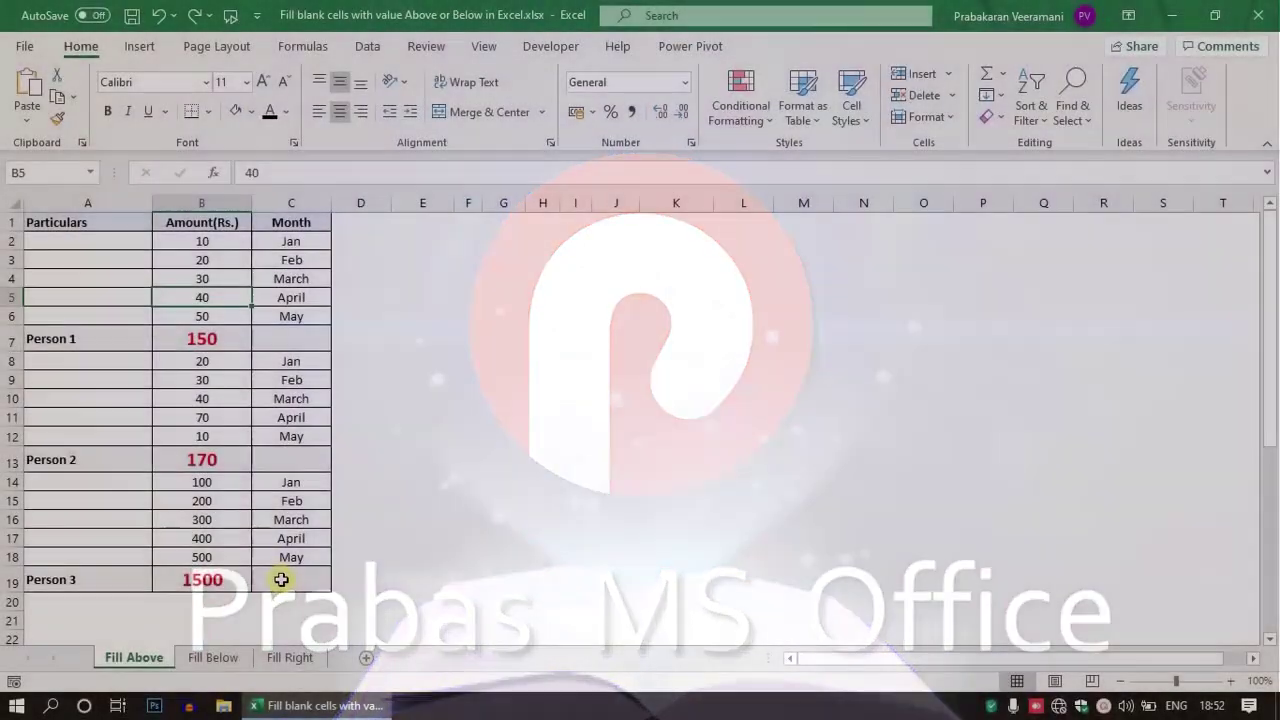
# Step: Highlight the blank Particulars cells A2:A6 and A8:A12 above the Person 1 and Person 2 labels
pyautogui.moveTo(277, 580); pyautogui.dragTo(46, 216)
pyautogui.click(70, 236)
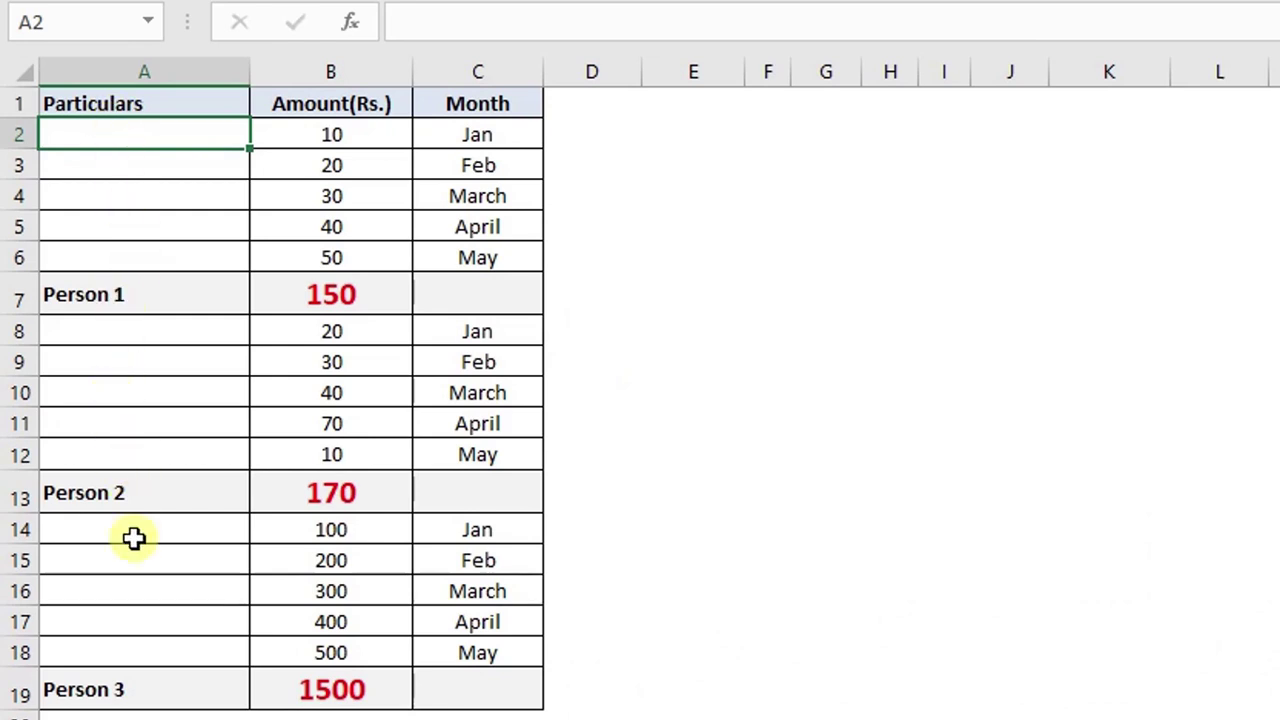
pyautogui.moveTo(128, 256); pyautogui.dragTo(140, 140)
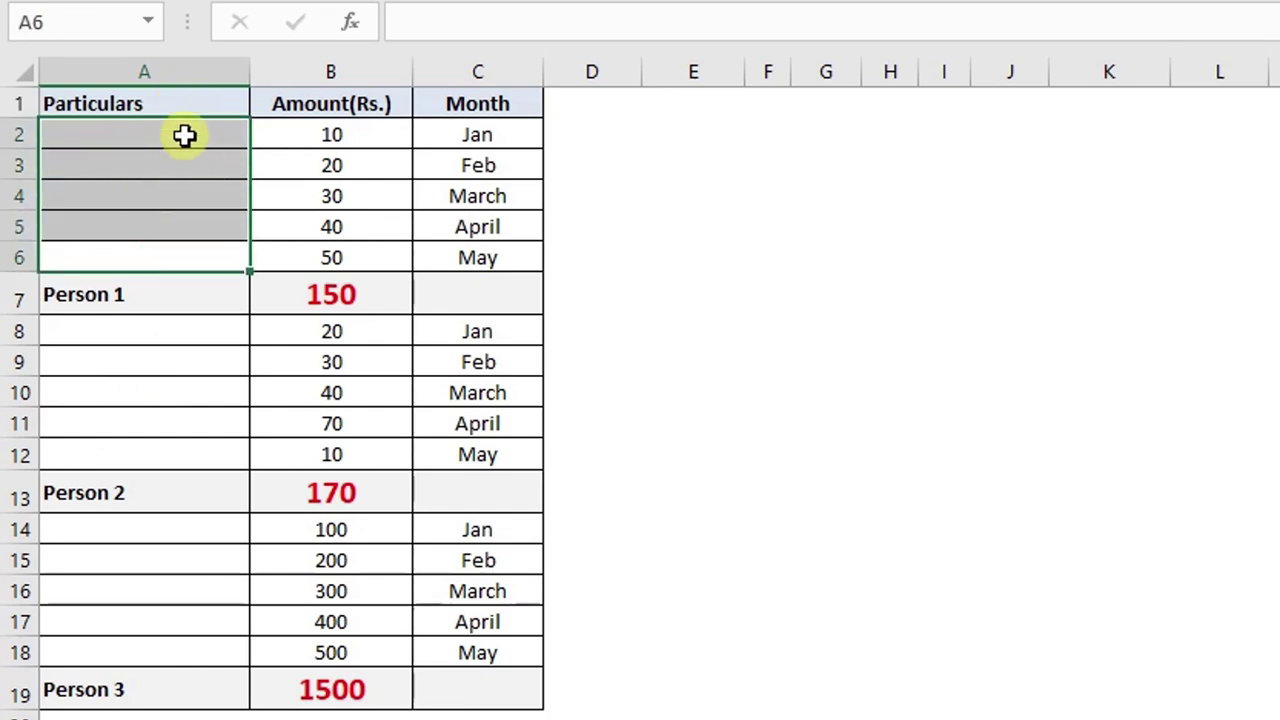
pyautogui.moveTo(331, 138); pyautogui.dragTo(503, 248)
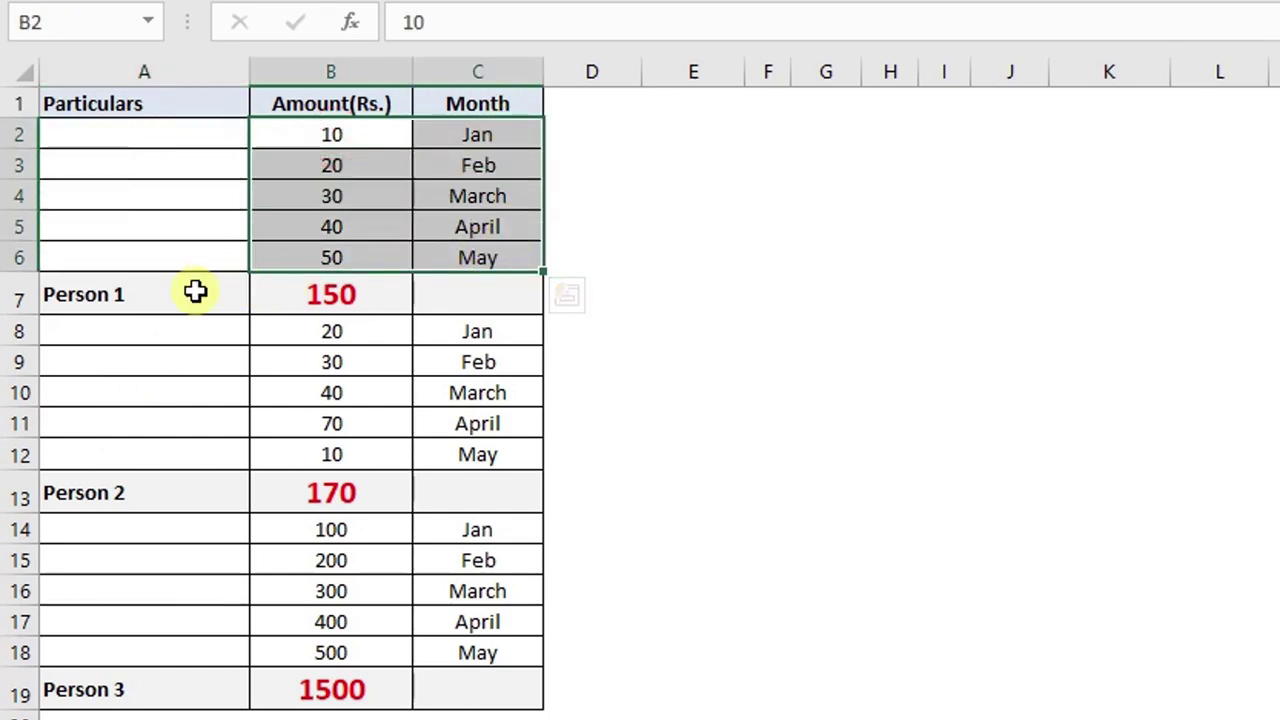
pyautogui.click(191, 289)
pyautogui.moveTo(307, 135); pyautogui.dragTo(457, 246)
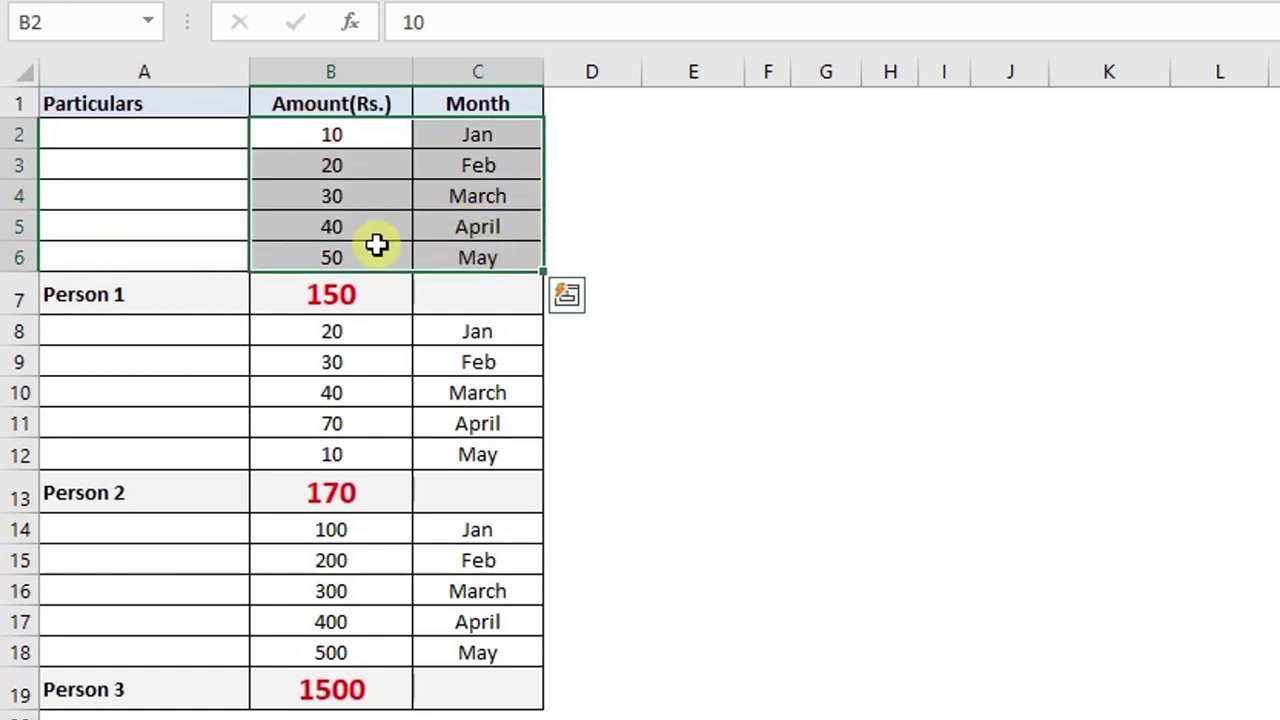
pyautogui.click(89, 306)
pyautogui.moveTo(100, 255); pyautogui.dragTo(117, 148)
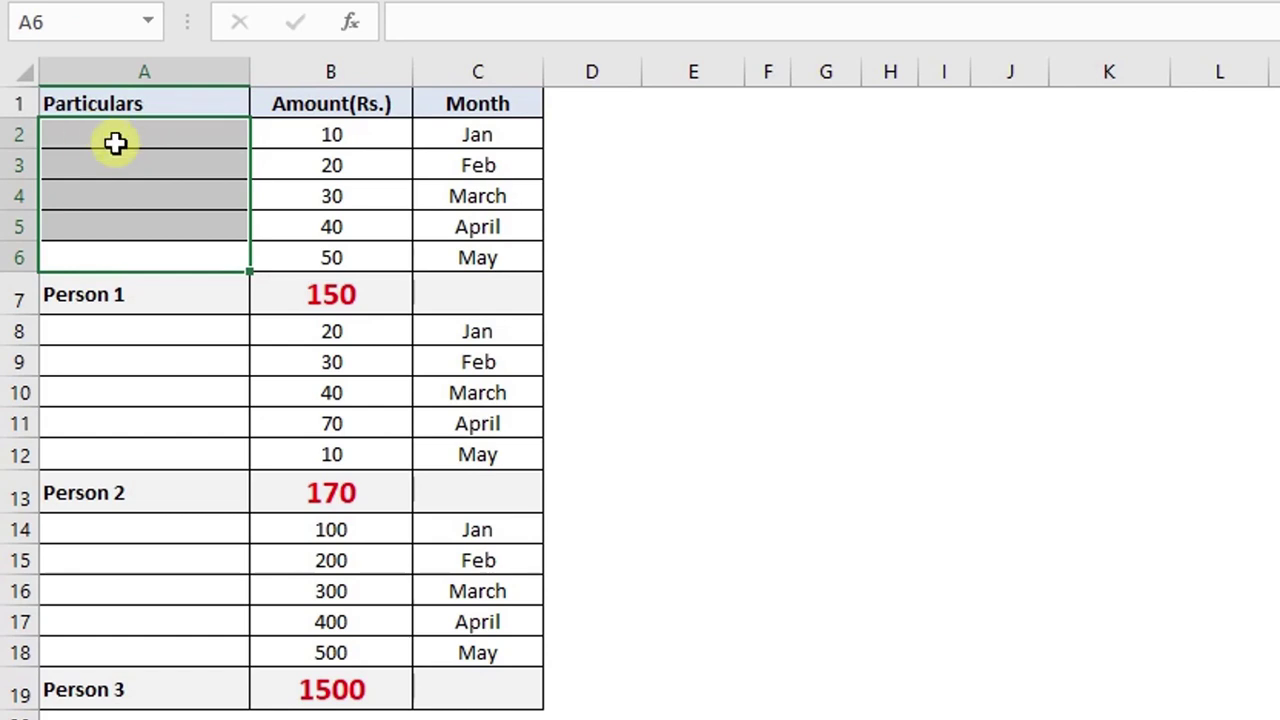
pyautogui.moveTo(477, 100); pyautogui.dragTo(149, 686)
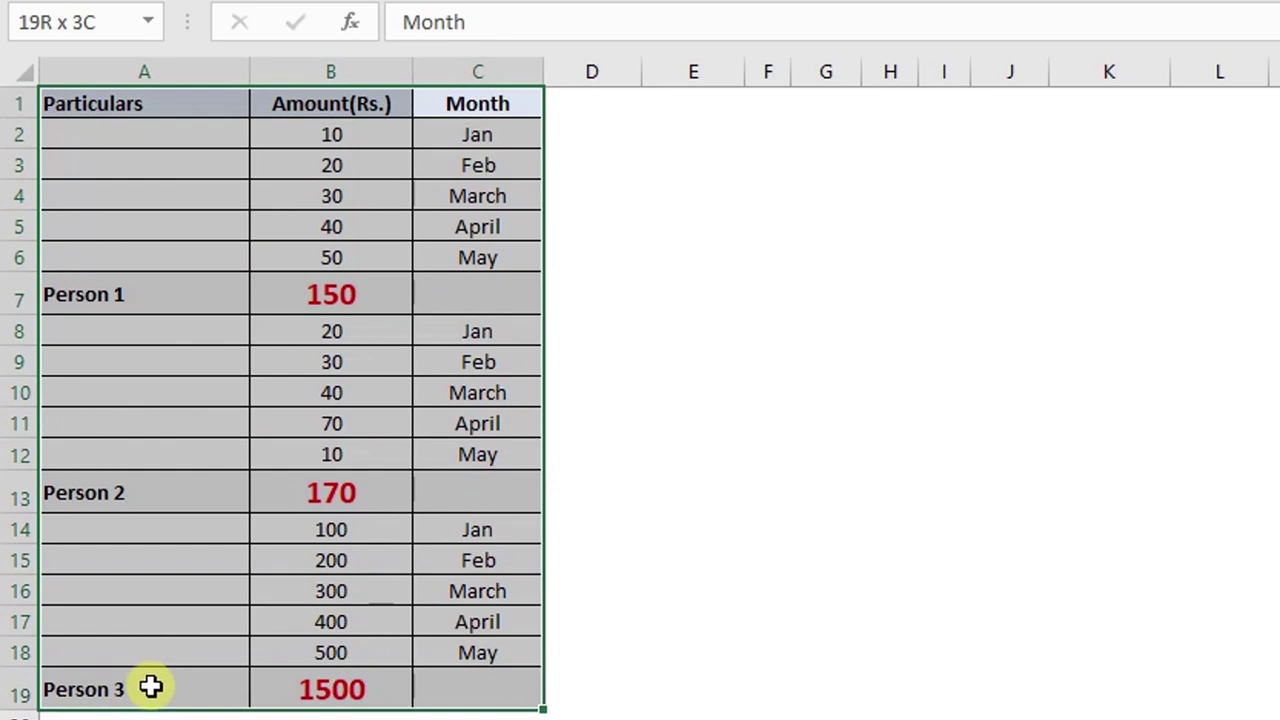
pyautogui.moveTo(181, 149); pyautogui.dragTo(186, 245)
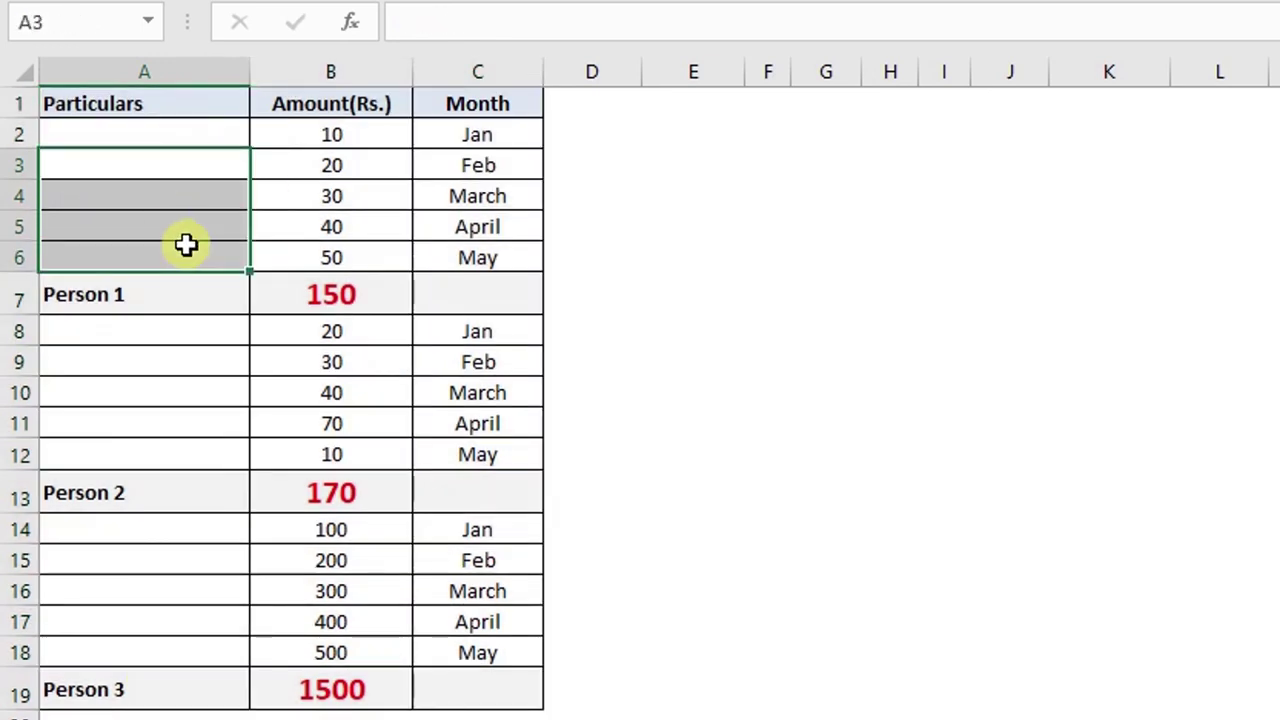
pyautogui.moveTo(186, 245); pyautogui.dragTo(187, 140)
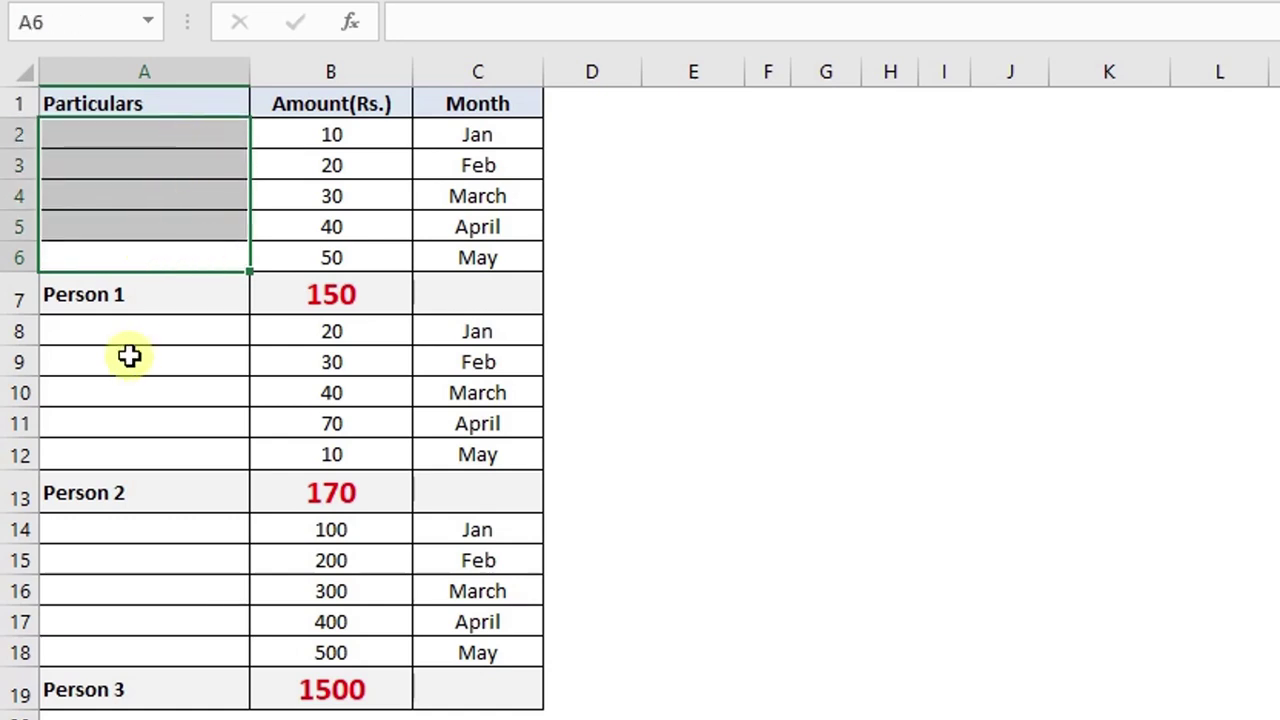
pyautogui.moveTo(128, 338); pyautogui.dragTo(377, 445)
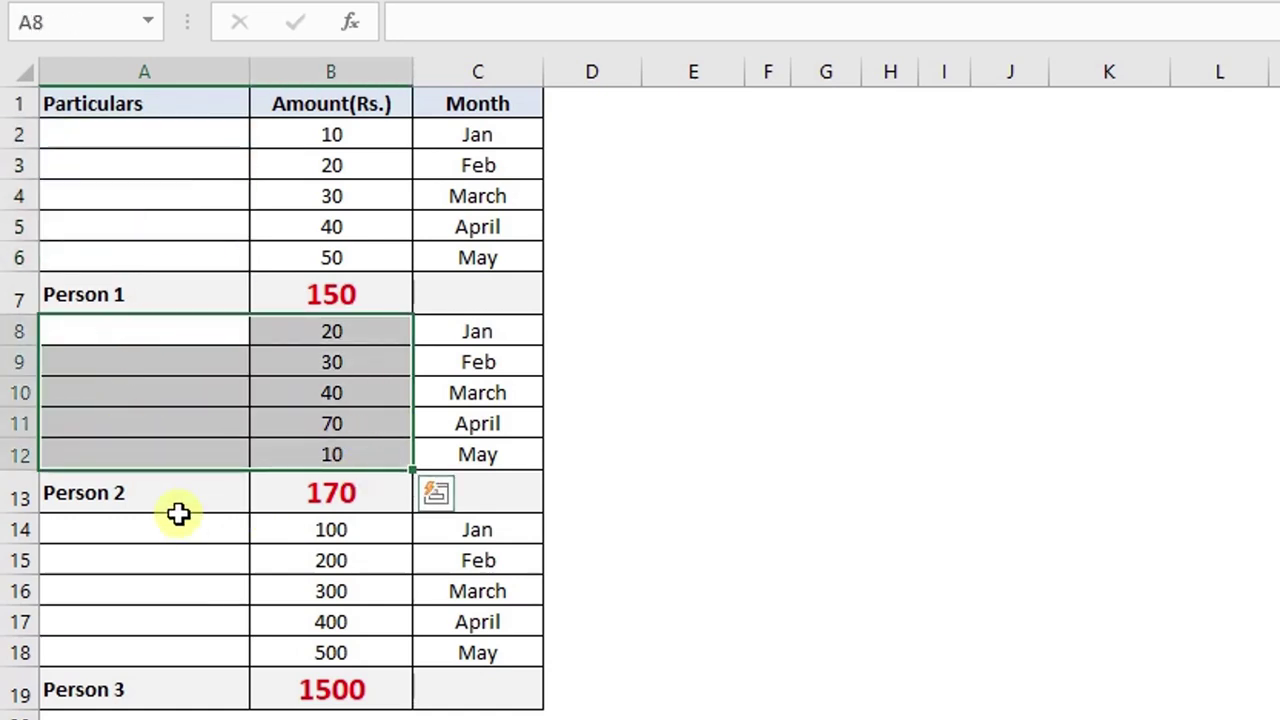
pyautogui.click(157, 487)
pyautogui.moveTo(160, 457); pyautogui.dragTo(157, 340)
# Step: Point out the blank cells A14:A18 above Person 3 and re-check A2:A6 above Person 1
pyautogui.moveTo(131, 522); pyautogui.dragTo(126, 646)
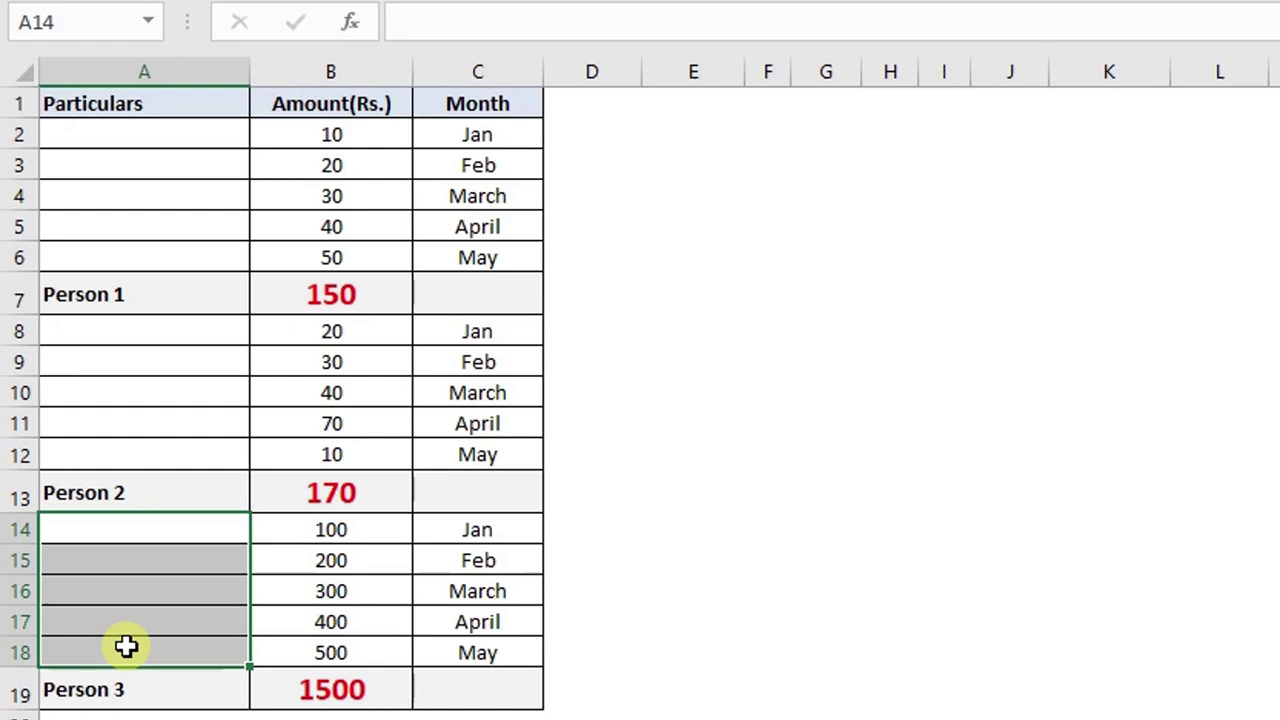
pyautogui.moveTo(180, 126); pyautogui.dragTo(134, 364)
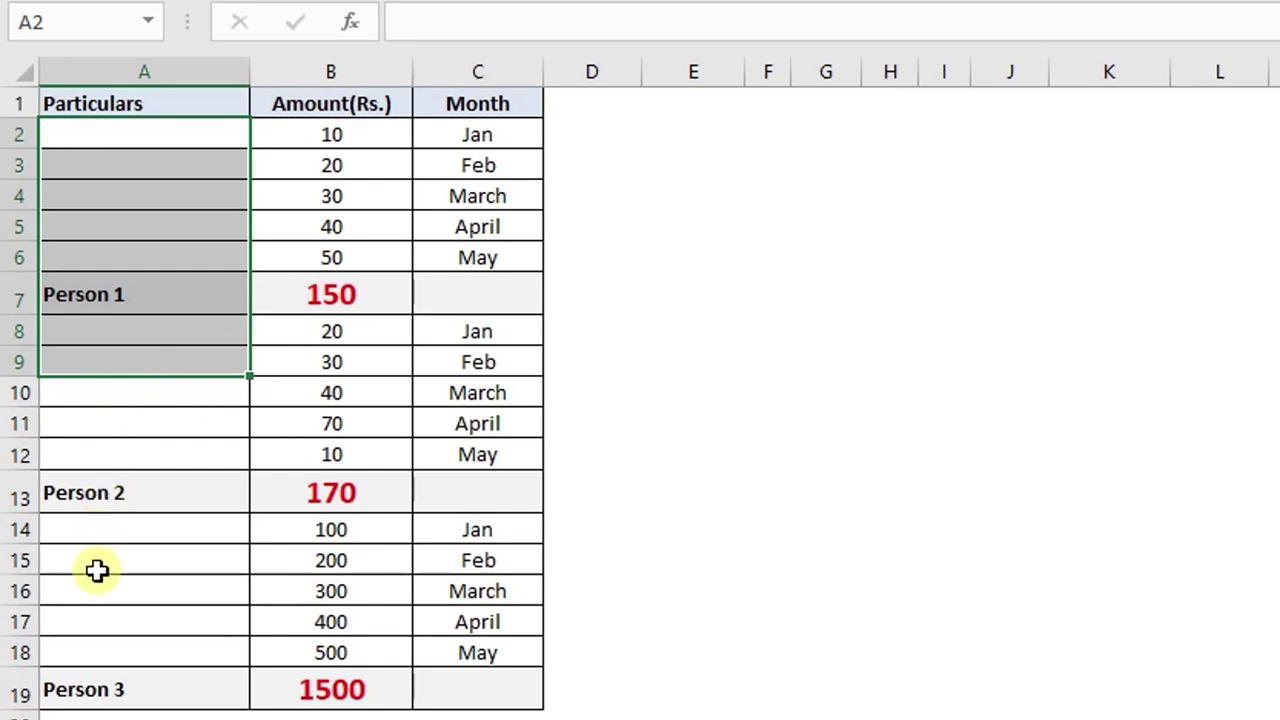
pyautogui.moveTo(134, 103); pyautogui.dragTo(514, 689)
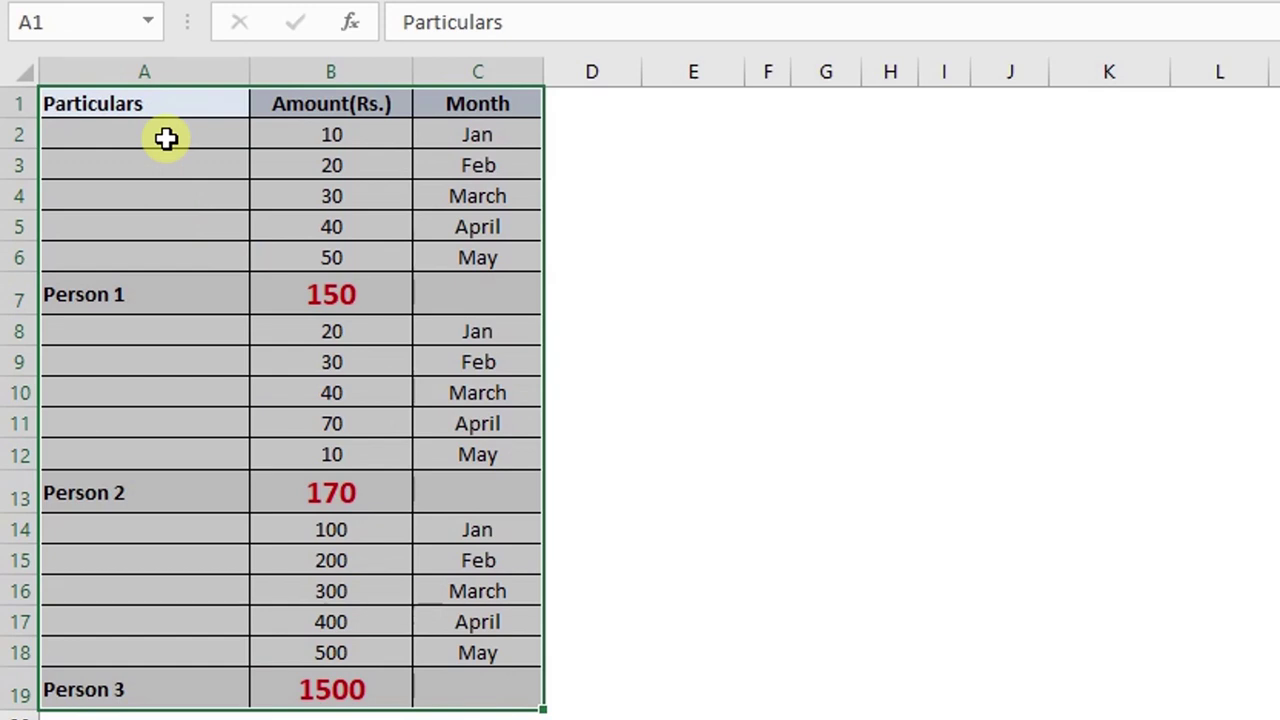
pyautogui.moveTo(143, 103); pyautogui.dragTo(543, 660)
pyautogui.moveTo(167, 652); pyautogui.dragTo(167, 533)
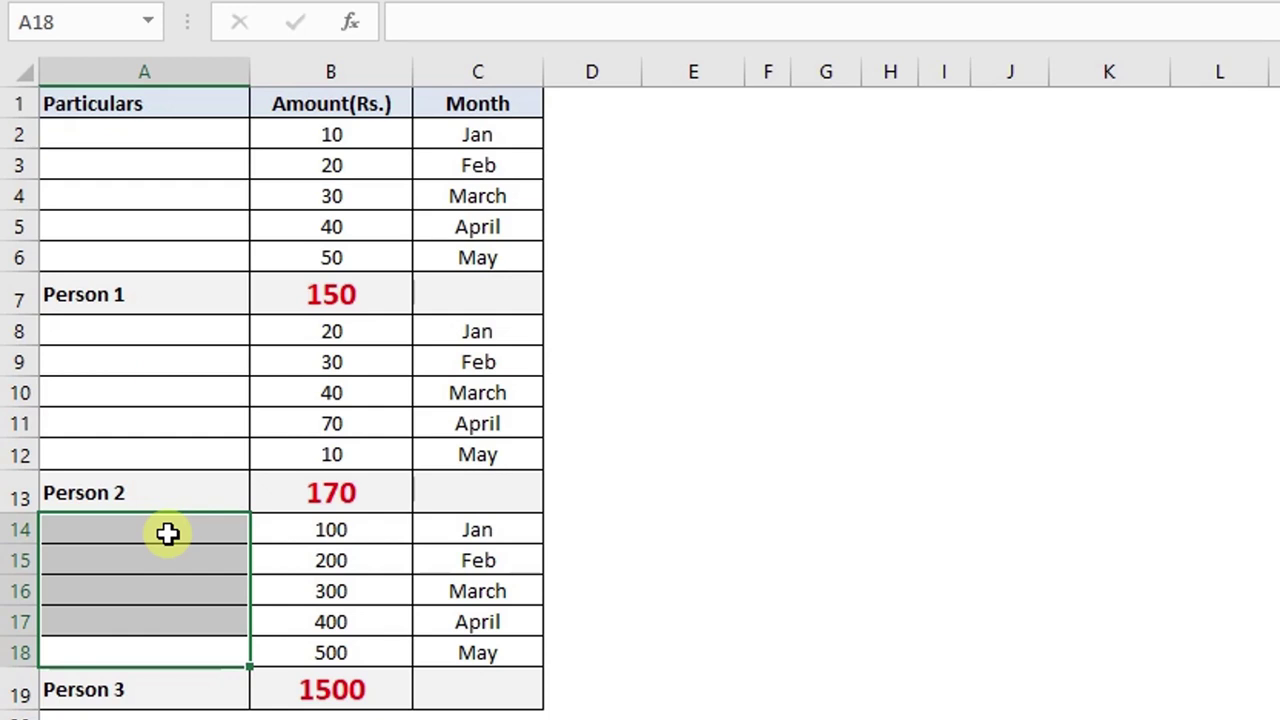
pyautogui.click(122, 287)
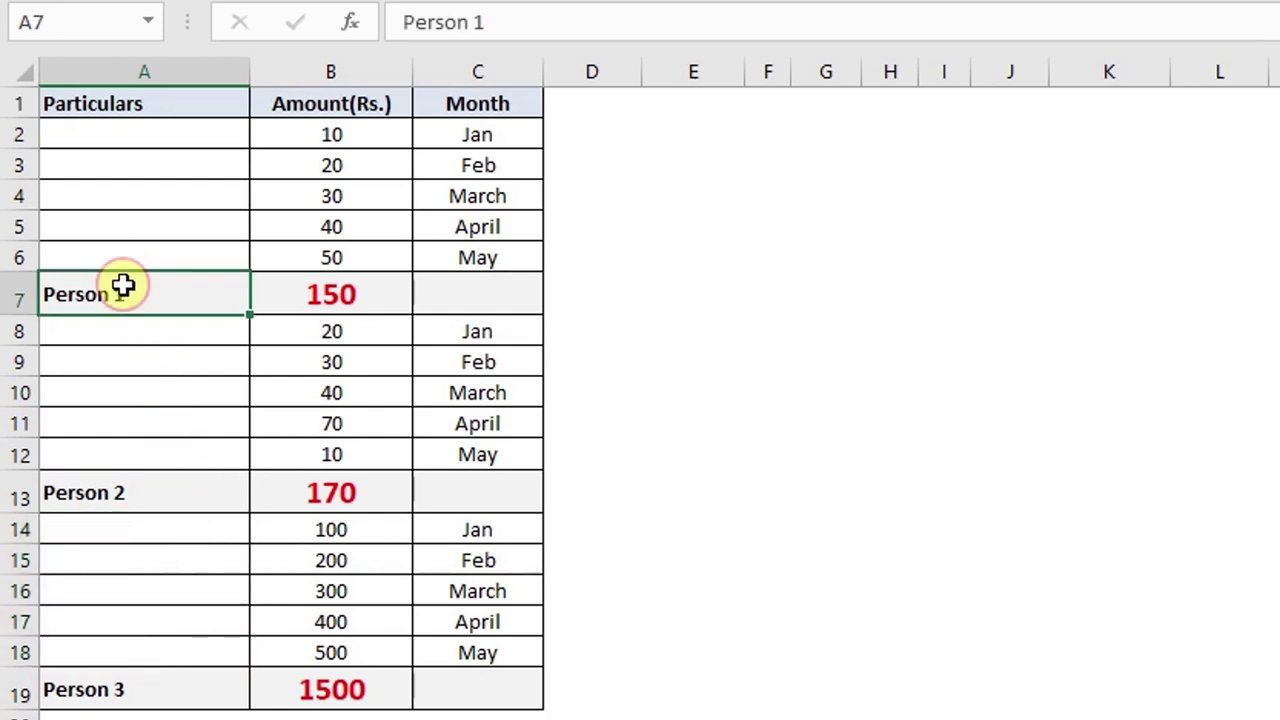
pyautogui.moveTo(133, 258); pyautogui.dragTo(152, 140)
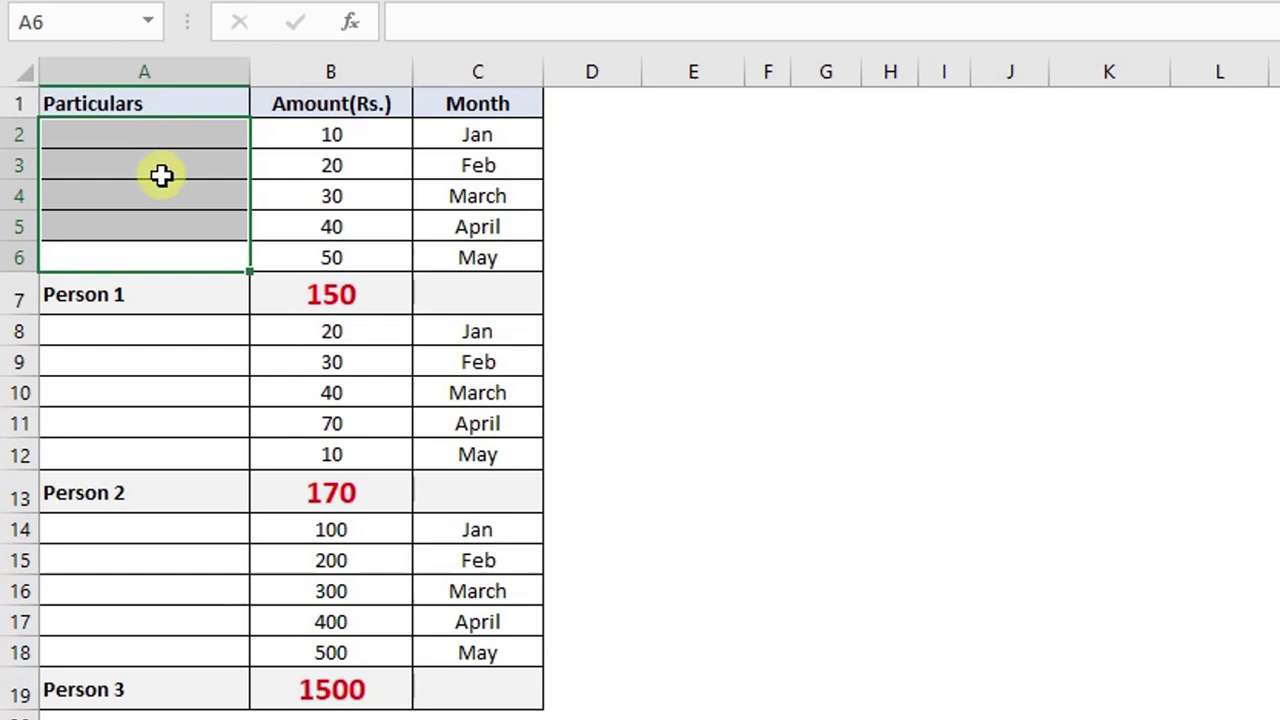
pyautogui.click(117, 294)
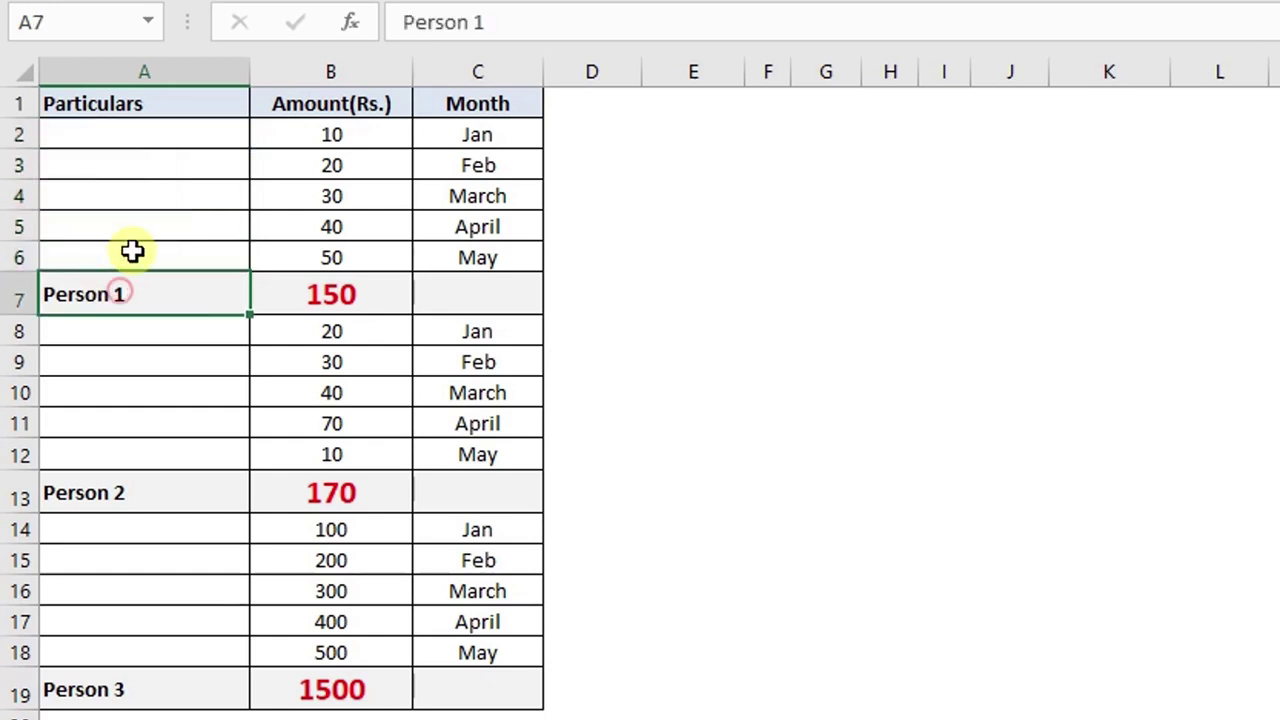
pyautogui.moveTo(131, 248); pyautogui.dragTo(134, 134)
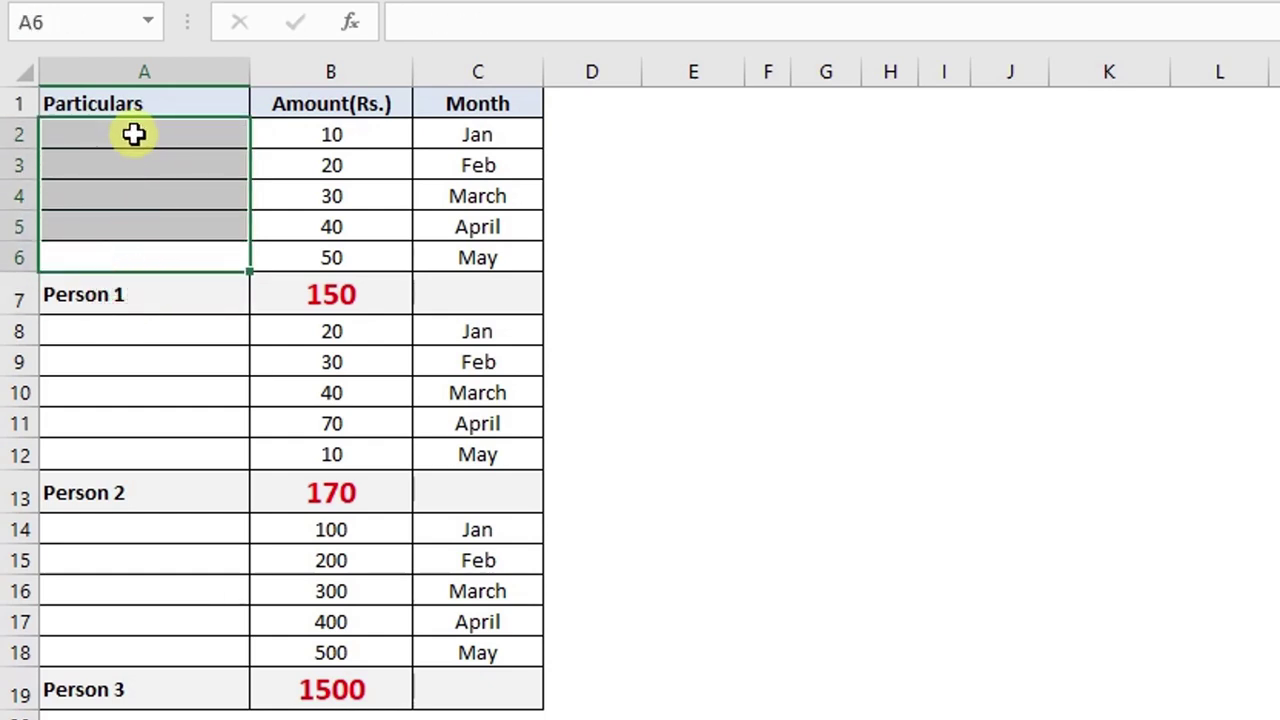
pyautogui.click(146, 300)
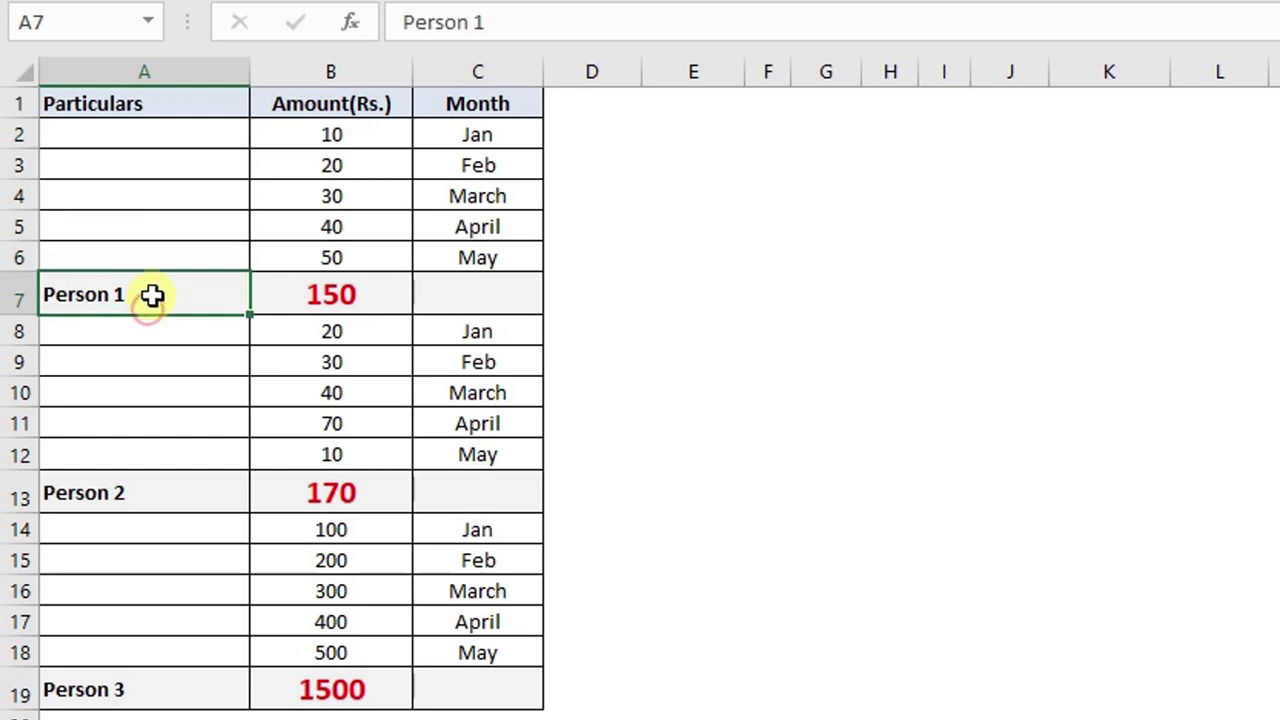
# Step: Convert A1:C19 into a table with headers and apply the right-most dark table style
pyautogui.click(134, 102)
pyautogui.moveTo(134, 102); pyautogui.dragTo(490, 674)
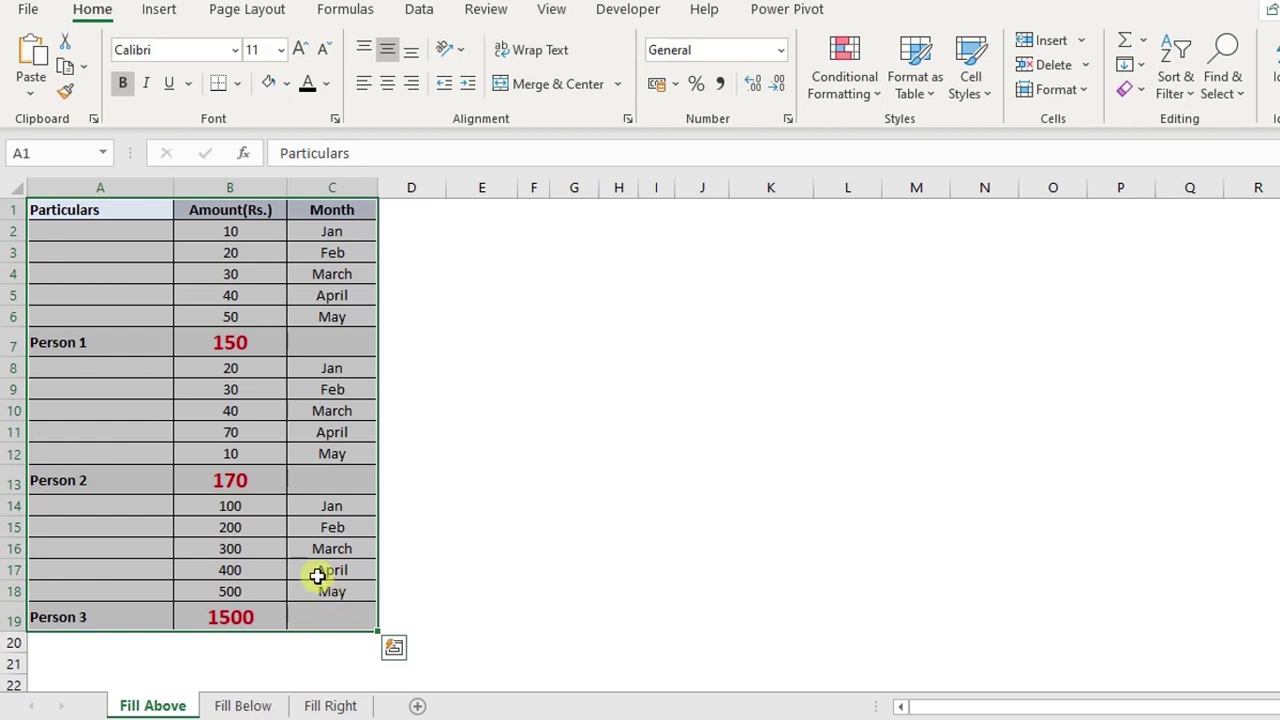
pyautogui.click(163, 13)
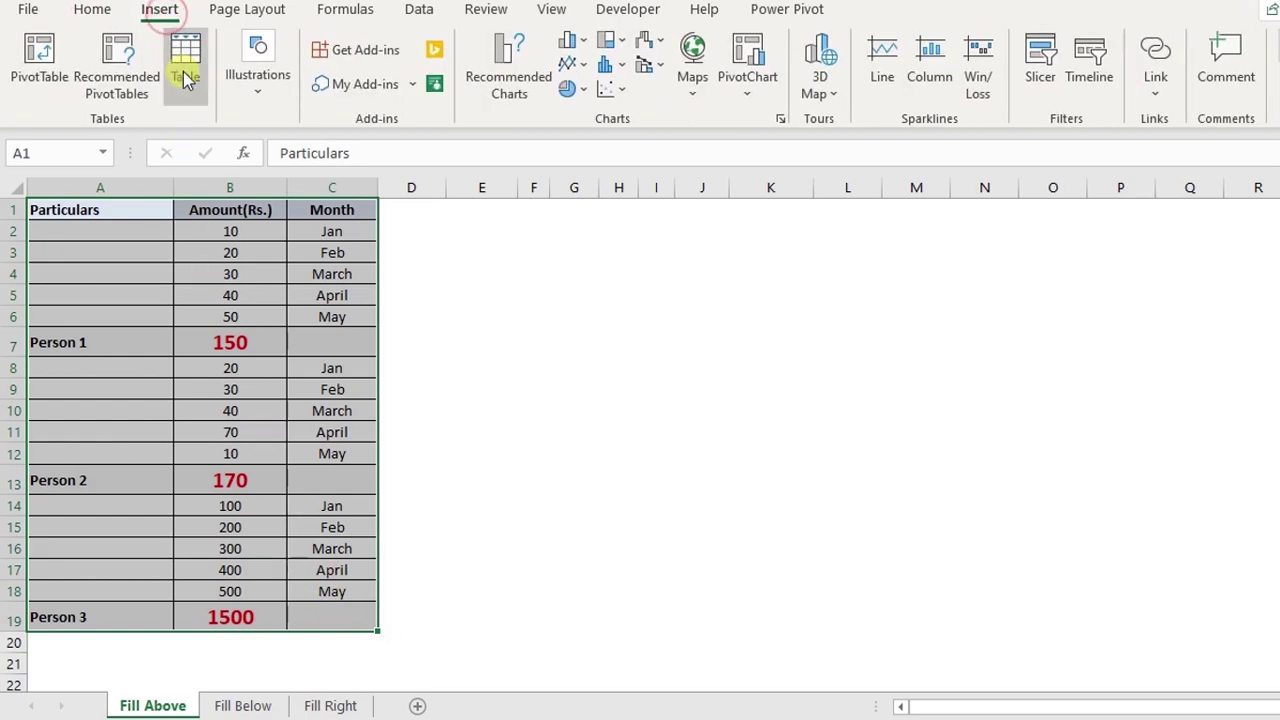
pyautogui.click(185, 60)
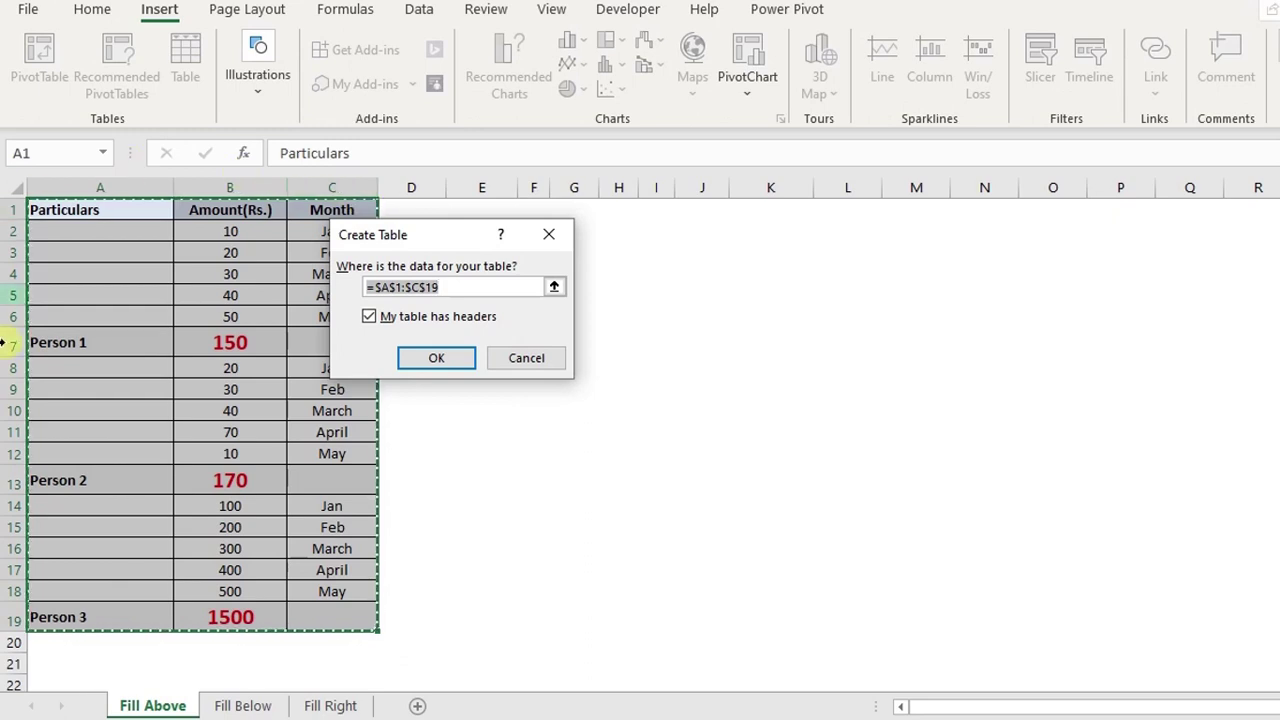
pyautogui.click(431, 358)
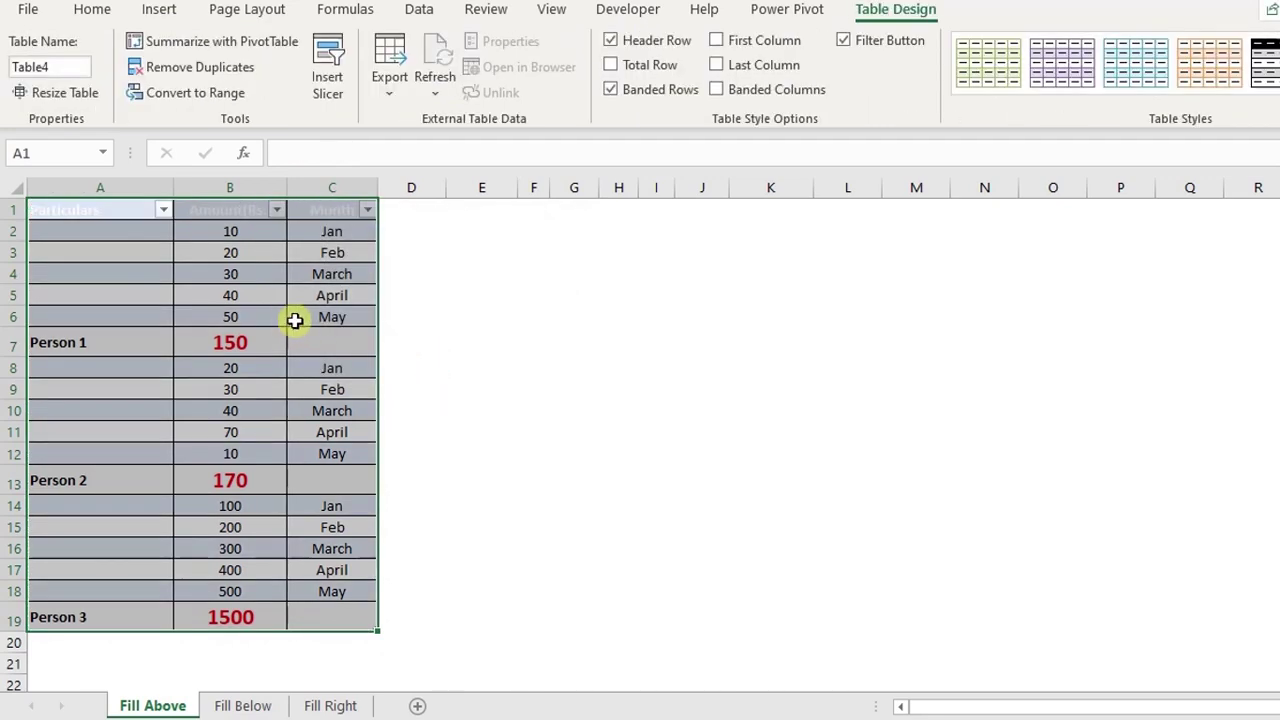
pyautogui.click(1265, 62)
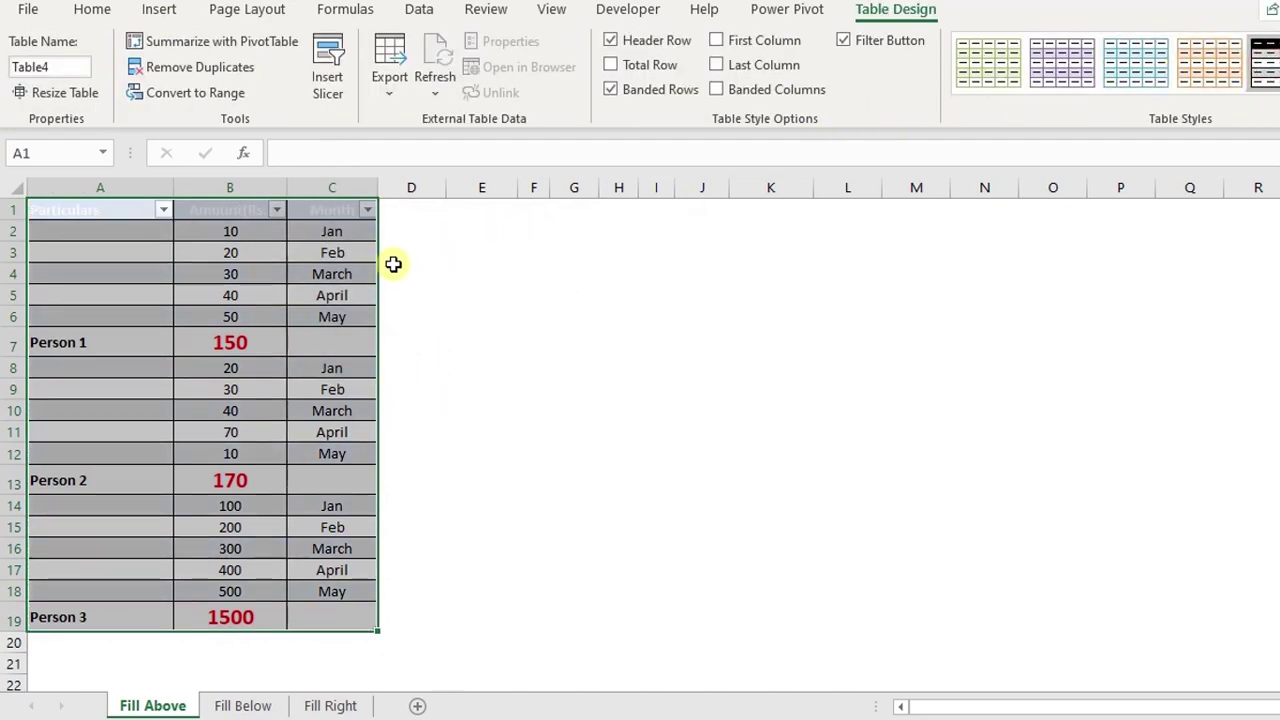
# Step: Set the table cells' fill colour to No Fill so the dark banded table style shows
pyautogui.click(110, 15)
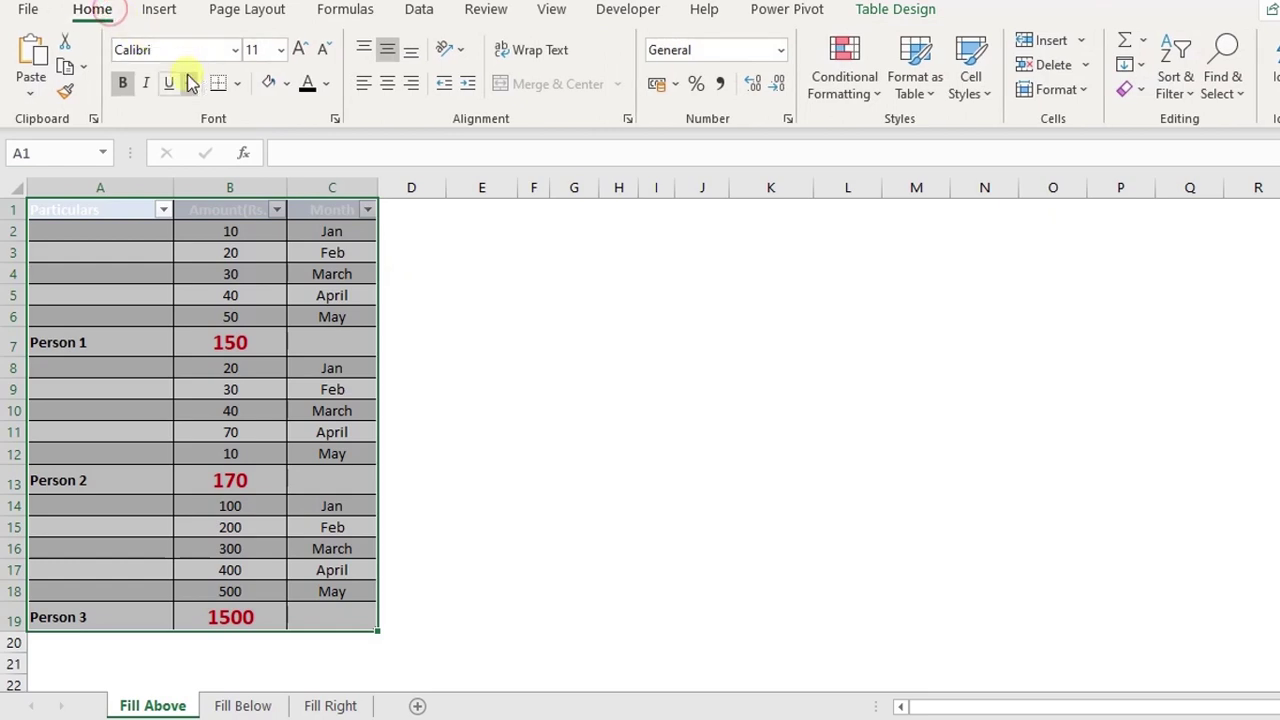
pyautogui.click(287, 83)
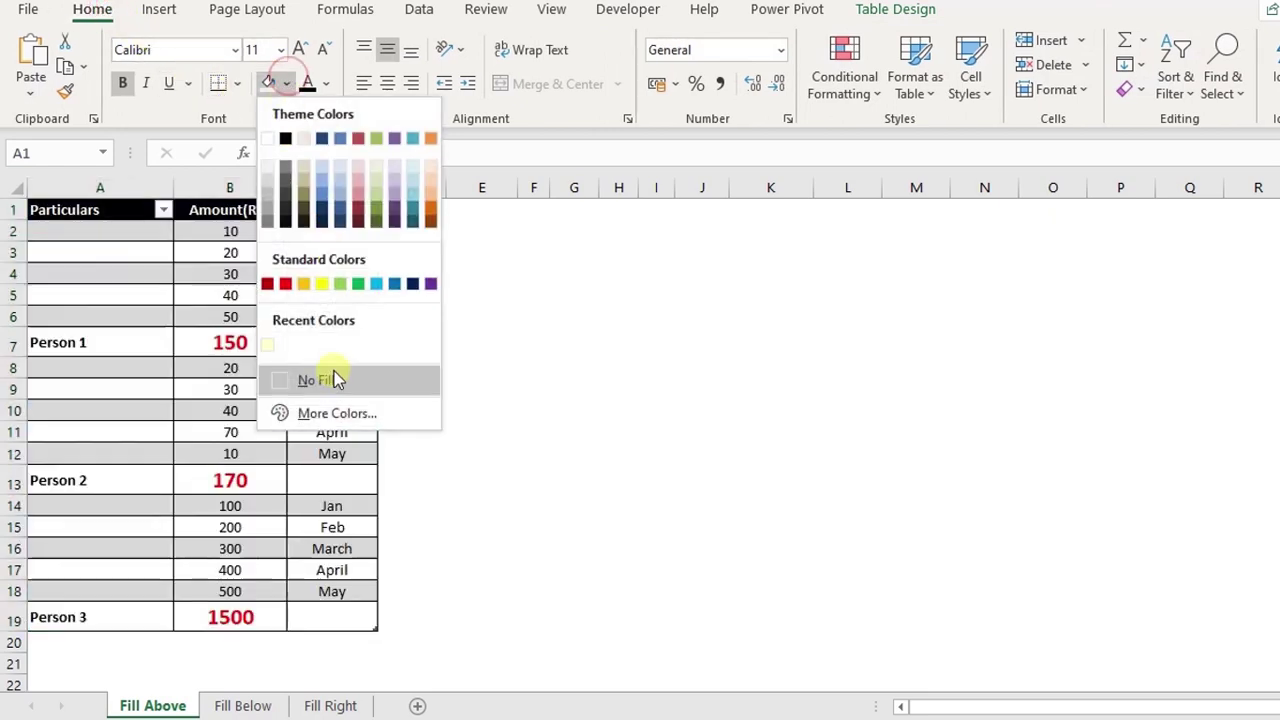
pyautogui.click(334, 378)
pyautogui.click(465, 286)
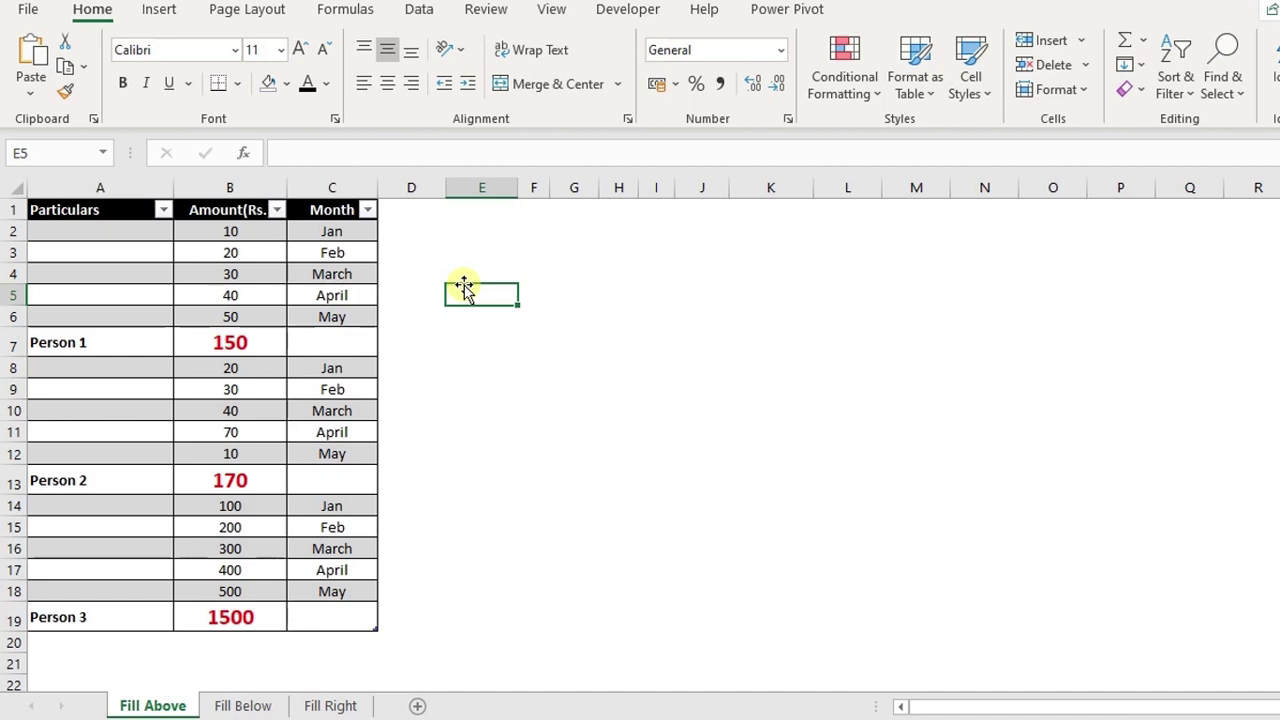
pyautogui.click(334, 294)
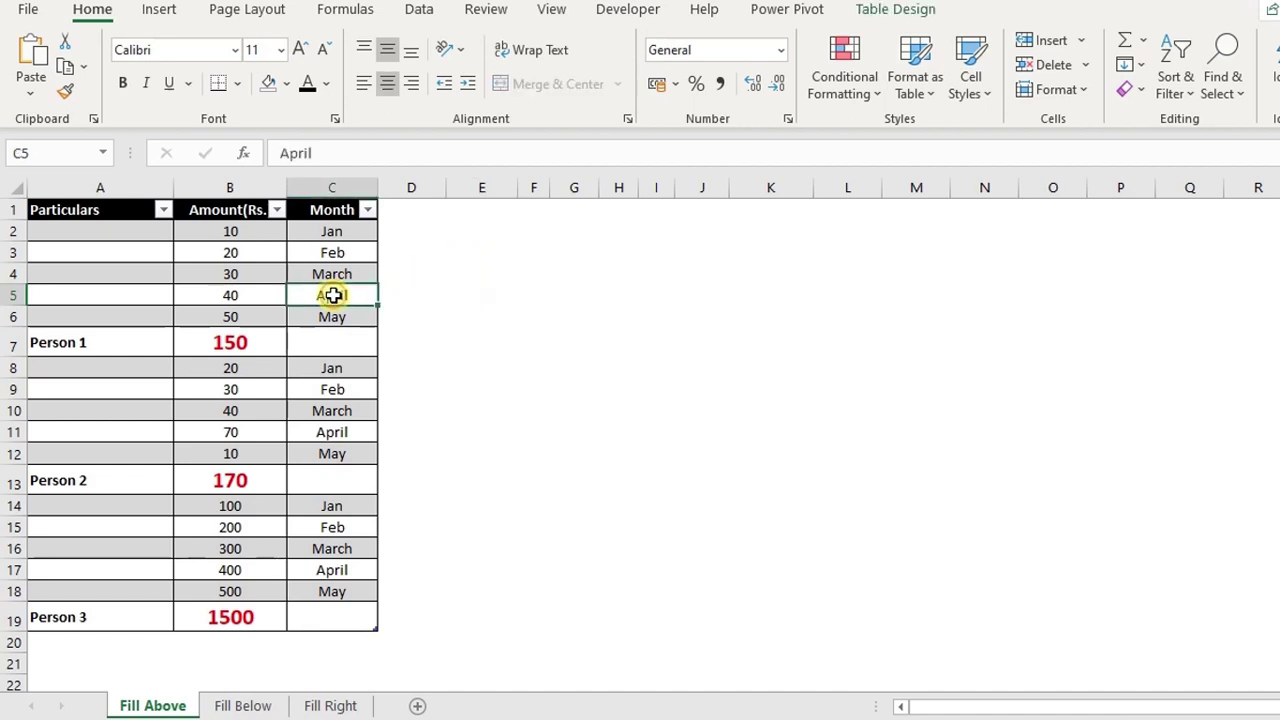
pyautogui.click(435, 14)
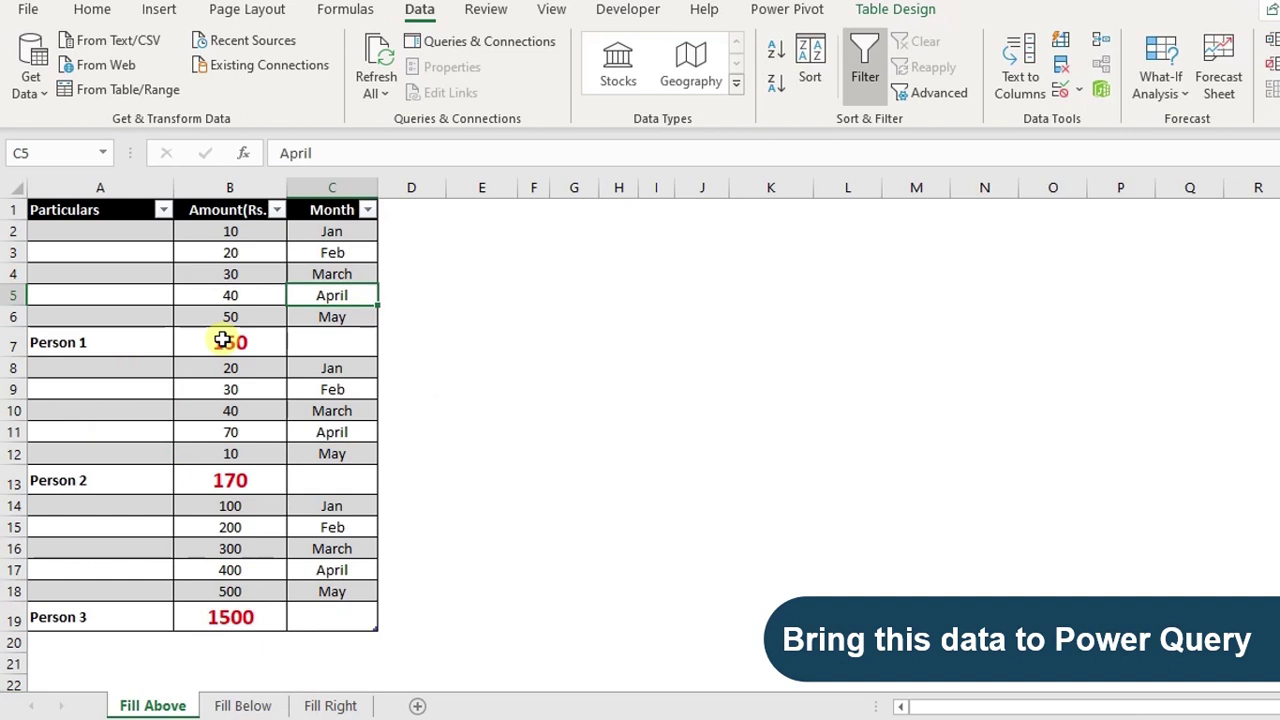
# Step: Send Table4 to Power Query via From Table/Range and note its total rows and null Particulars cells
pyautogui.click(114, 94)
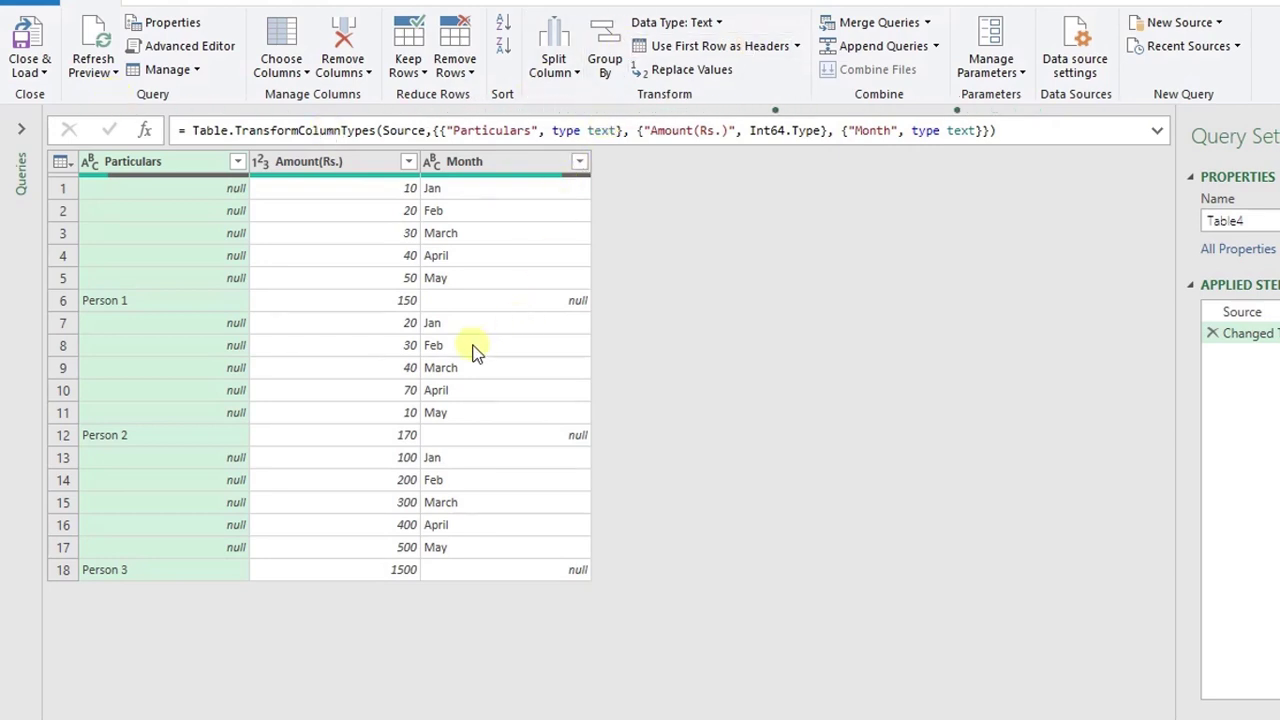
pyautogui.click(329, 299)
pyautogui.click(232, 256)
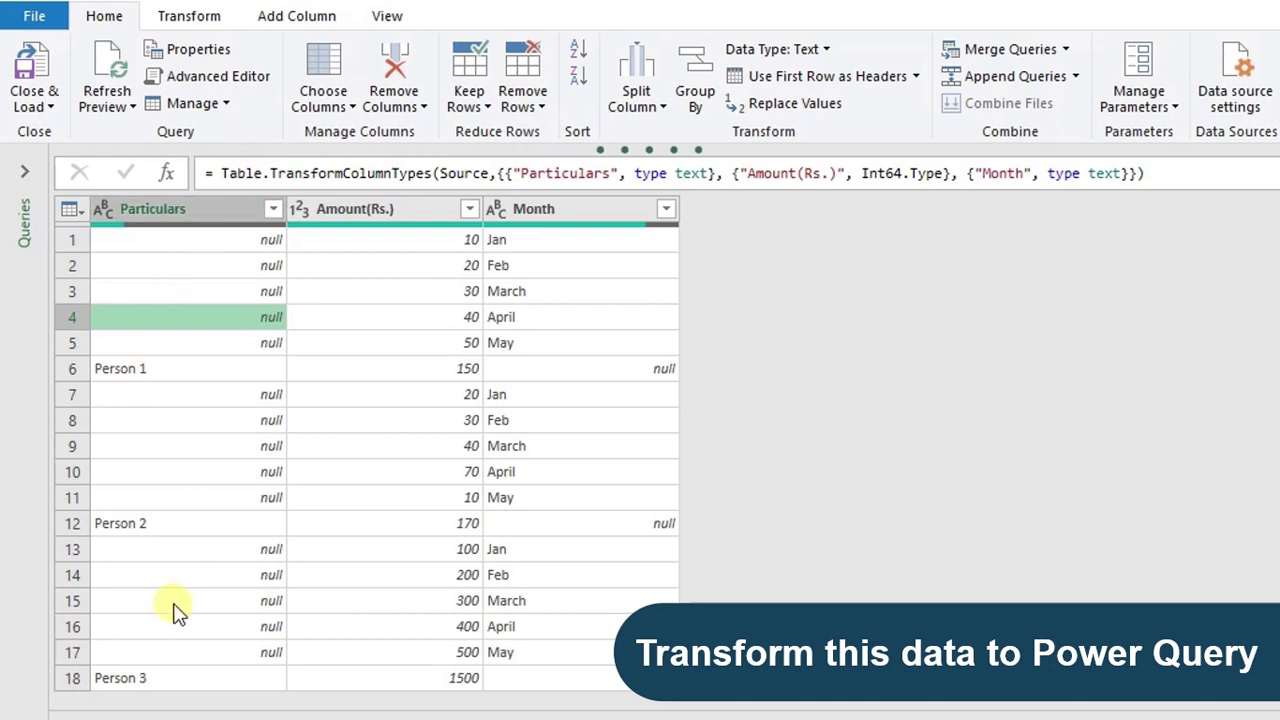
# Step: Apply Fill Up to the Particulars column so nulls take the Person label from the total row below
pyautogui.click(172, 369)
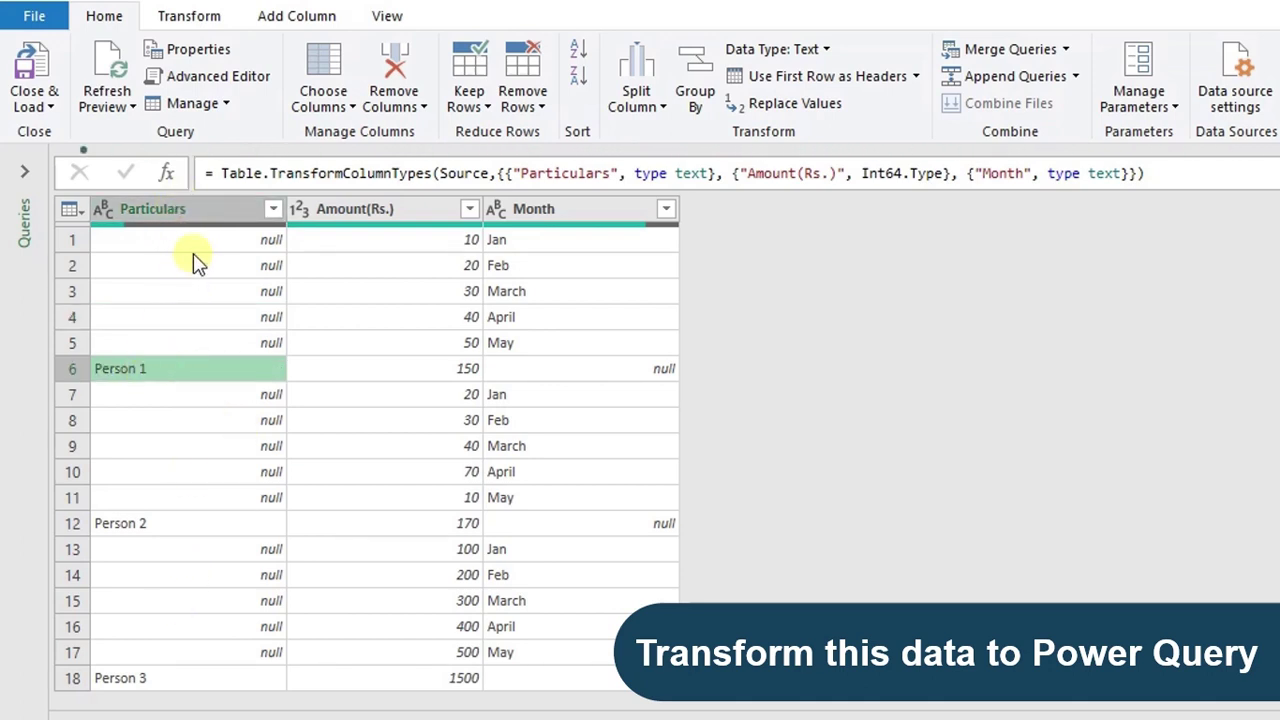
pyautogui.click(198, 214)
pyautogui.rightClick(196, 212)
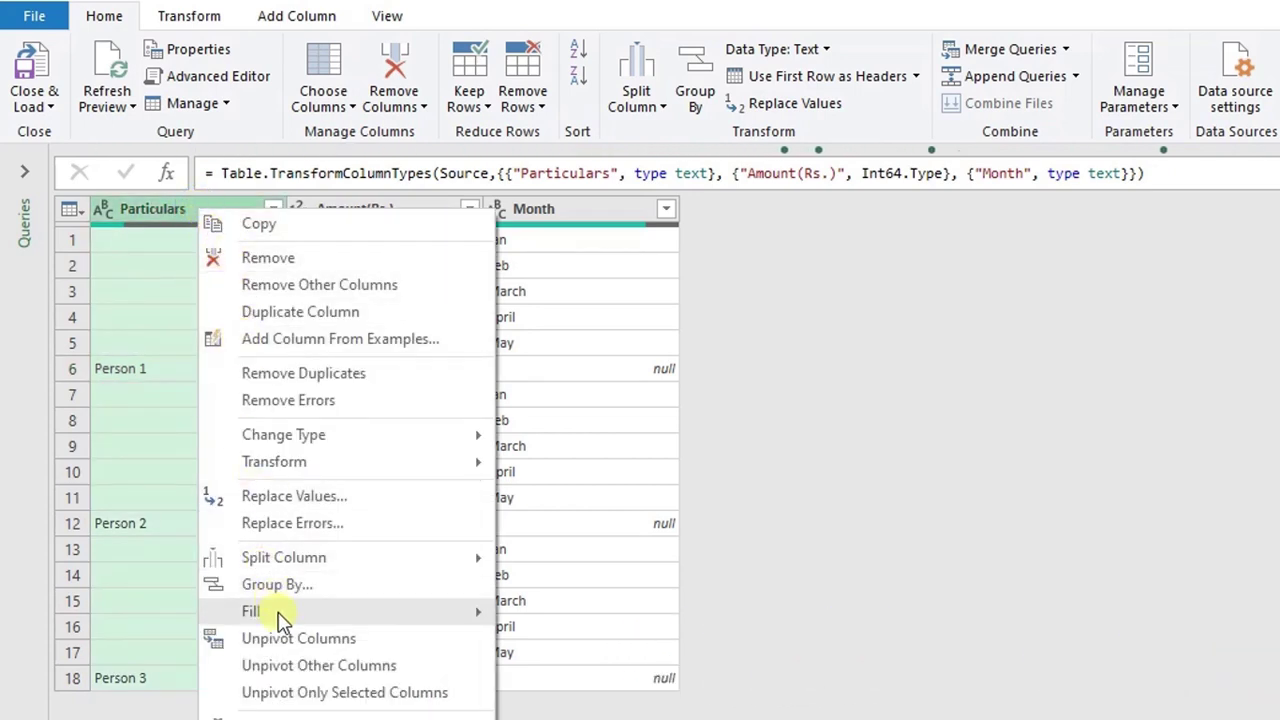
pyautogui.moveTo(283, 620)
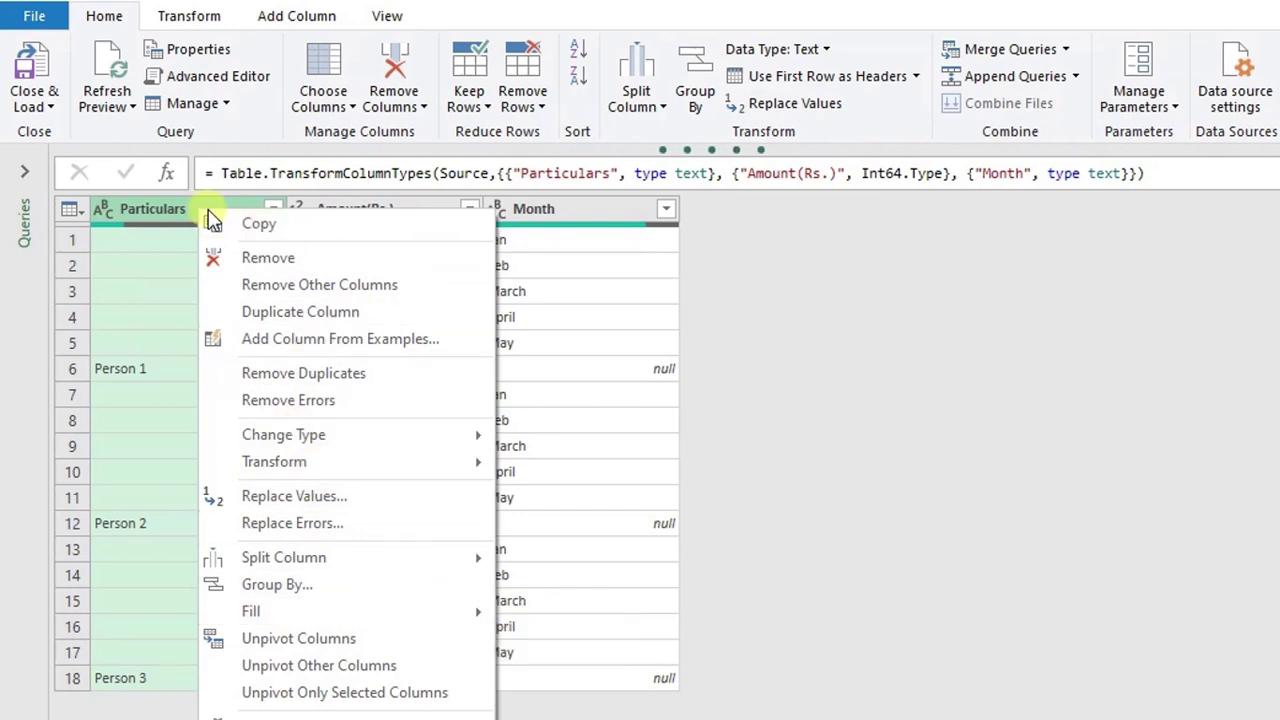
pyautogui.moveTo(415, 613)
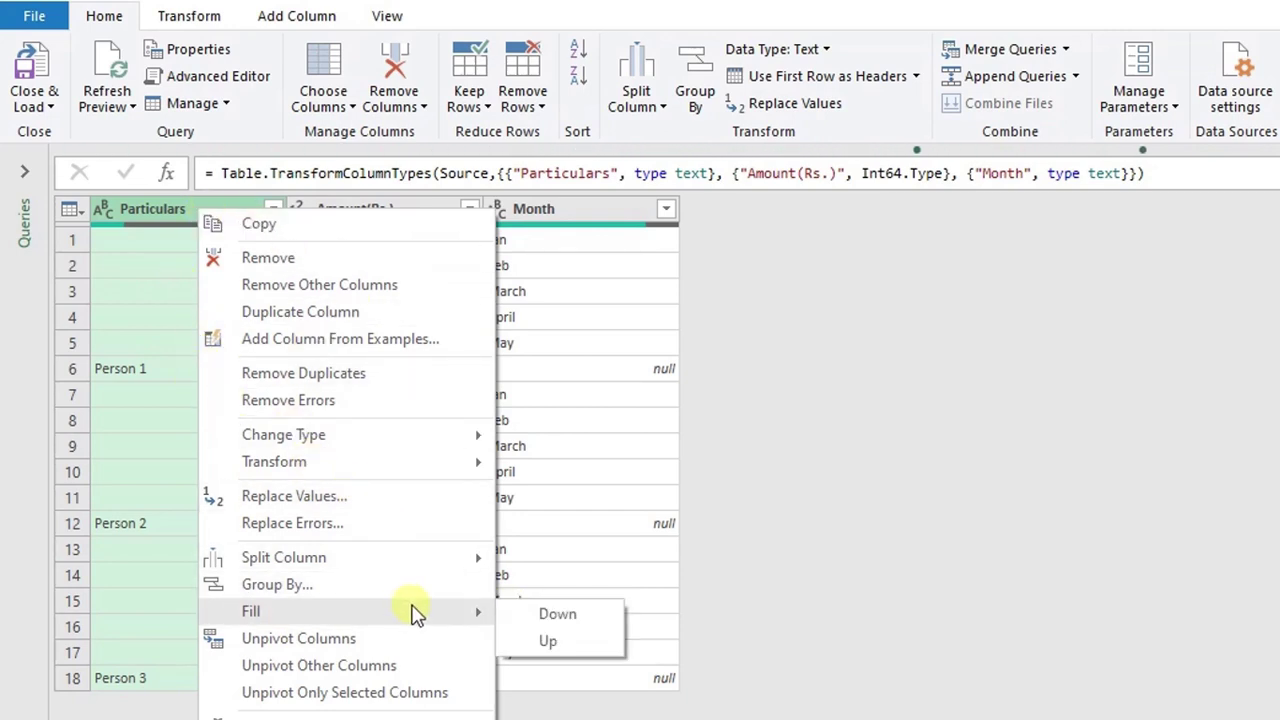
pyautogui.click(528, 643)
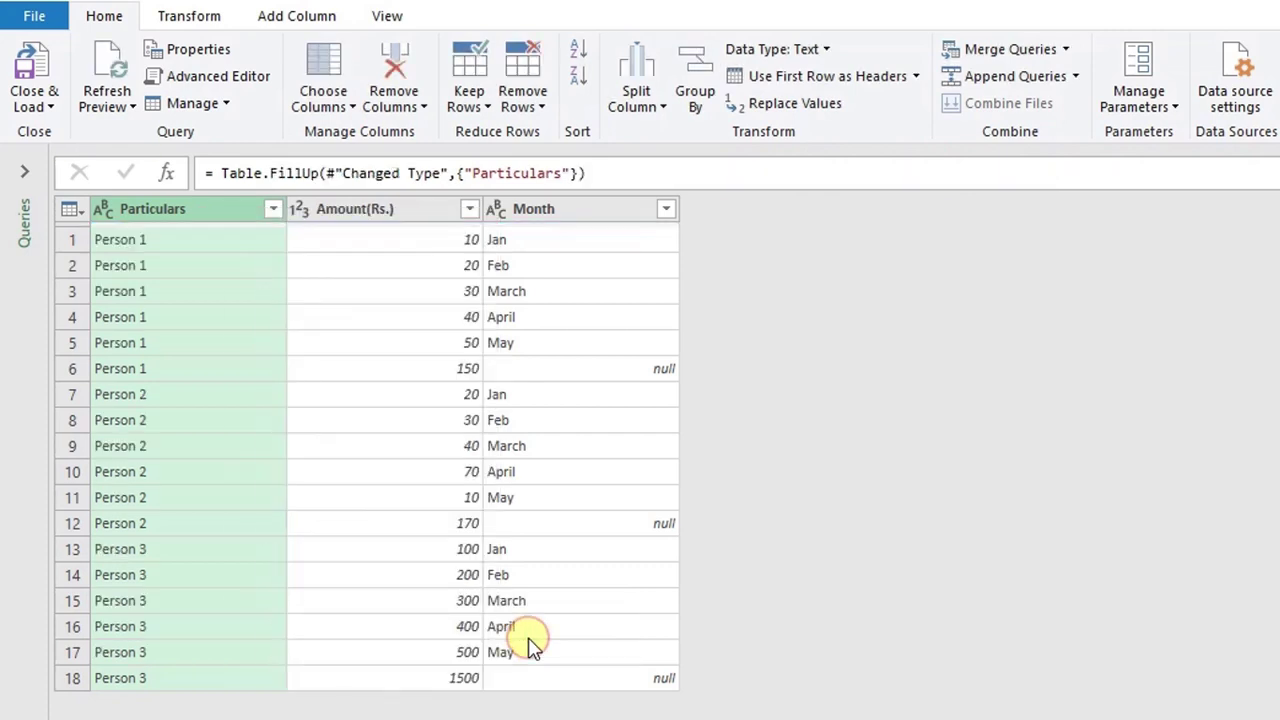
pyautogui.click(155, 376)
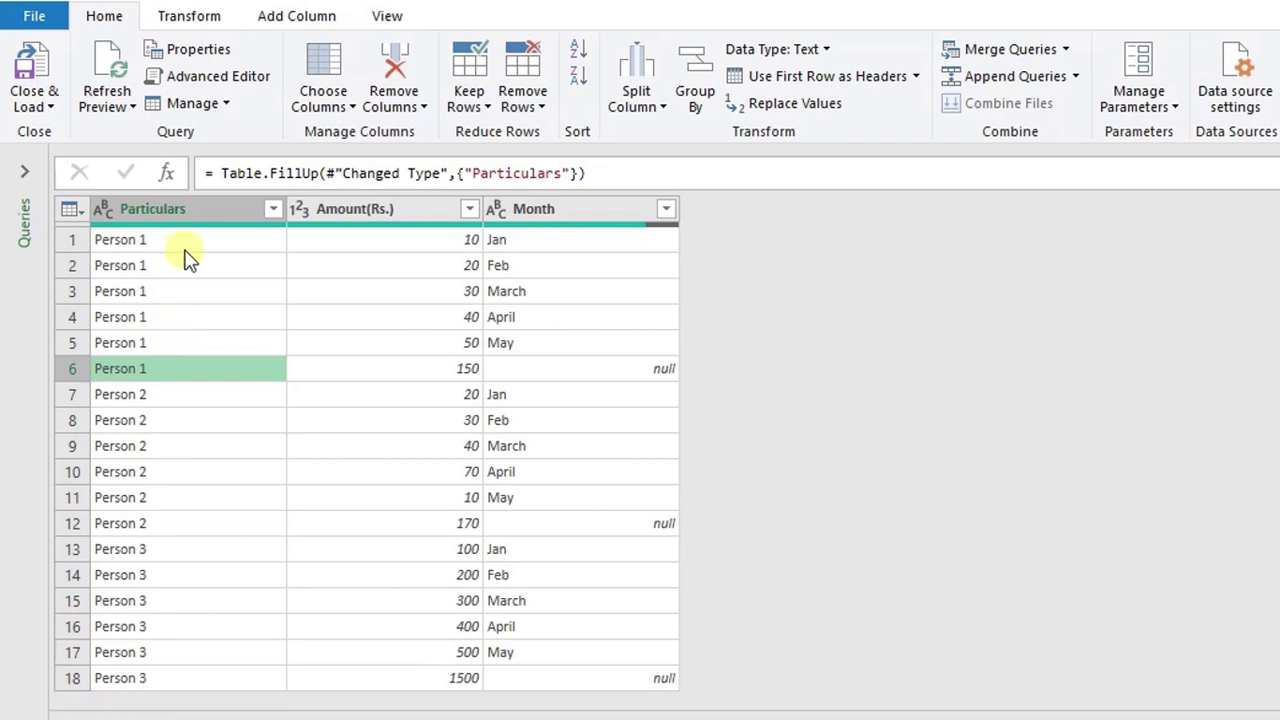
pyautogui.click(70, 372)
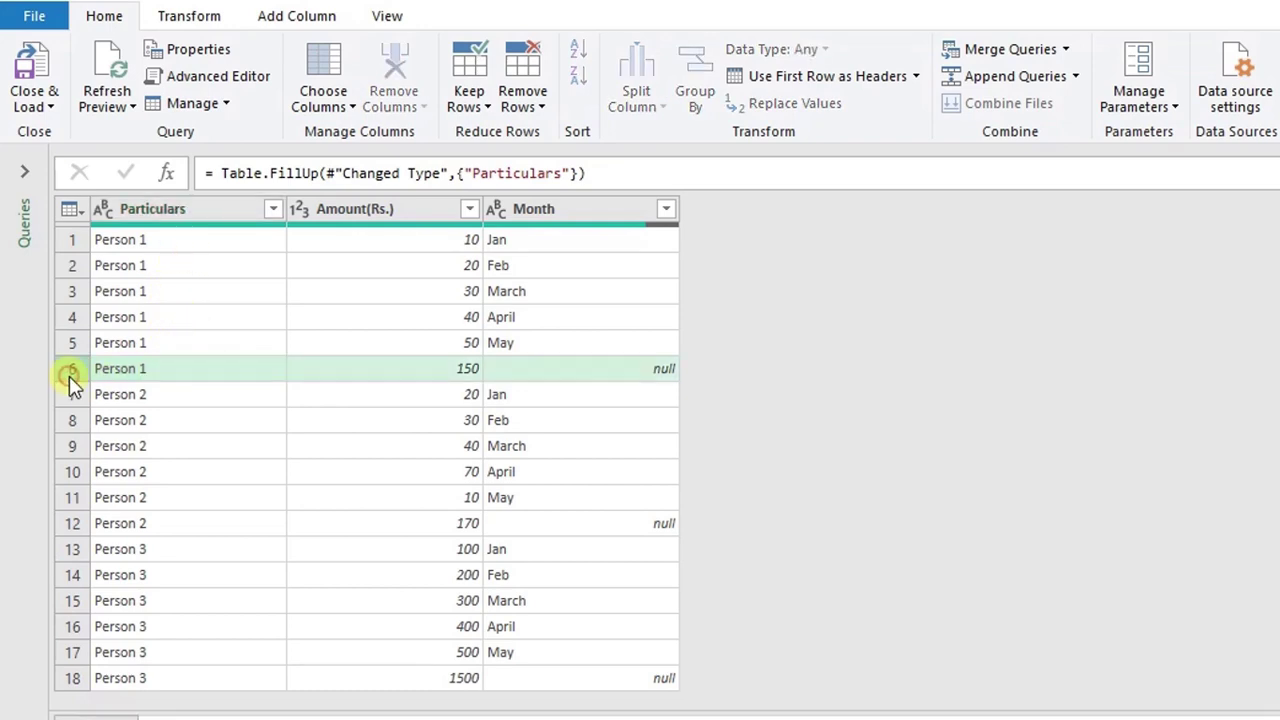
pyautogui.click(126, 396)
pyautogui.click(130, 420)
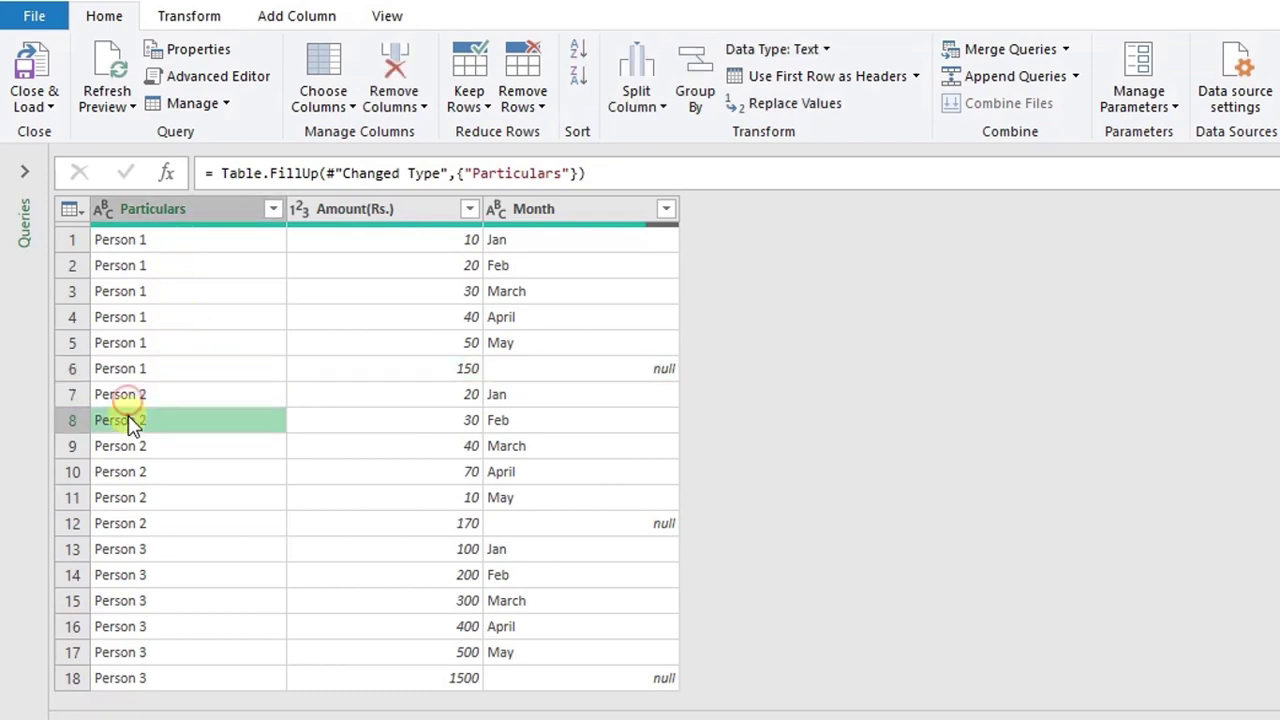
pyautogui.click(78, 524)
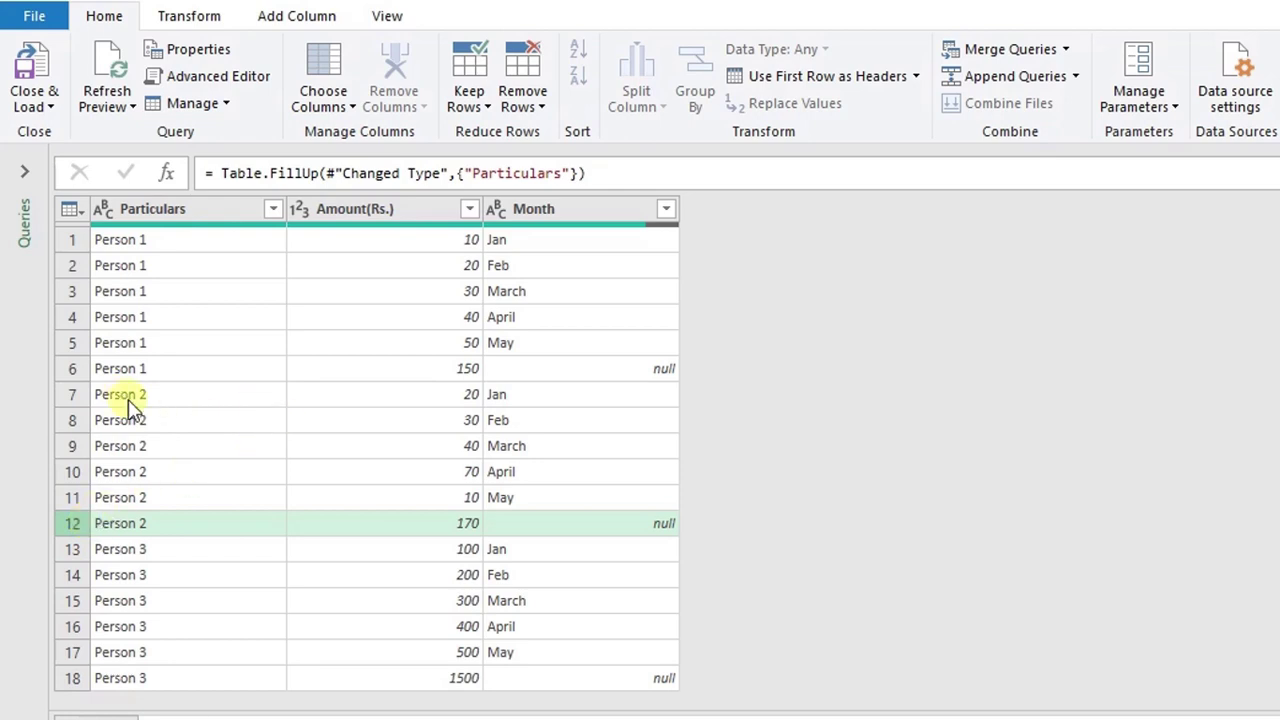
pyautogui.click(650, 369)
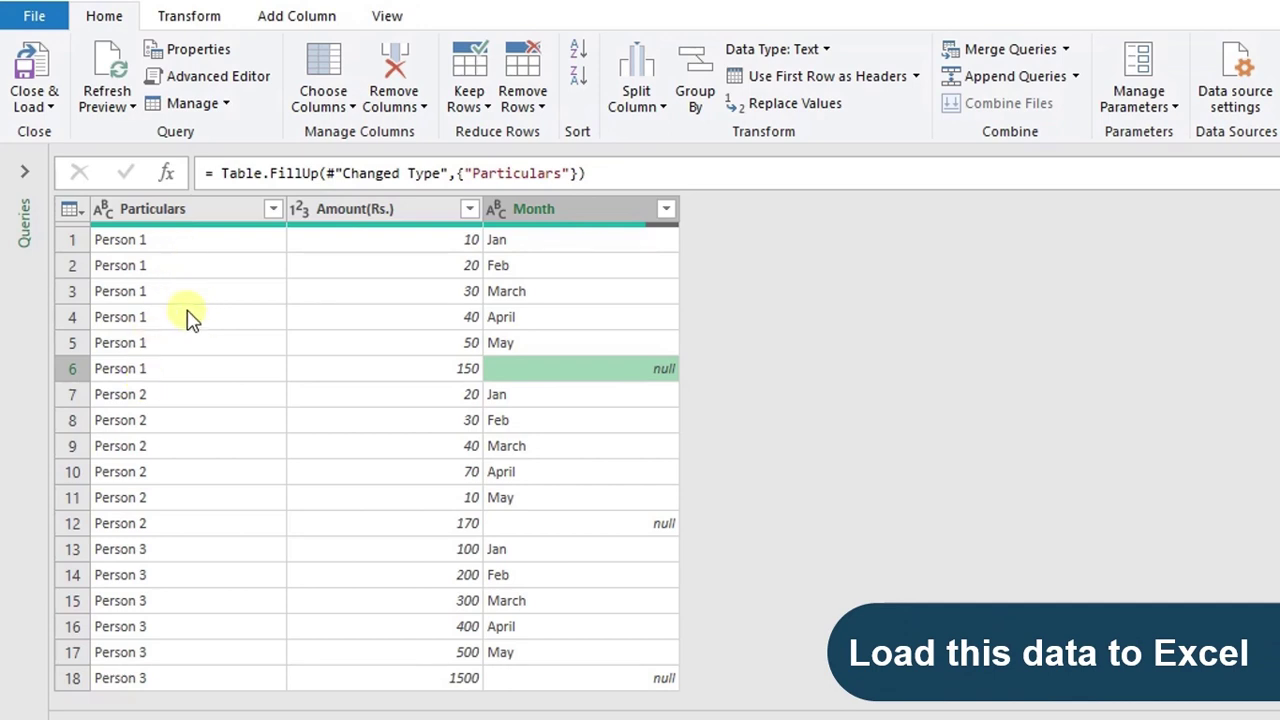
# Step: Load the query output as a table on the existing Fill Above sheet at cell E1
pyautogui.click(36, 110)
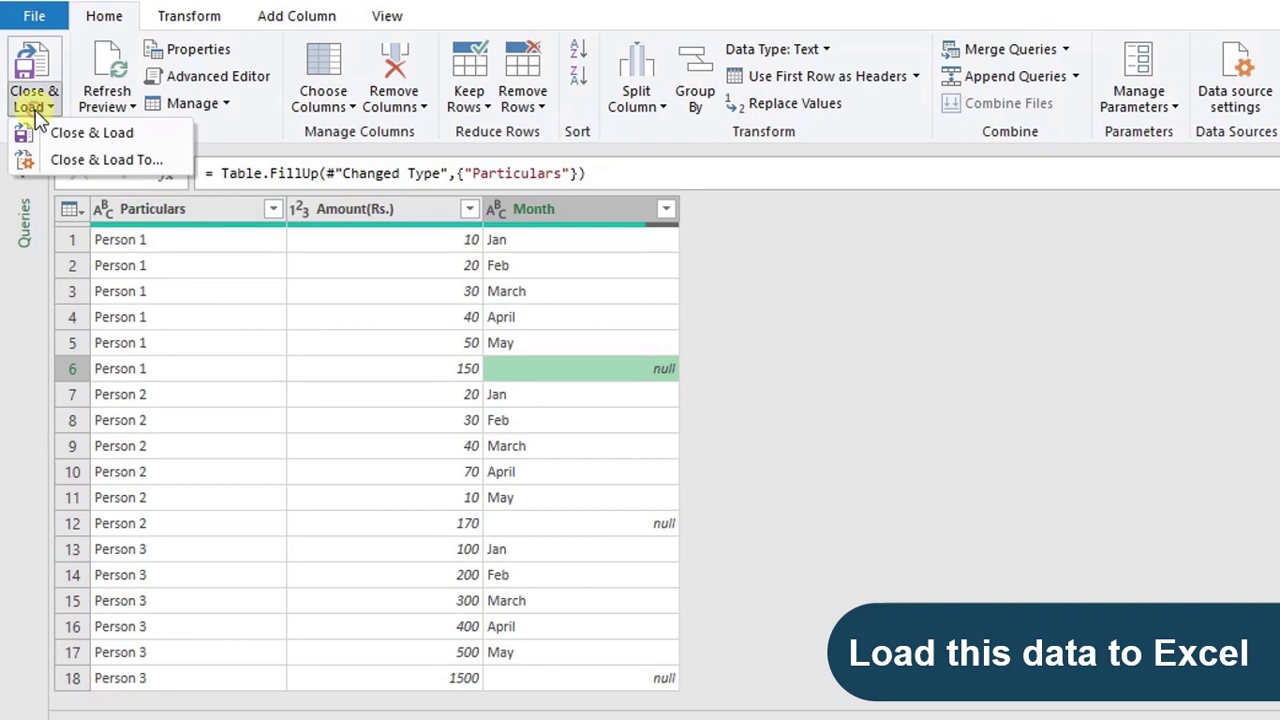
pyautogui.click(74, 165)
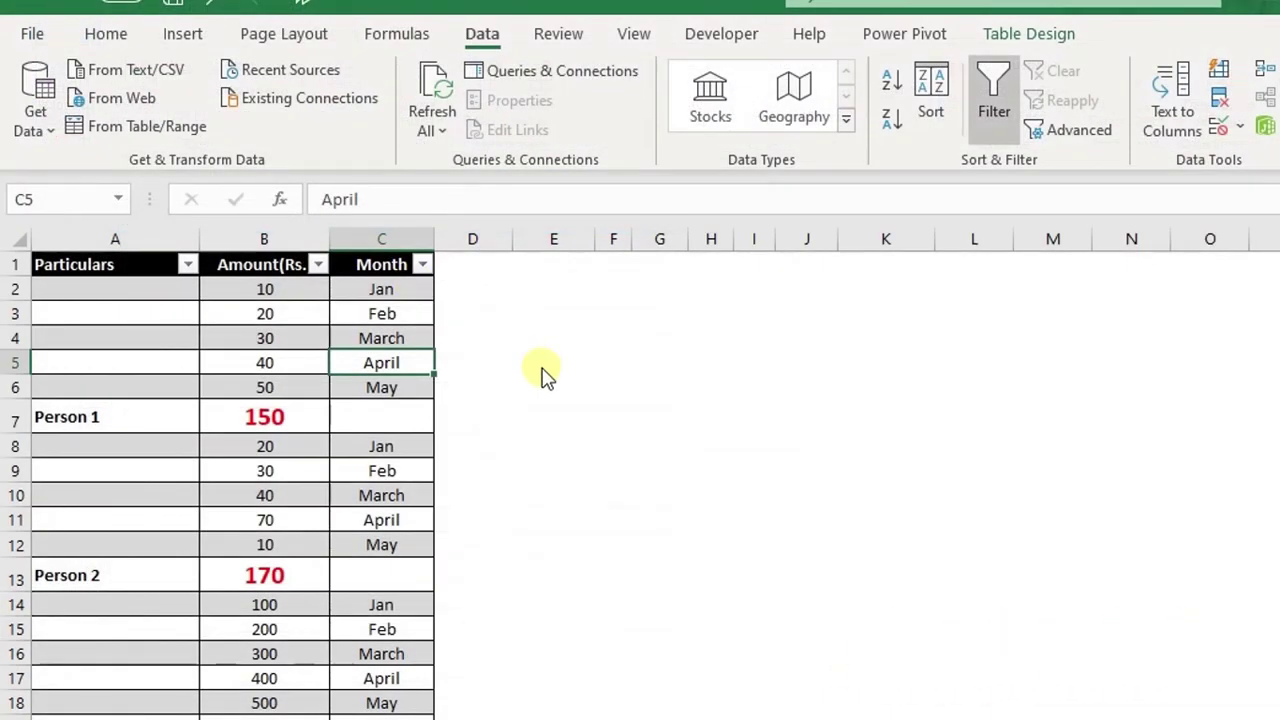
pyautogui.moveTo(492, 214); pyautogui.dragTo(895, 244)
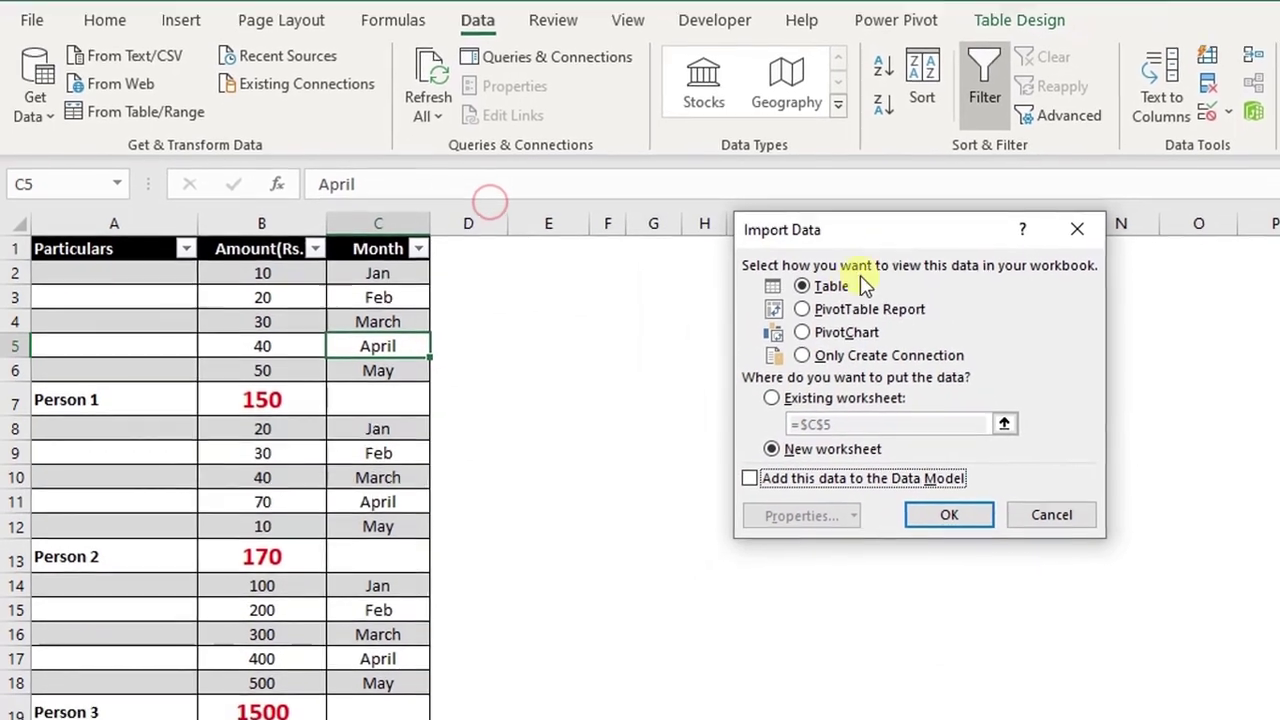
pyautogui.click(825, 288)
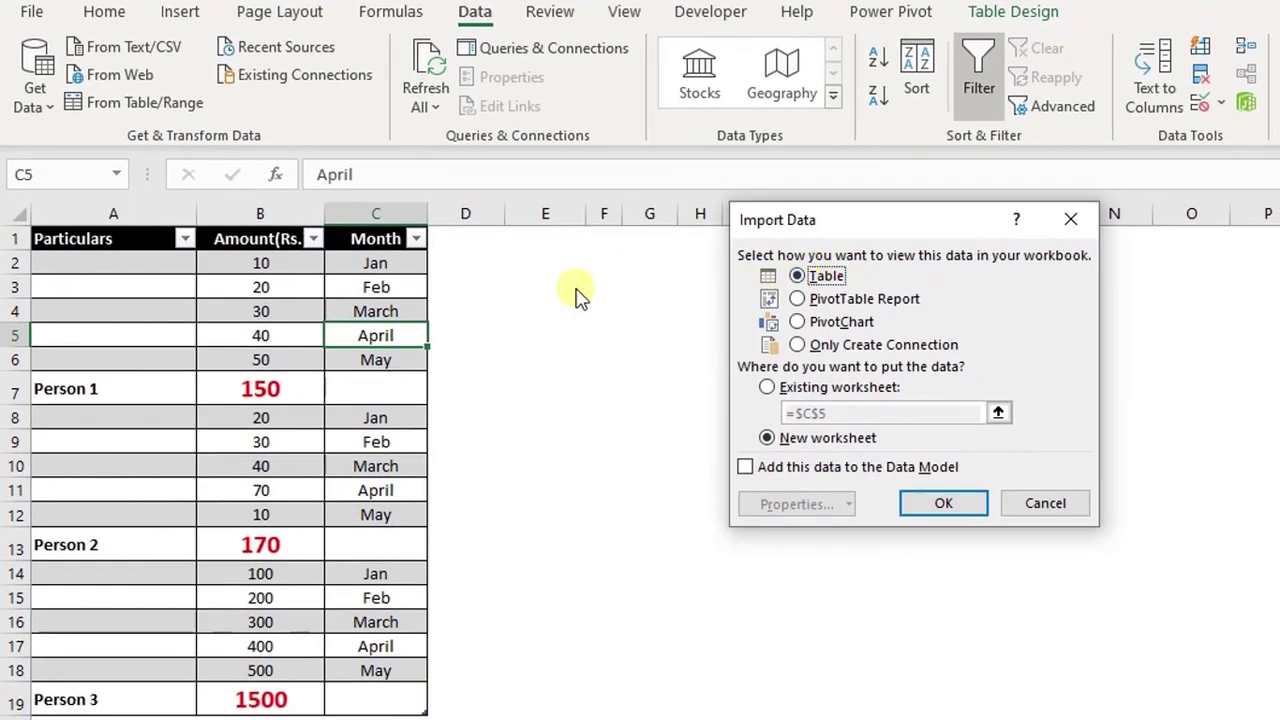
pyautogui.click(785, 389)
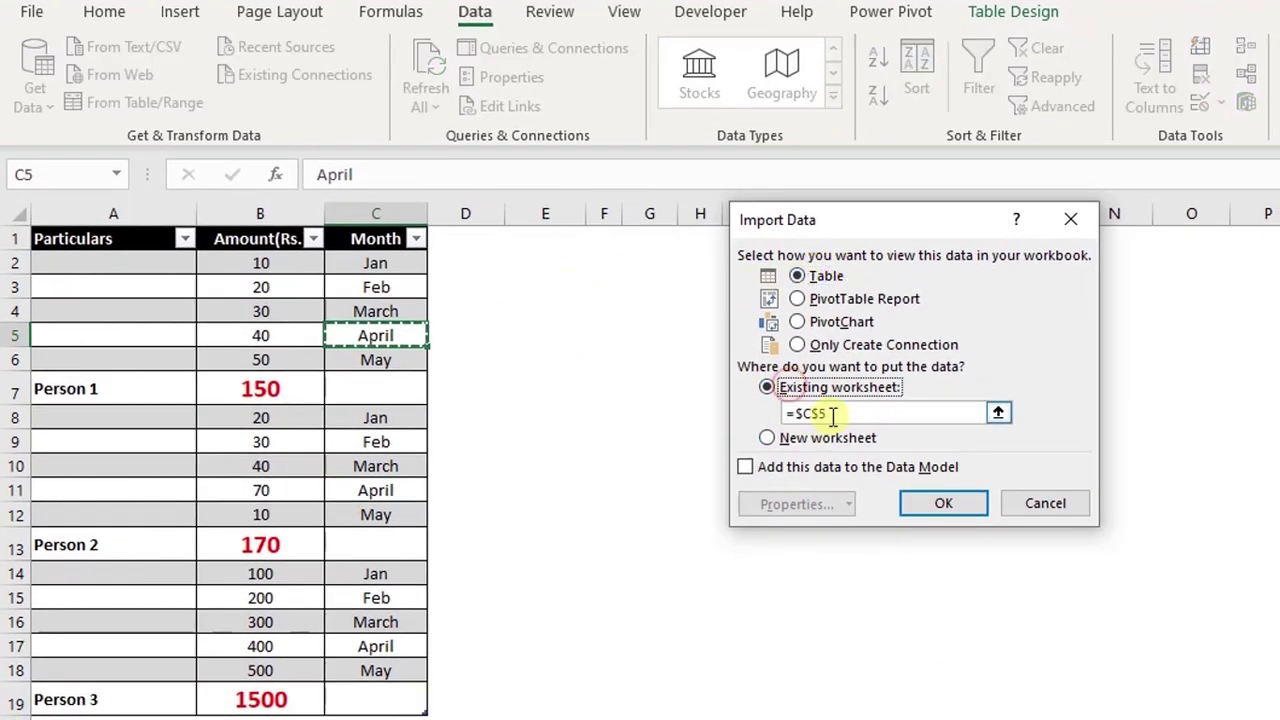
pyautogui.moveTo(828, 413); pyautogui.dragTo(772, 395)
pyautogui.click(552, 240)
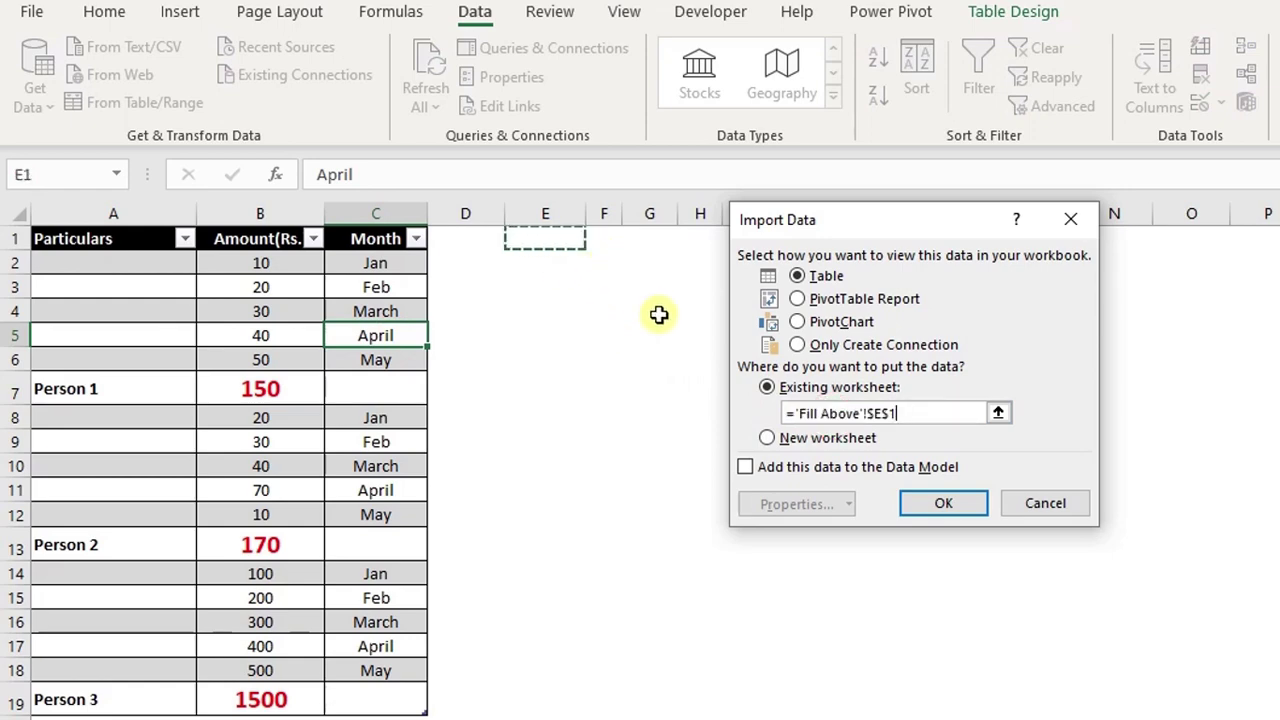
pyautogui.click(903, 501)
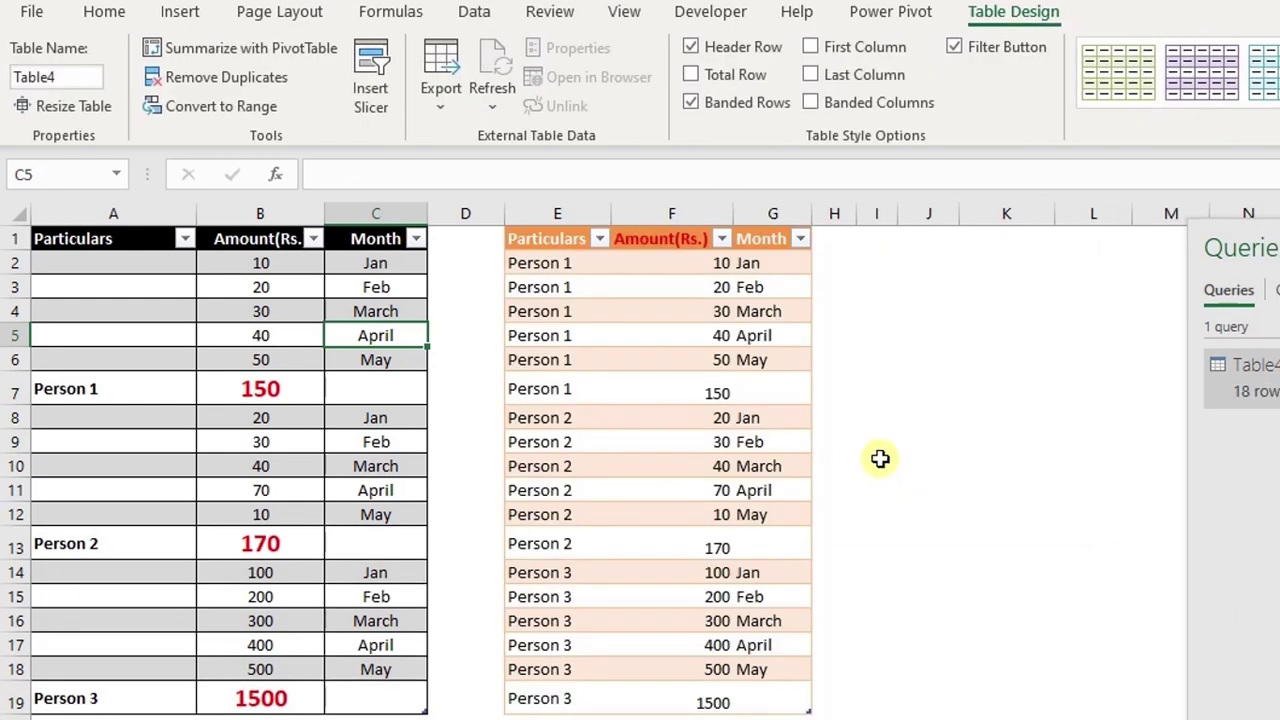
pyautogui.click(296, 377)
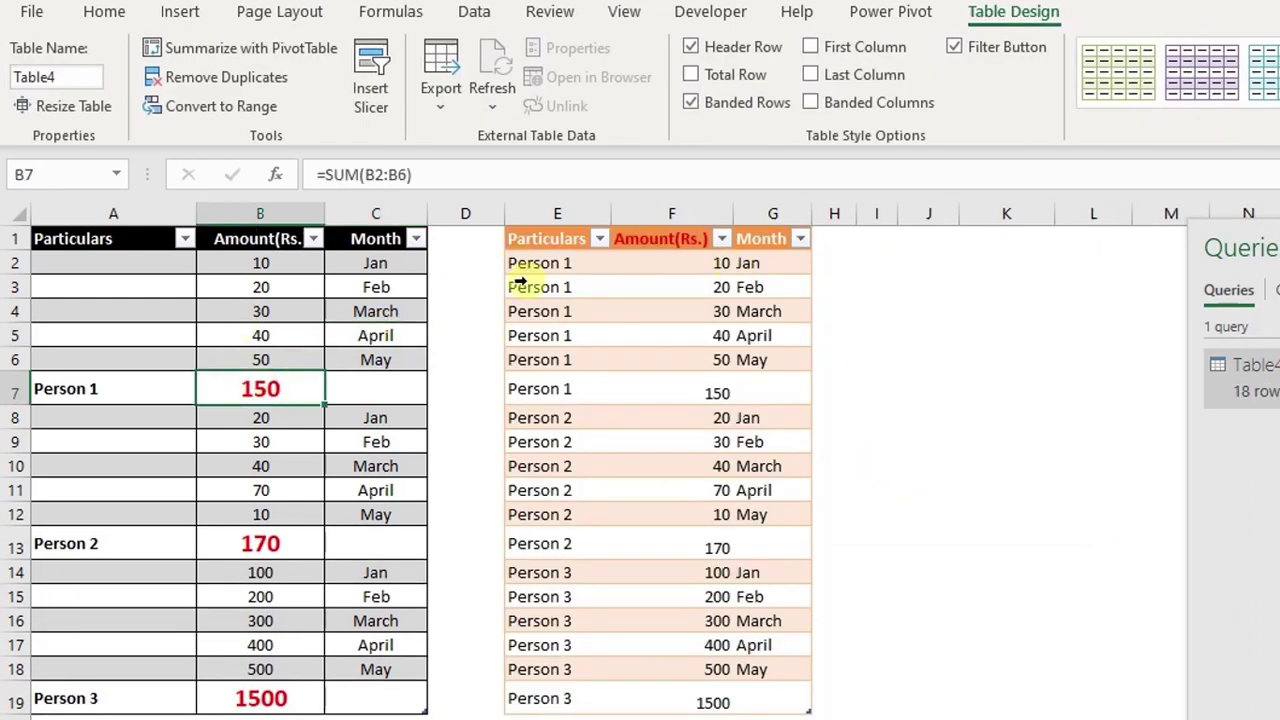
pyautogui.click(583, 340)
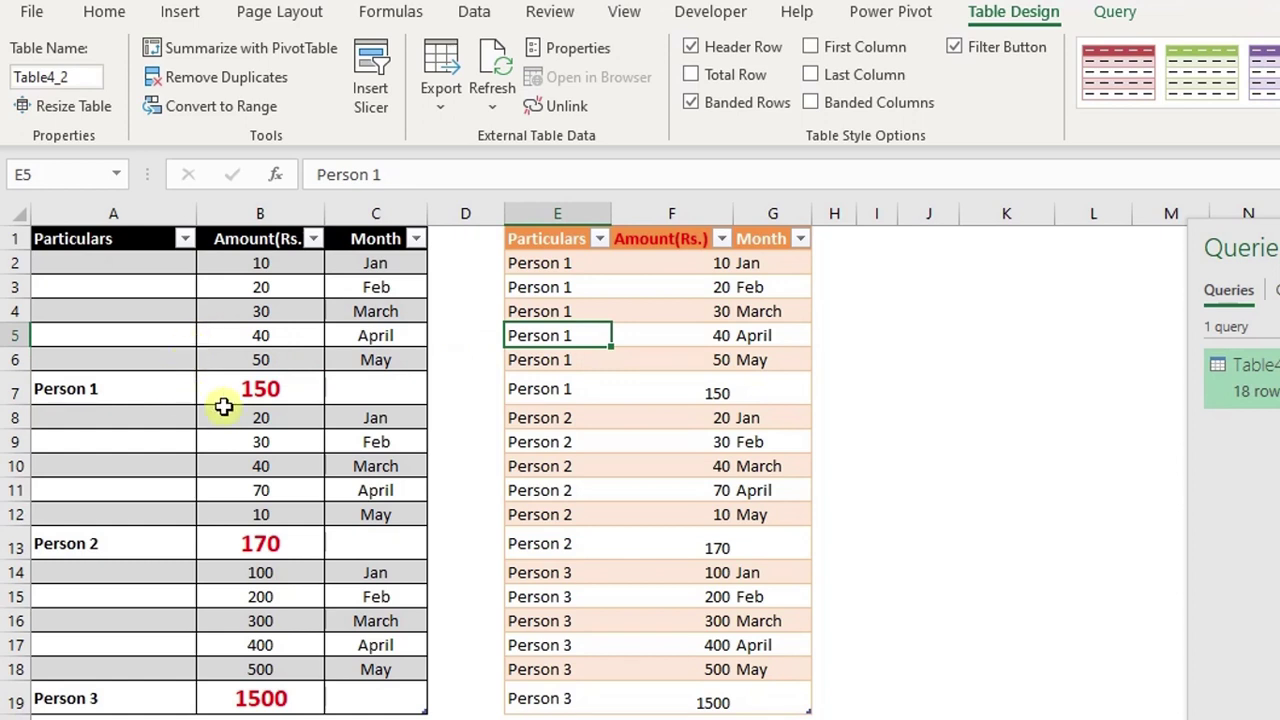
pyautogui.click(262, 394)
pyautogui.click(663, 380)
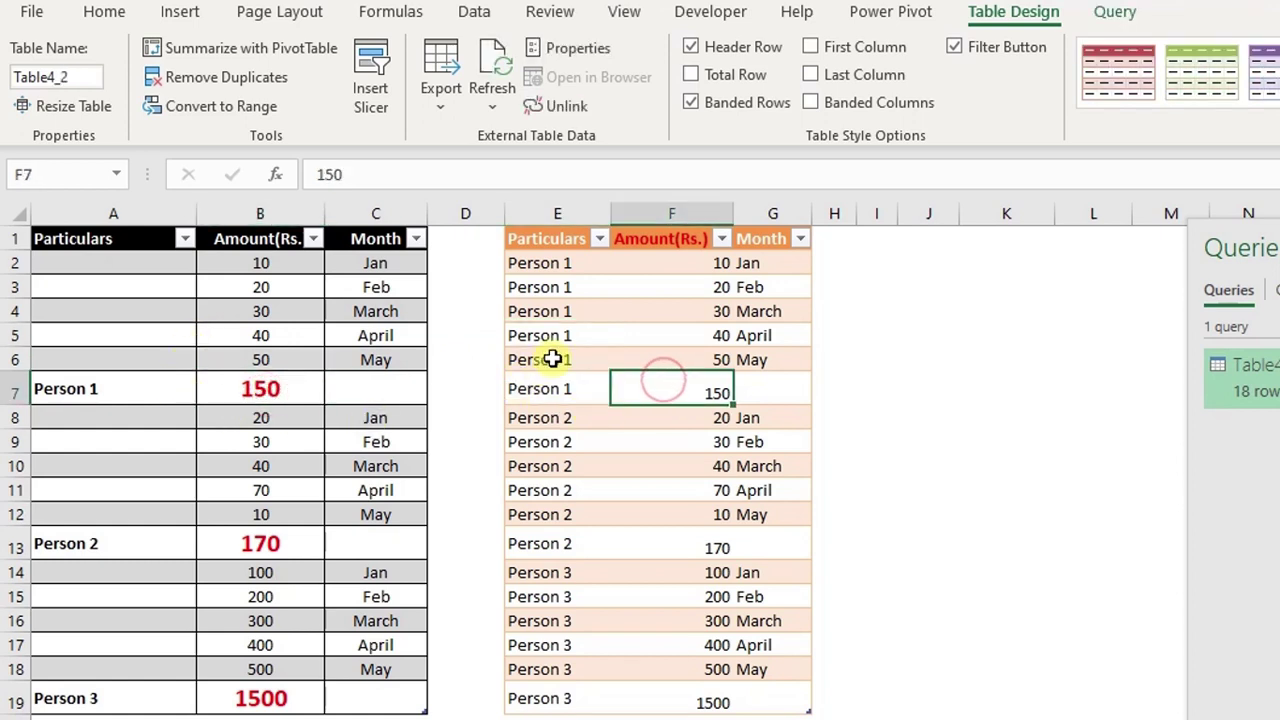
pyautogui.moveTo(557, 360); pyautogui.dragTo(555, 270)
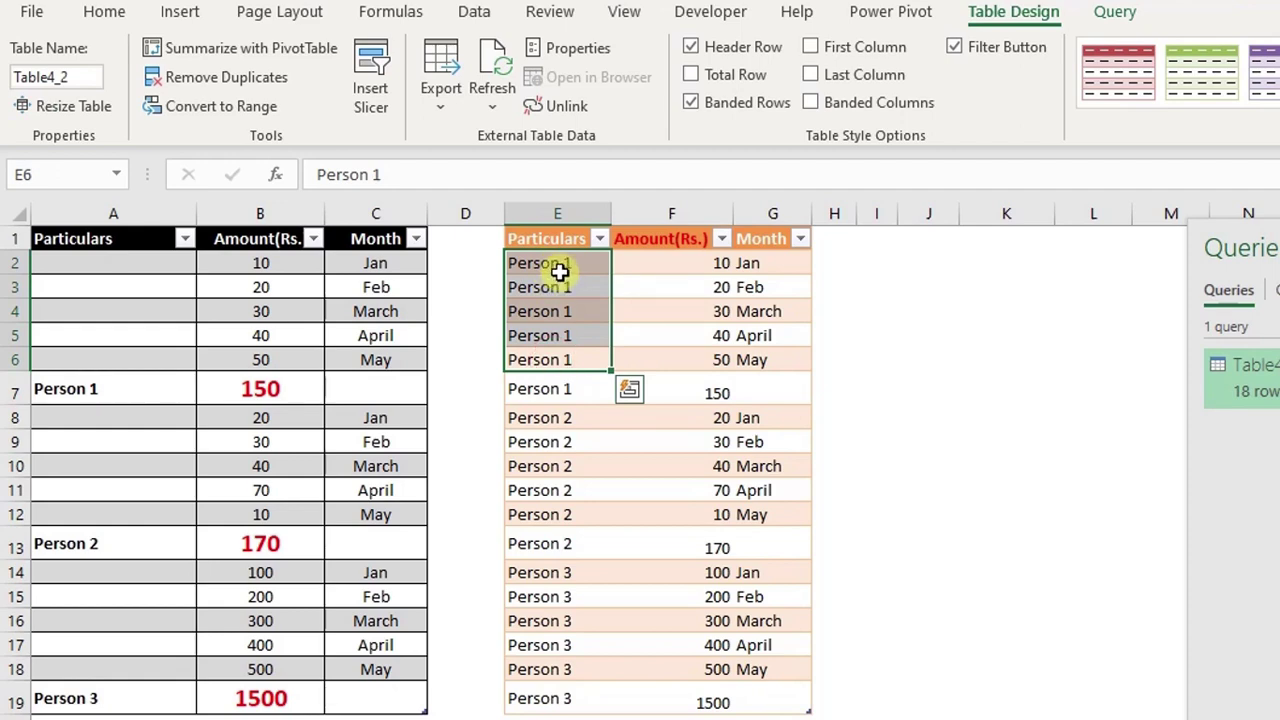
pyautogui.click(230, 540)
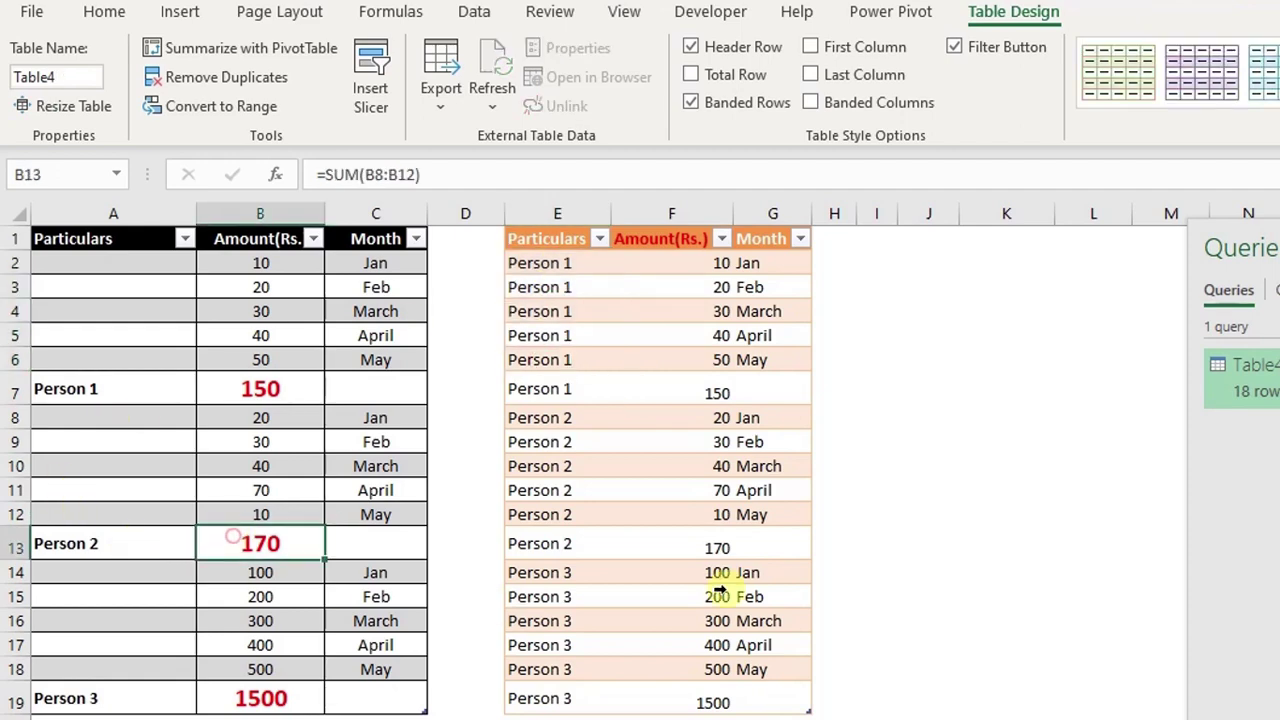
pyautogui.moveTo(709, 540); pyautogui.dragTo(577, 538)
pyautogui.moveTo(560, 512); pyautogui.dragTo(550, 421)
pyautogui.click(558, 418)
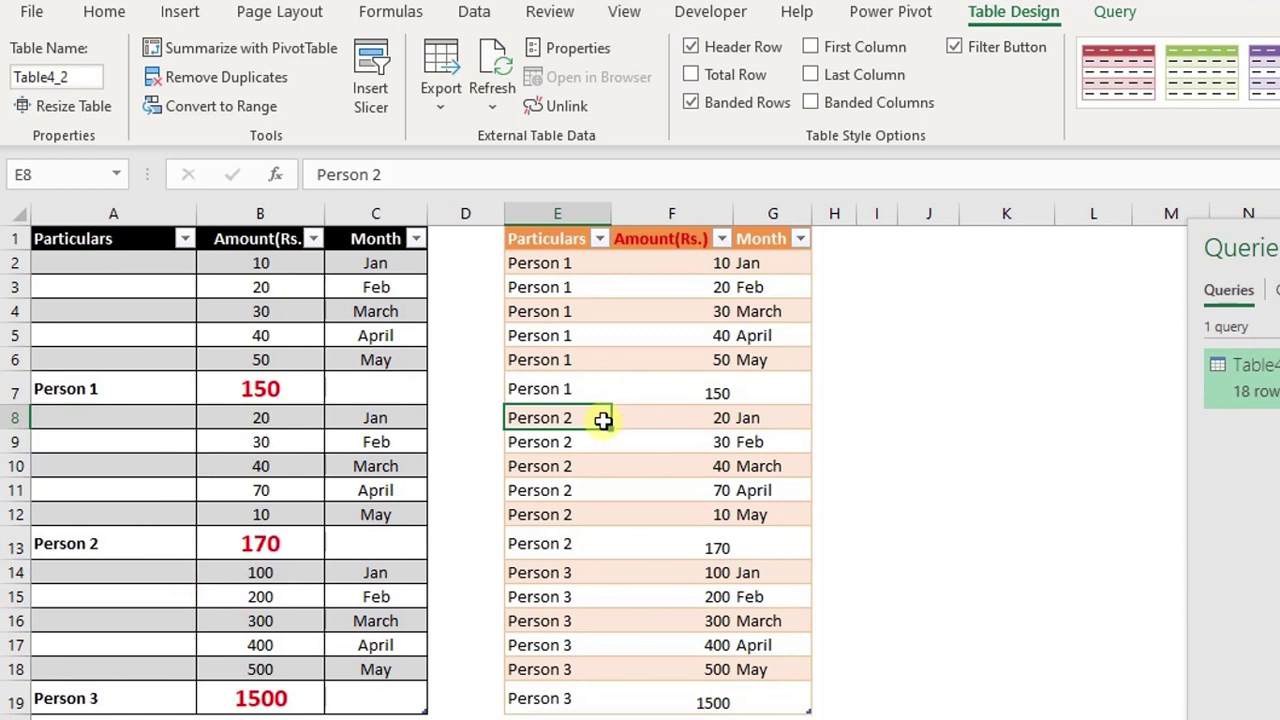
# Step: Copy the Person 3 block A14:C19 to A20 and relabel the new total in A25 as Person 4
pyautogui.scroll(-2, 600, 575)
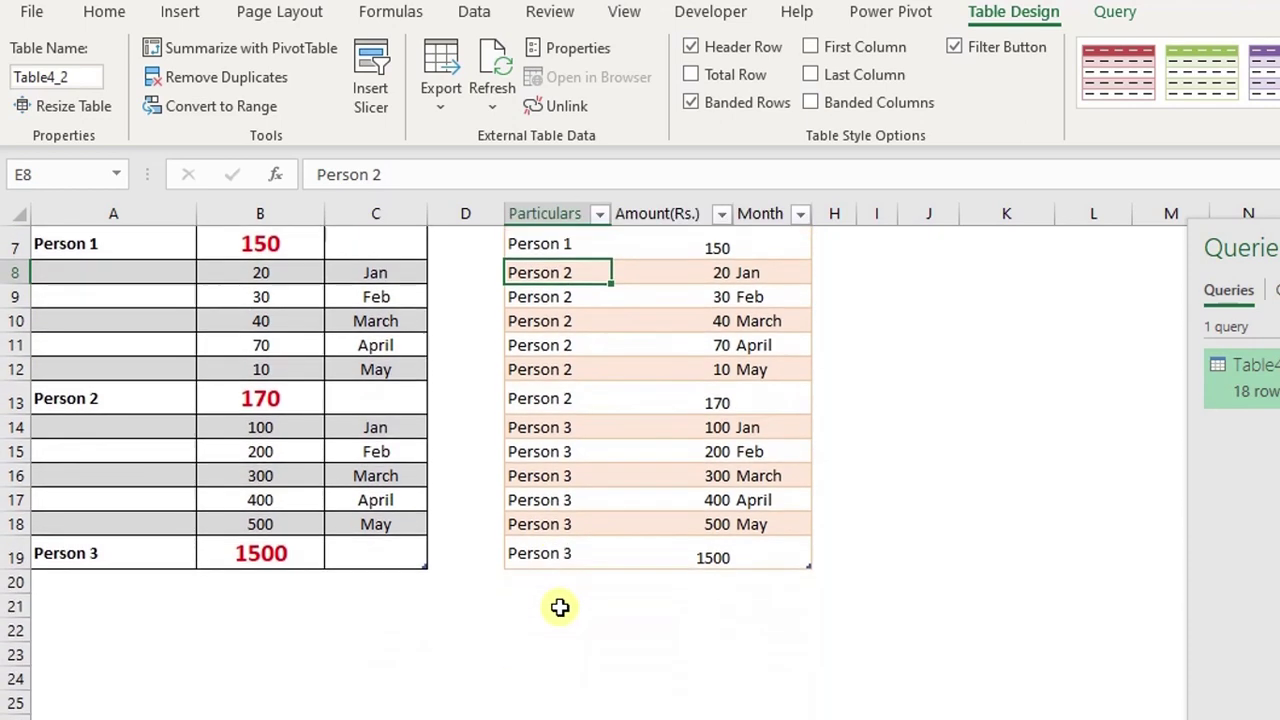
pyautogui.moveTo(79, 432); pyautogui.dragTo(386, 566)
pyautogui.hotkey('ctrl', 'c')
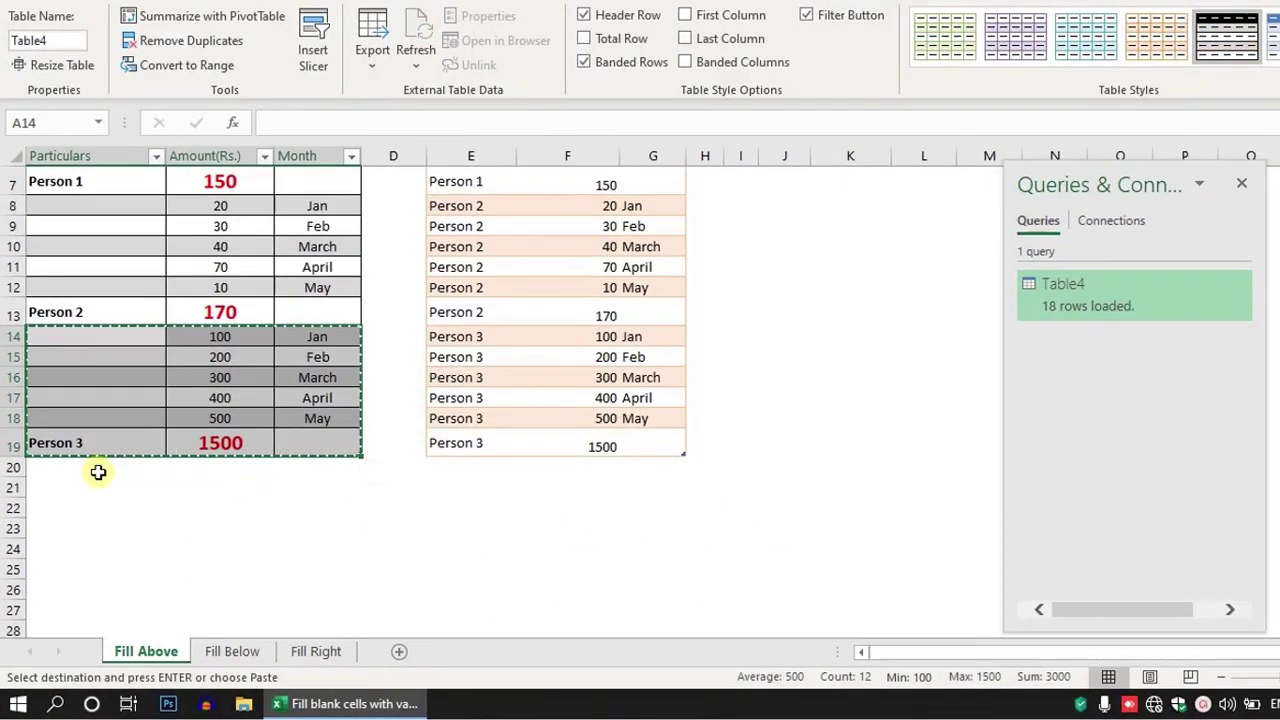
pyautogui.click(97, 471)
pyautogui.hotkey('ctrl', 'v')
pyautogui.click(91, 571)
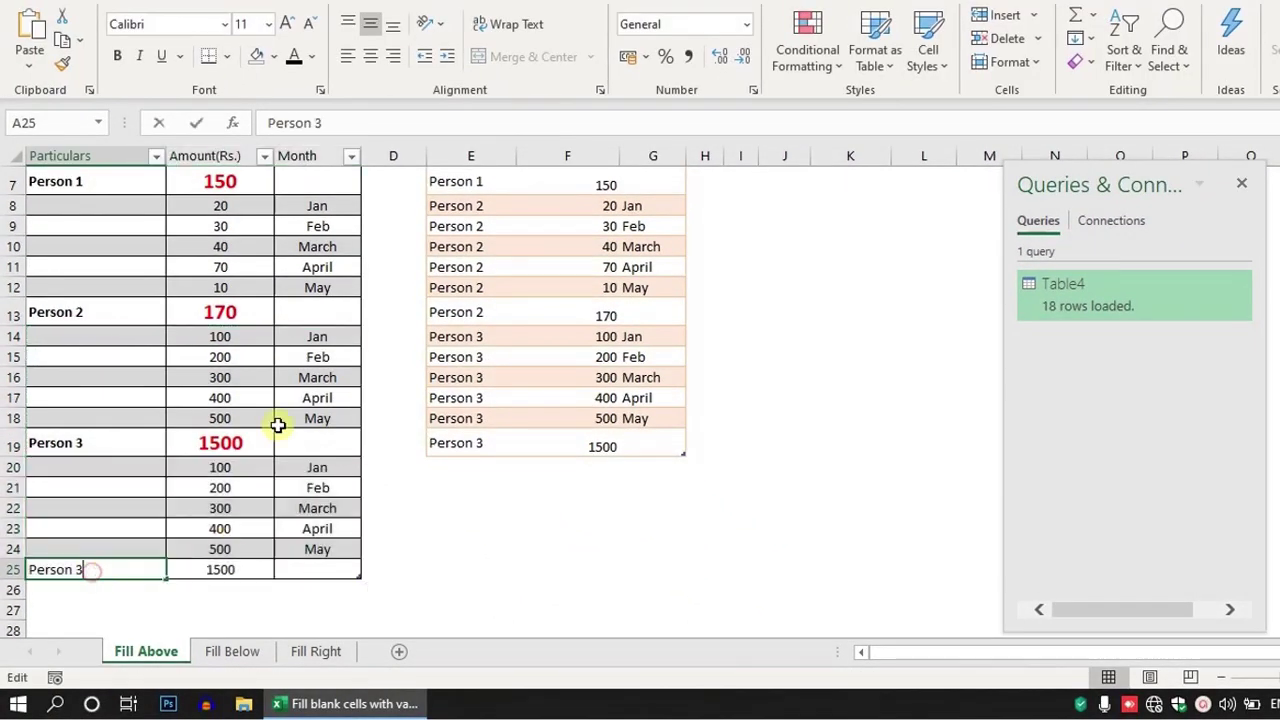
pyautogui.press('F2')
pyautogui.press('BackSpace')
pyautogui.write('4')
pyautogui.press('Tab')
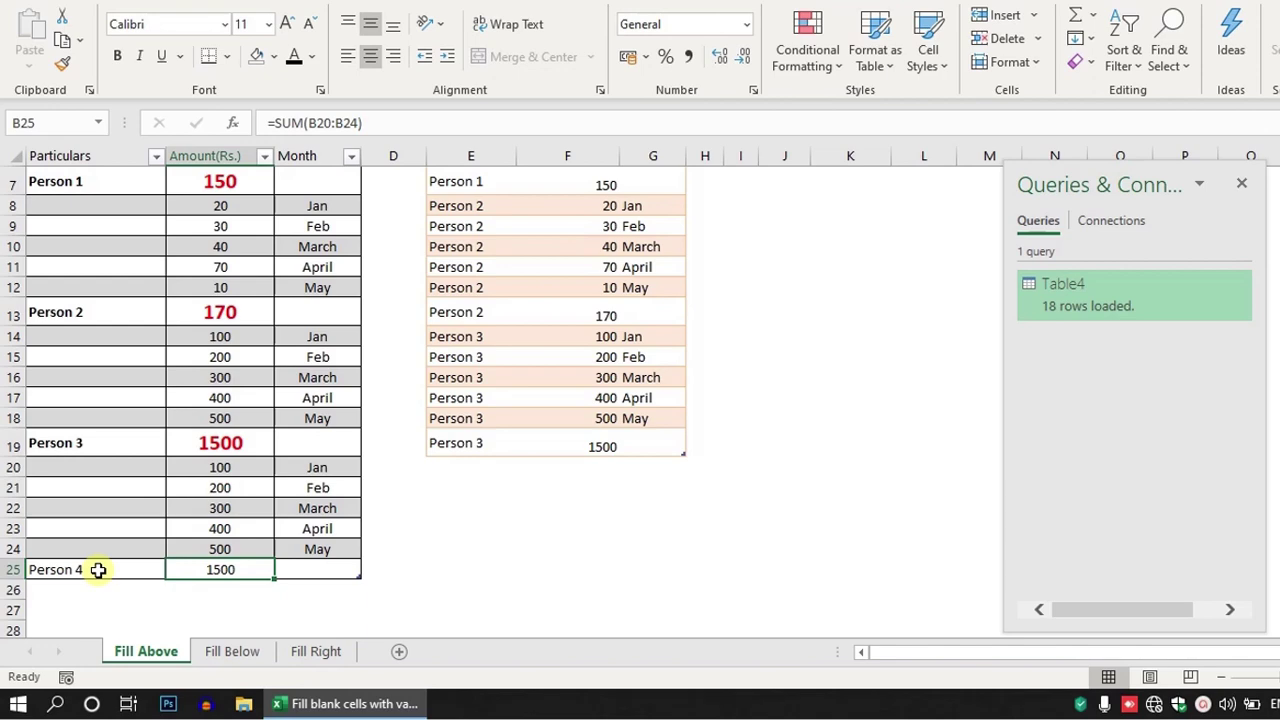
pyautogui.scroll(2, 100, 557)
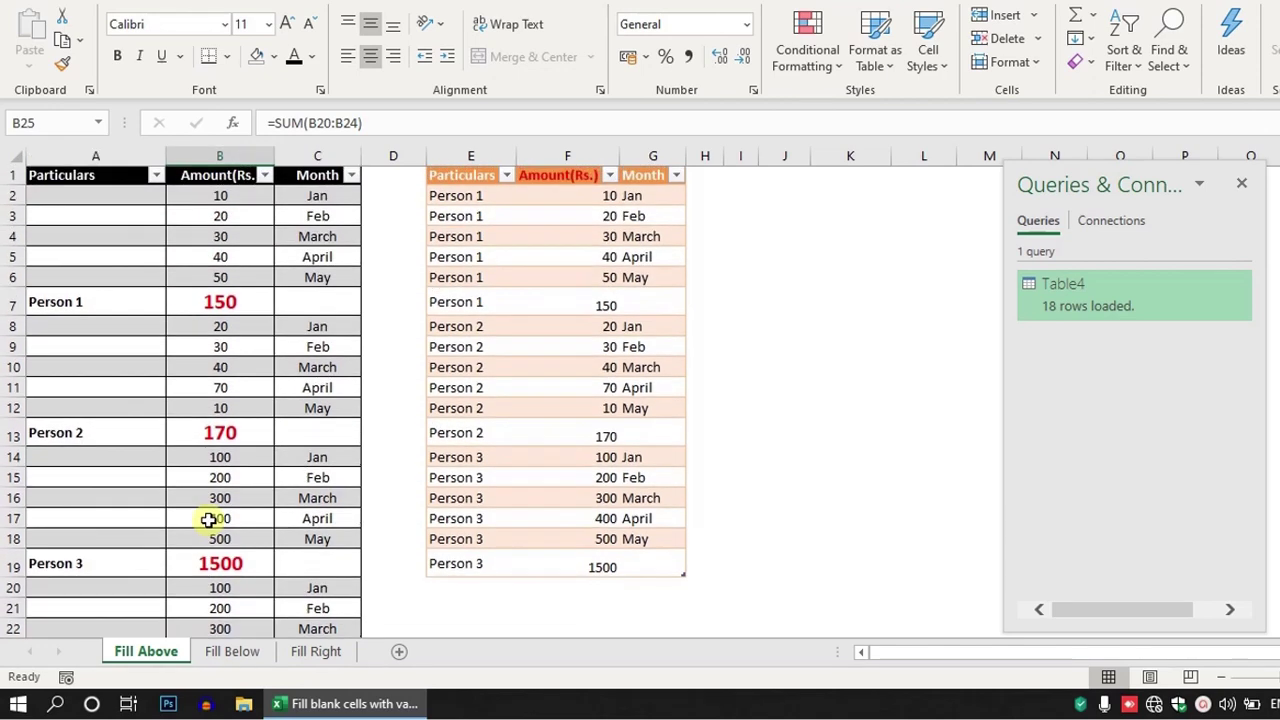
# Step: Refresh the E:G output table and confirm the Person 4 rows appear with filled-down names
pyautogui.rightClick(499, 328)
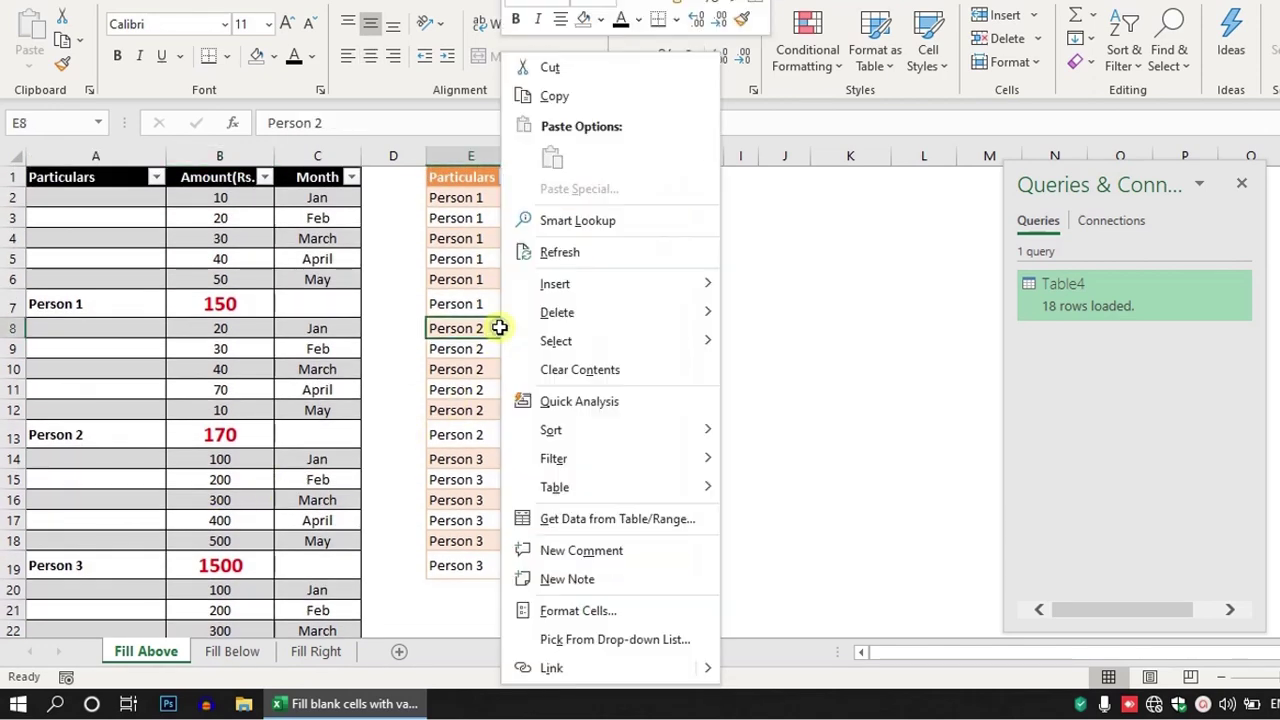
pyautogui.click(557, 258)
pyautogui.scroll(-3, 555, 265)
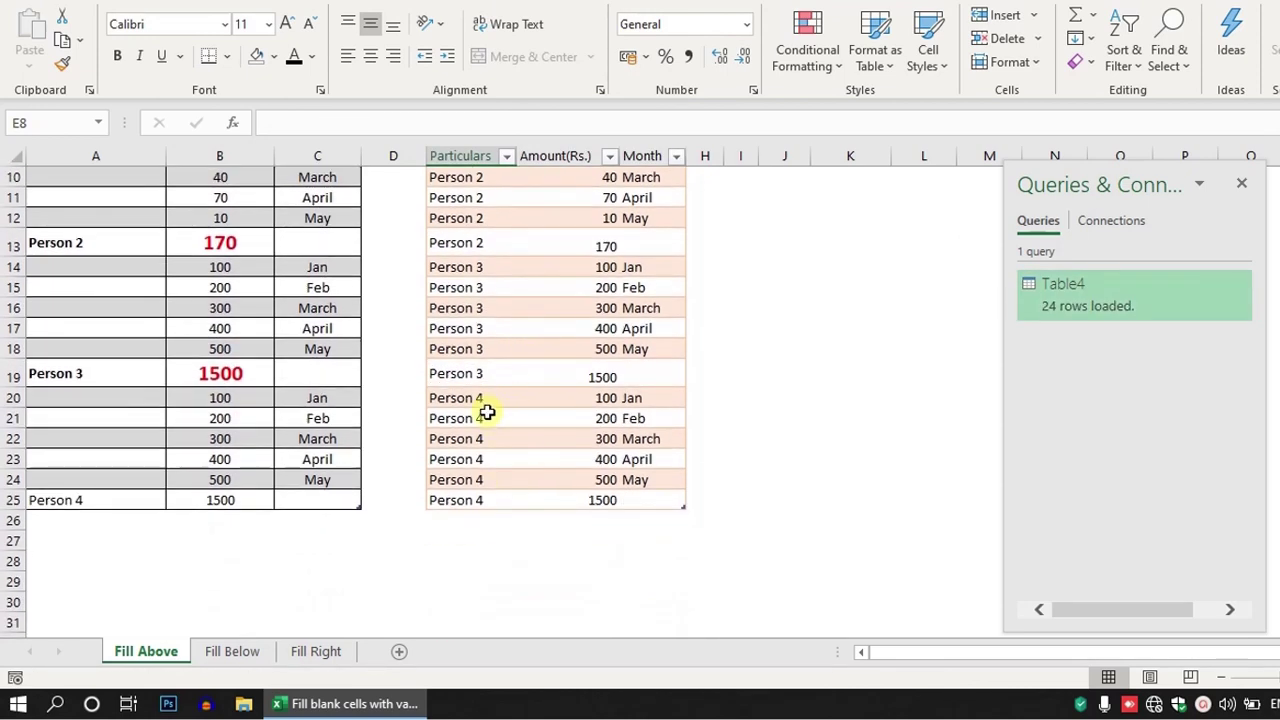
pyautogui.moveTo(103, 401); pyautogui.dragTo(112, 478)
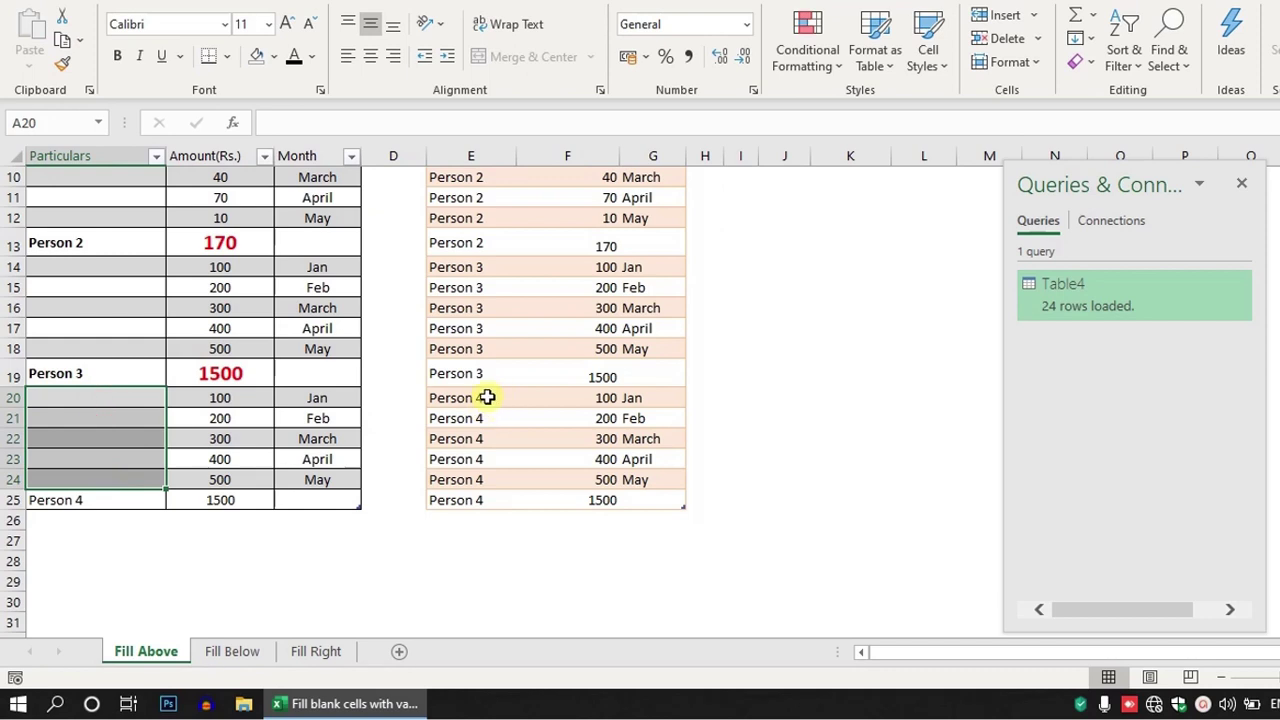
pyautogui.scroll(3, 487, 397)
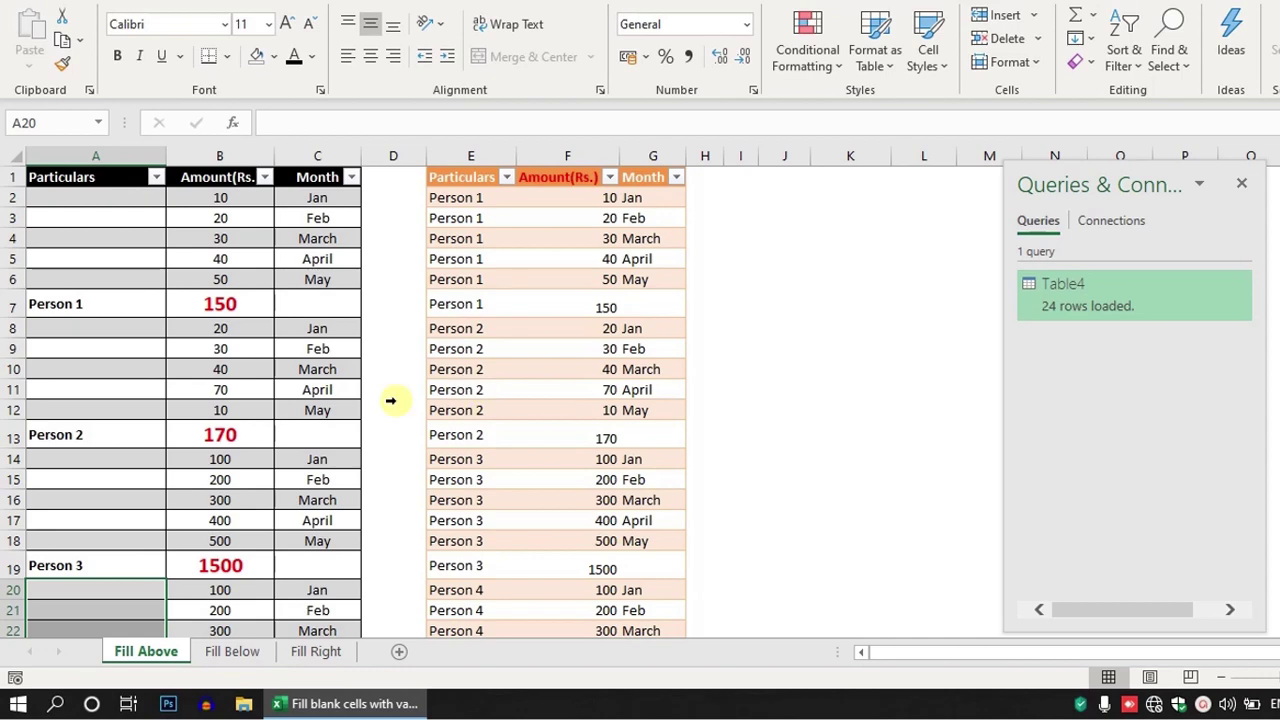
pyautogui.scroll(-4, 271, 437)
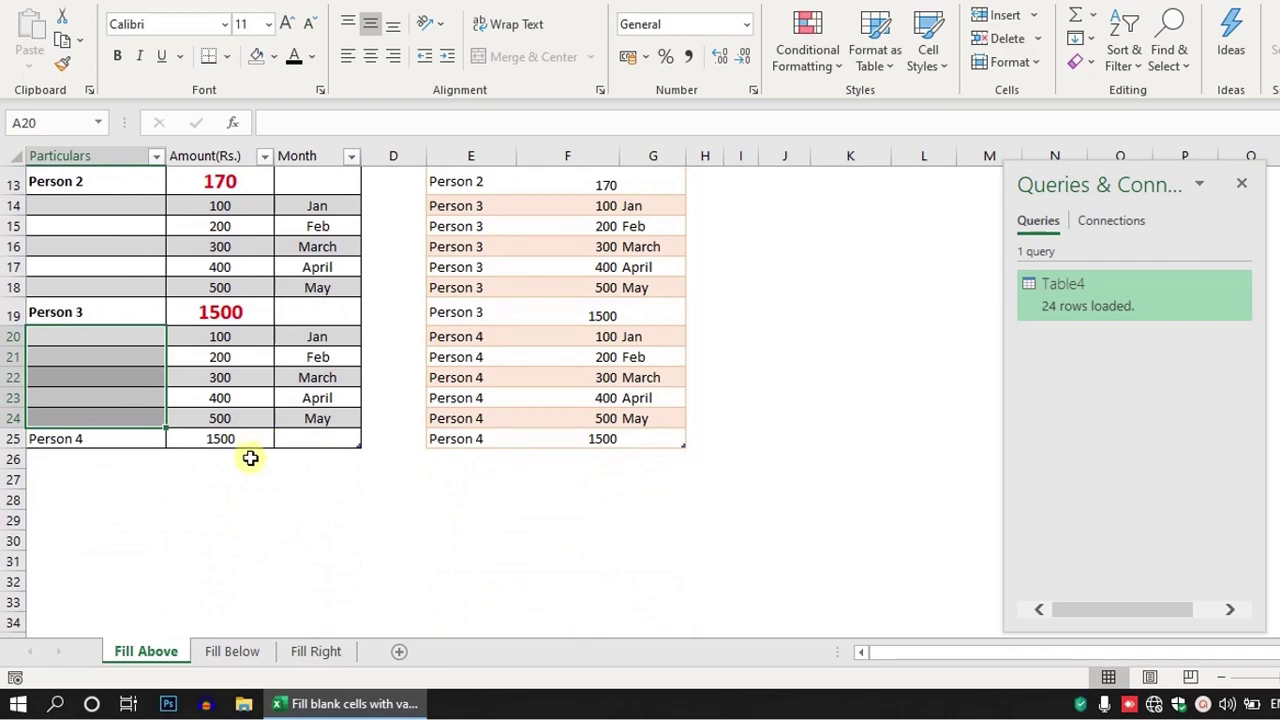
pyautogui.click(466, 418)
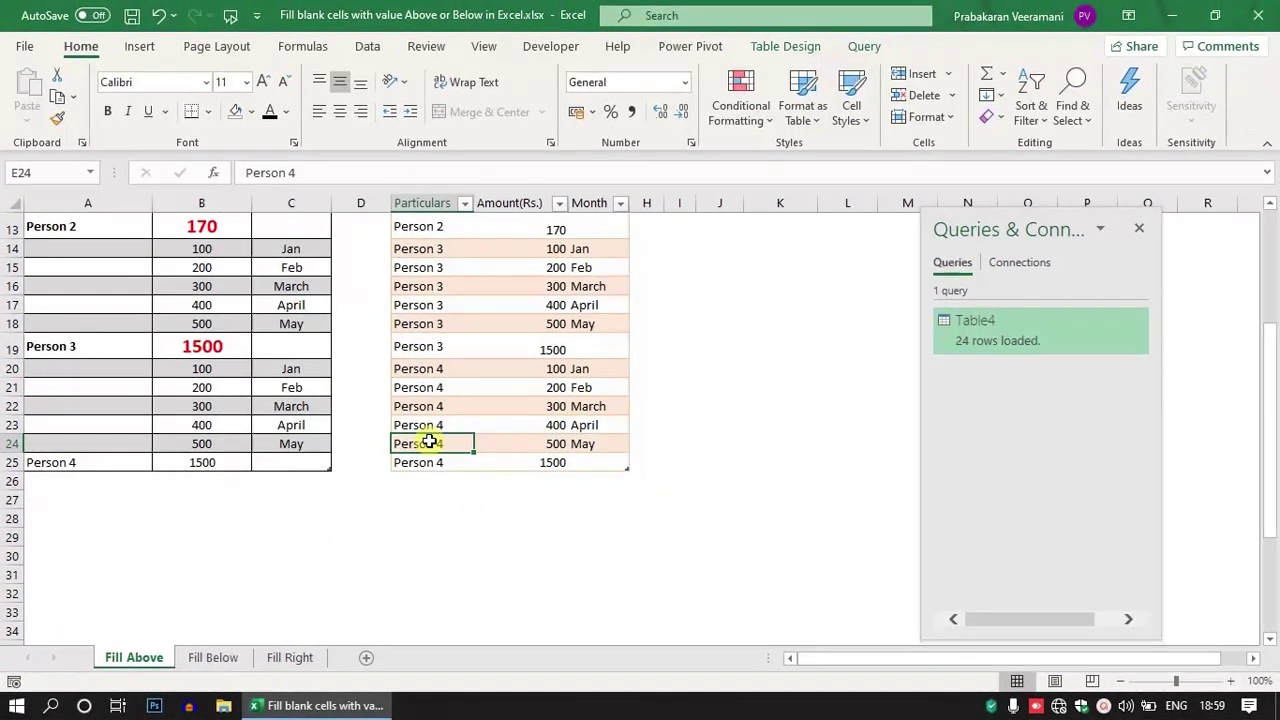
pyautogui.scroll(4, 429, 441)
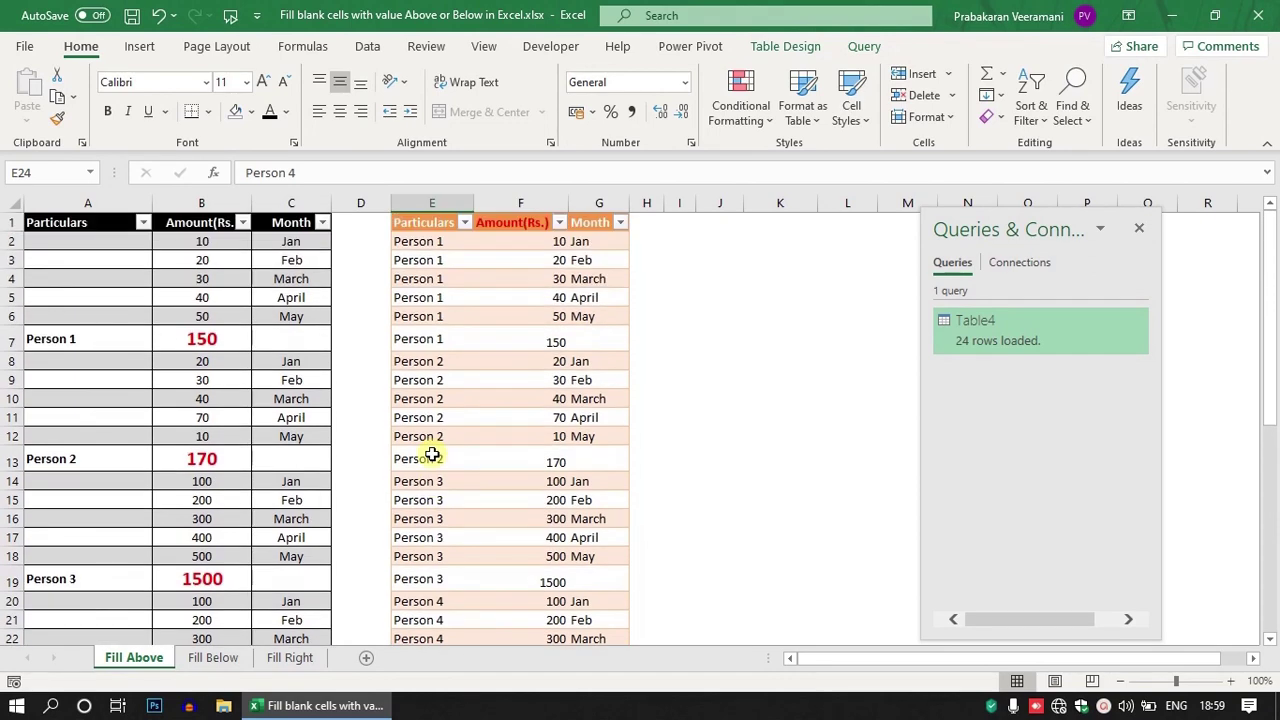
pyautogui.hotkey('ctrl', 'Home')
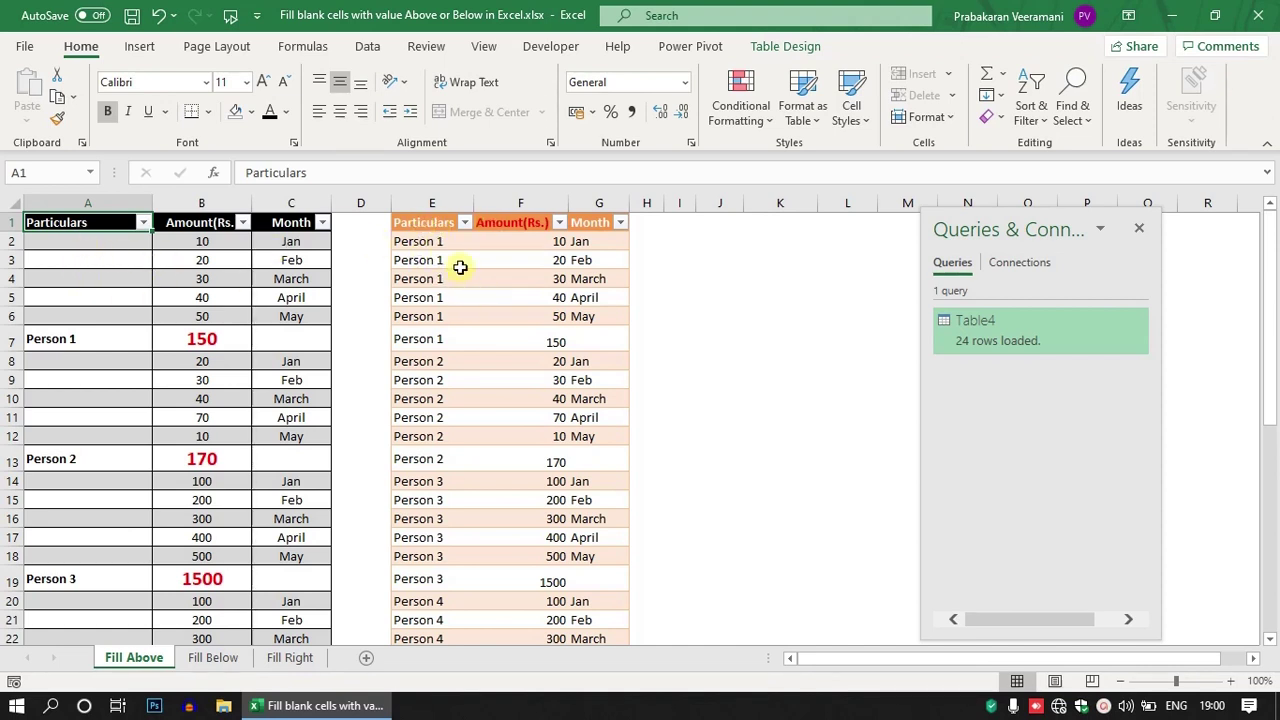
# Step: Highlight the Person 1, 2 and 3 total rows in the output, then close the Queries & Connections pane
pyautogui.moveTo(429, 337); pyautogui.dragTo(586, 343)
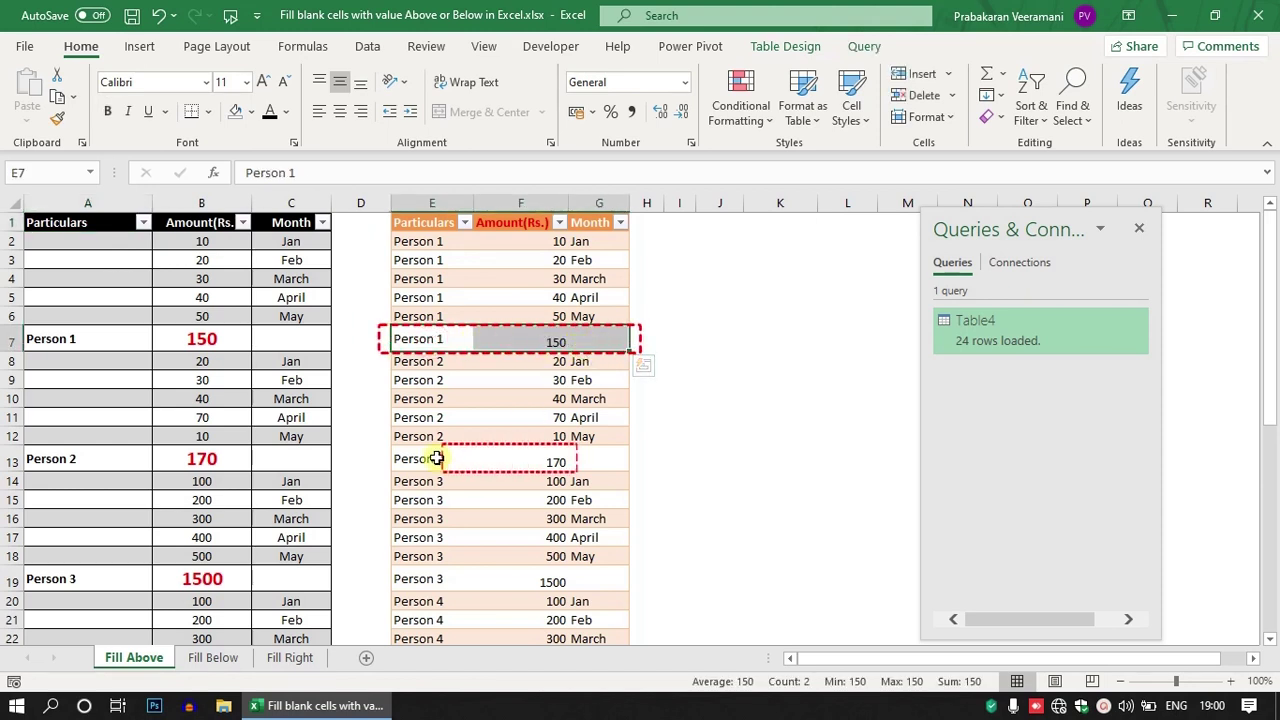
pyautogui.moveTo(436, 458); pyautogui.dragTo(595, 462)
pyautogui.moveTo(425, 580); pyautogui.dragTo(590, 579)
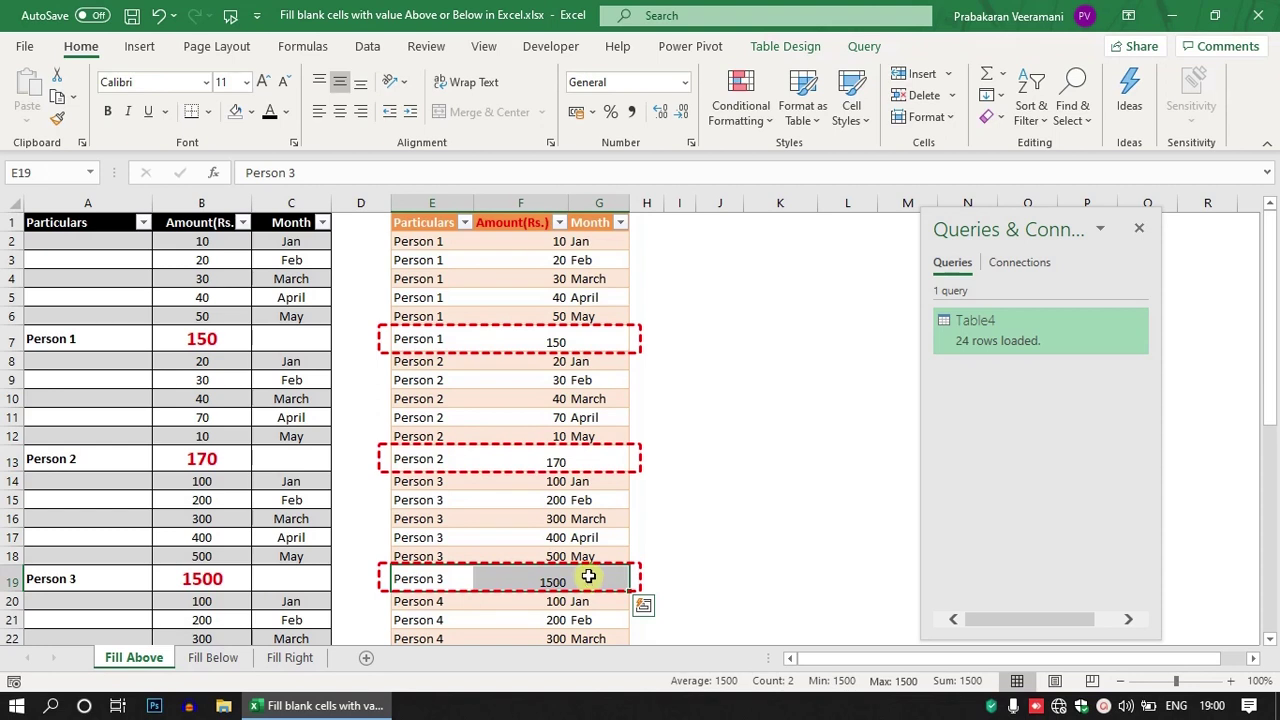
pyautogui.moveTo(606, 336); pyautogui.dragTo(430, 333)
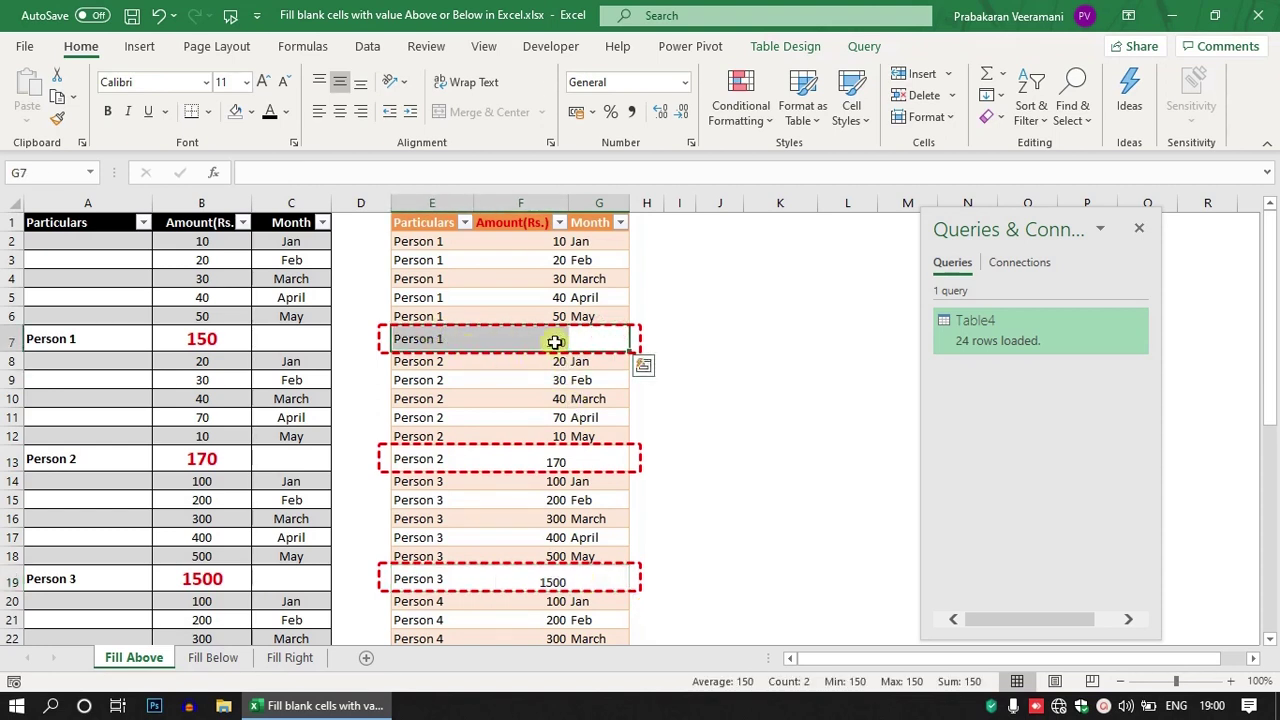
pyautogui.moveTo(593, 338); pyautogui.dragTo(423, 344)
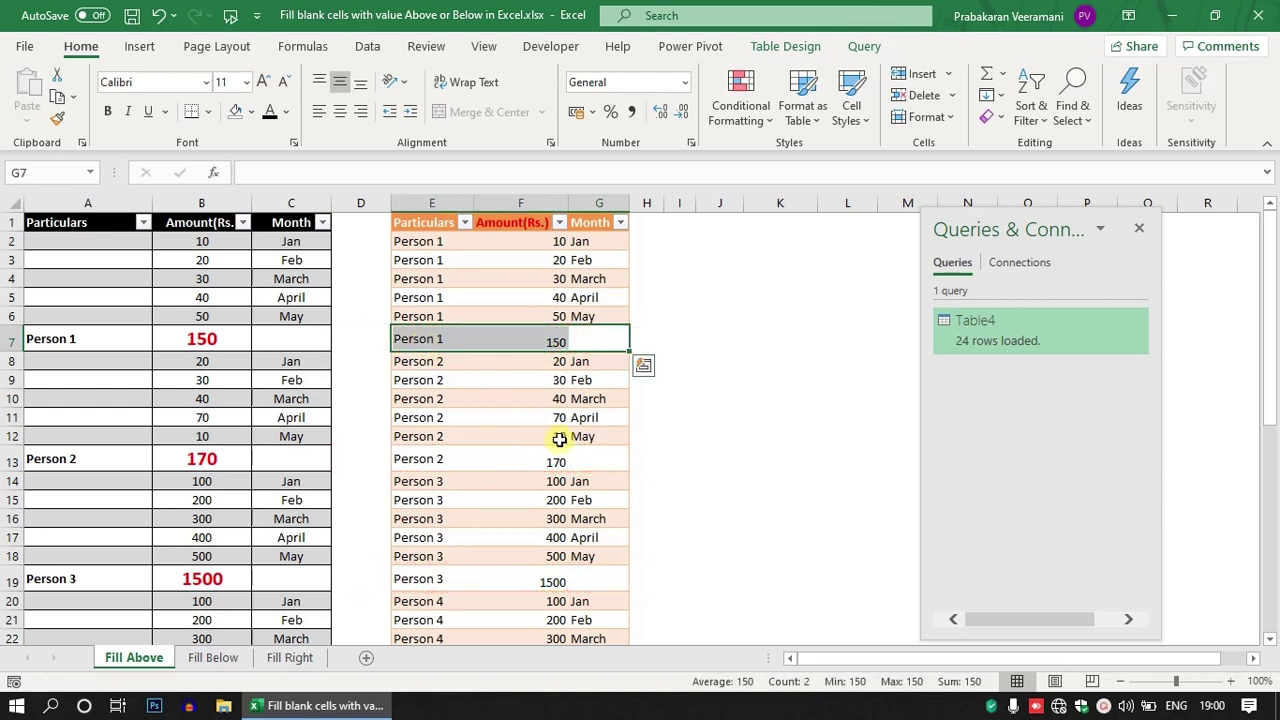
pyautogui.moveTo(593, 460); pyautogui.dragTo(438, 460)
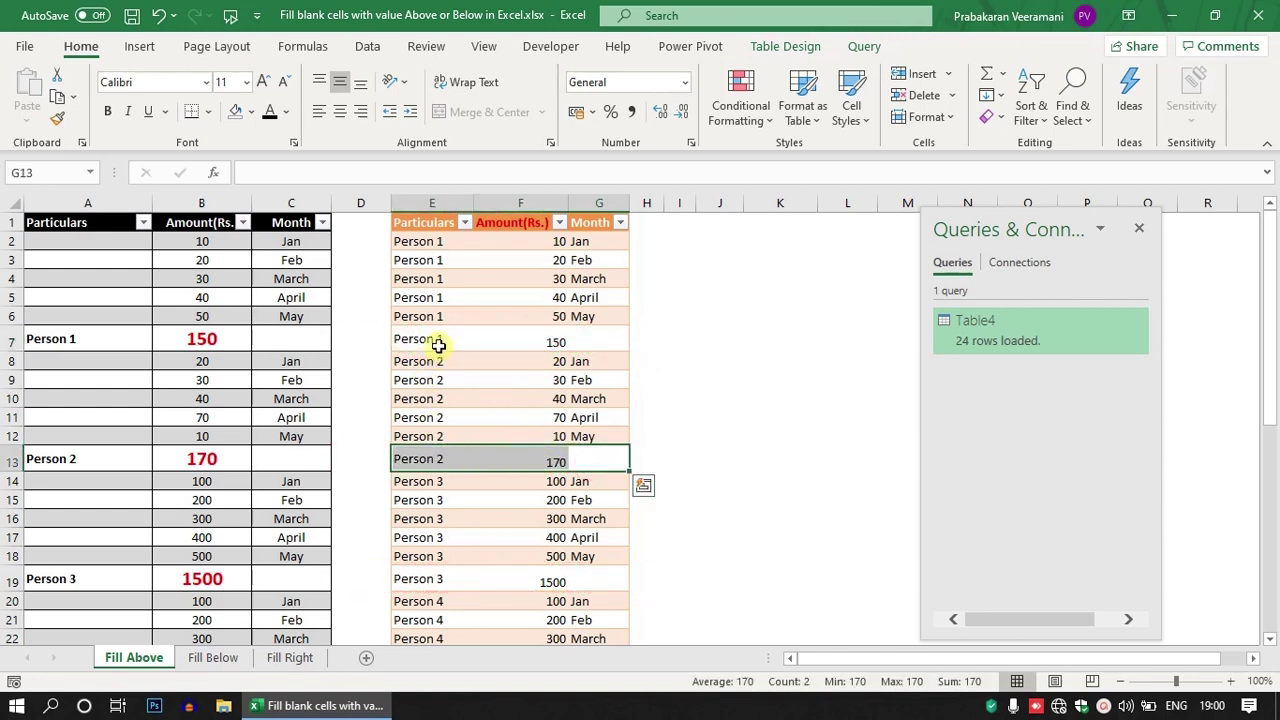
pyautogui.moveTo(437, 342); pyautogui.dragTo(593, 333)
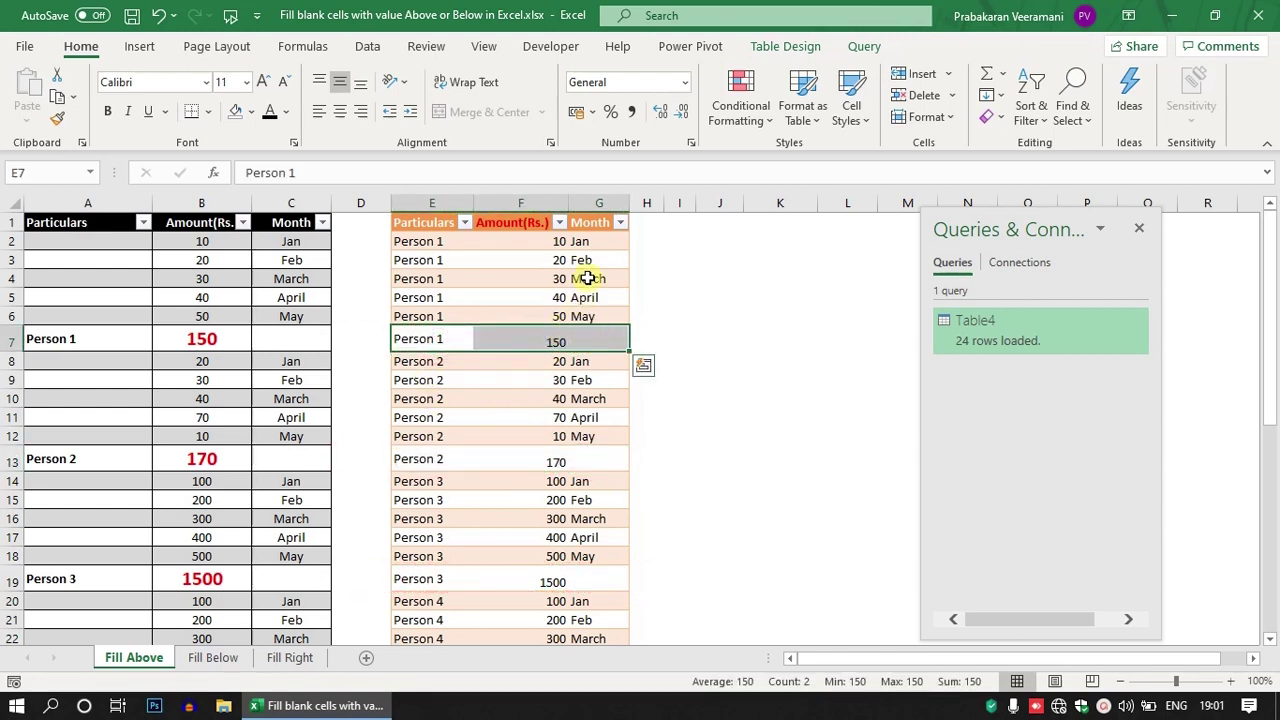
pyautogui.click(601, 341)
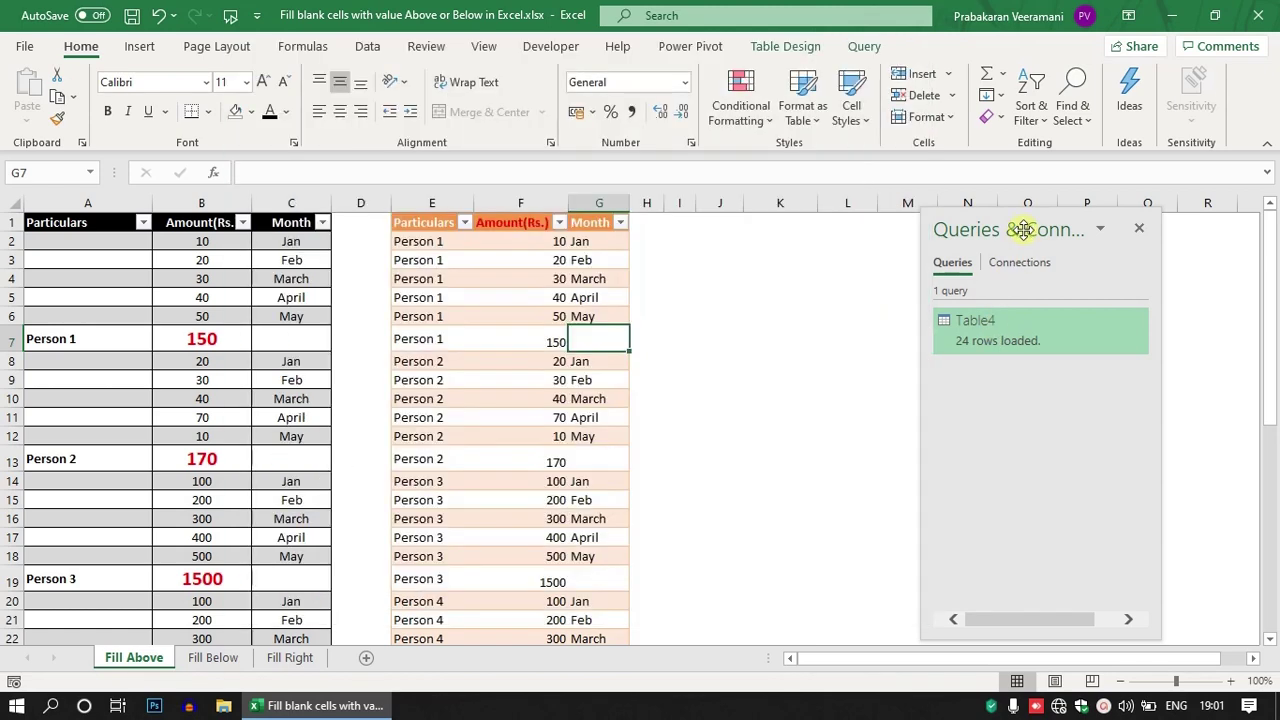
pyautogui.click(1139, 228)
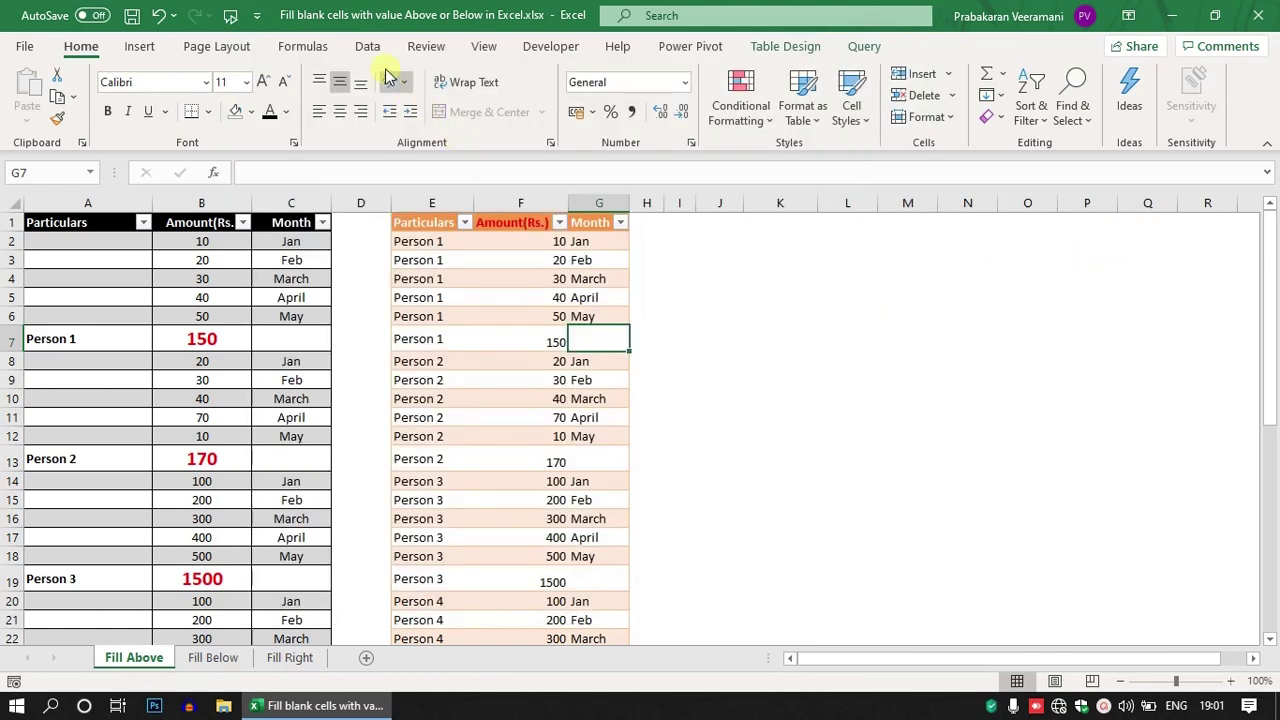
# Step: Show the Queries & Connections pane from the Data tab and choose Edit on the Table4 query
pyautogui.click(367, 45)
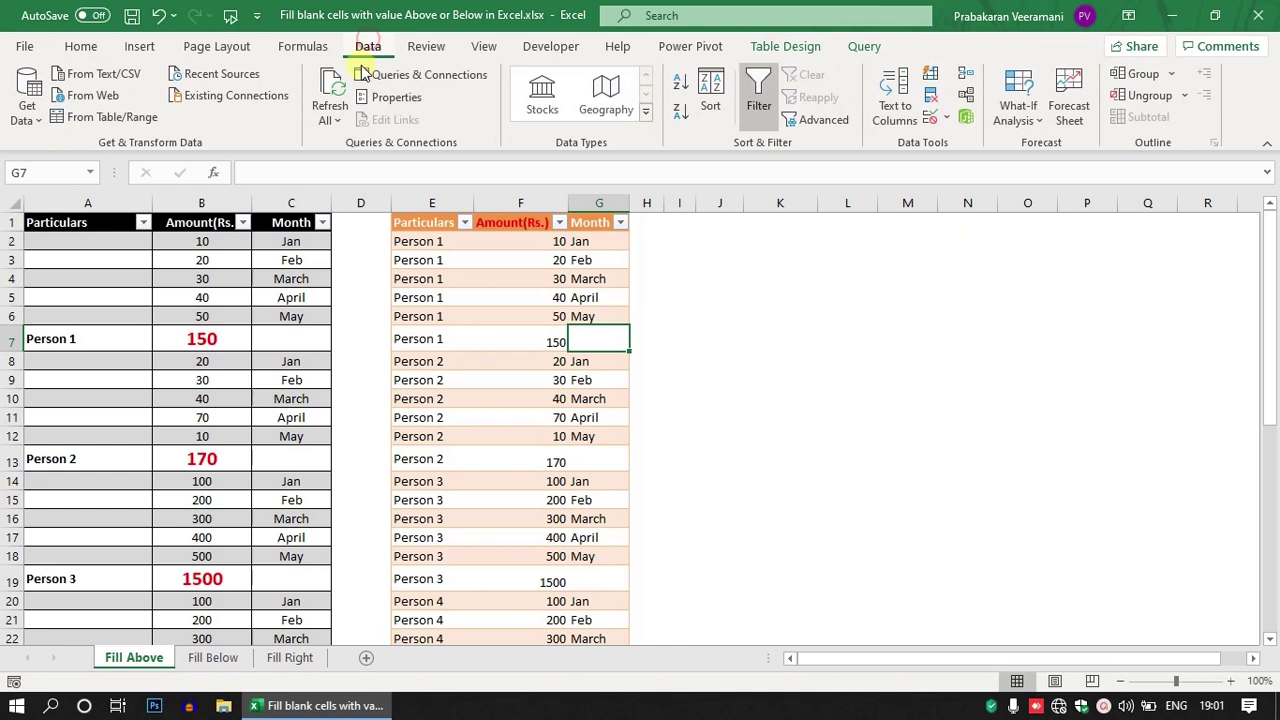
pyautogui.click(442, 75)
pyautogui.moveTo(1008, 205); pyautogui.dragTo(941, 177)
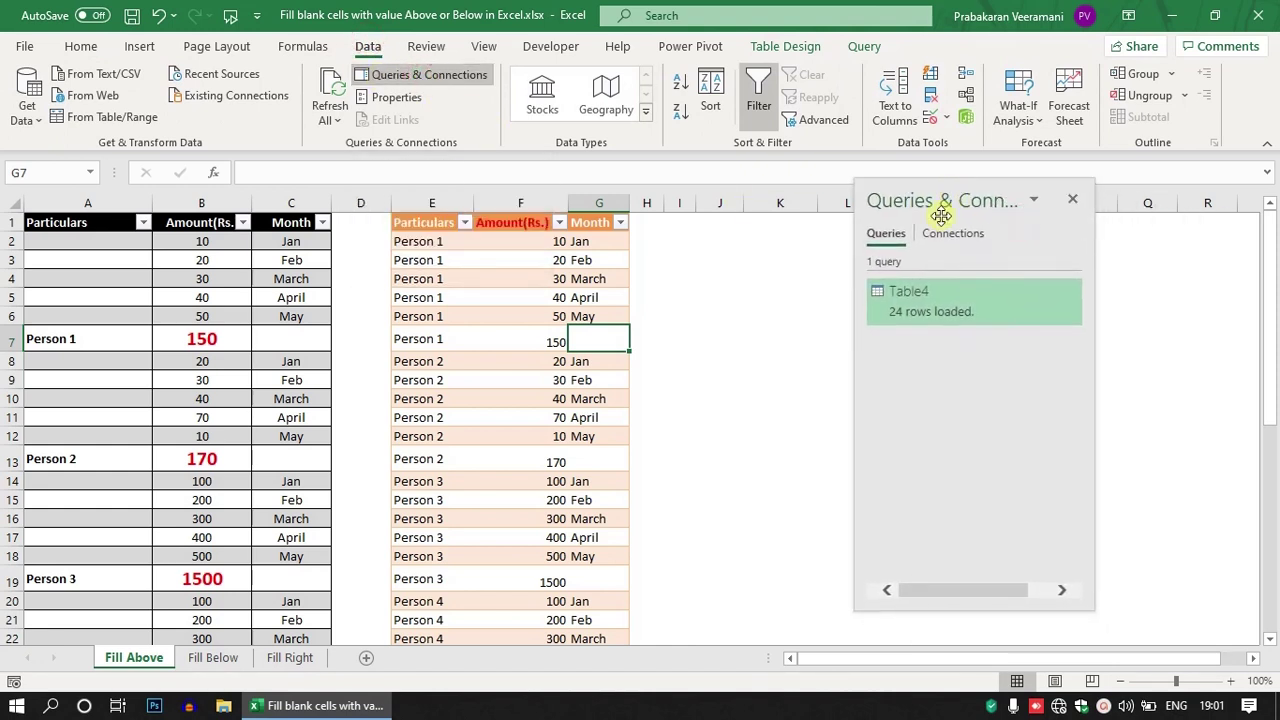
pyautogui.moveTo(969, 611); pyautogui.dragTo(943, 686)
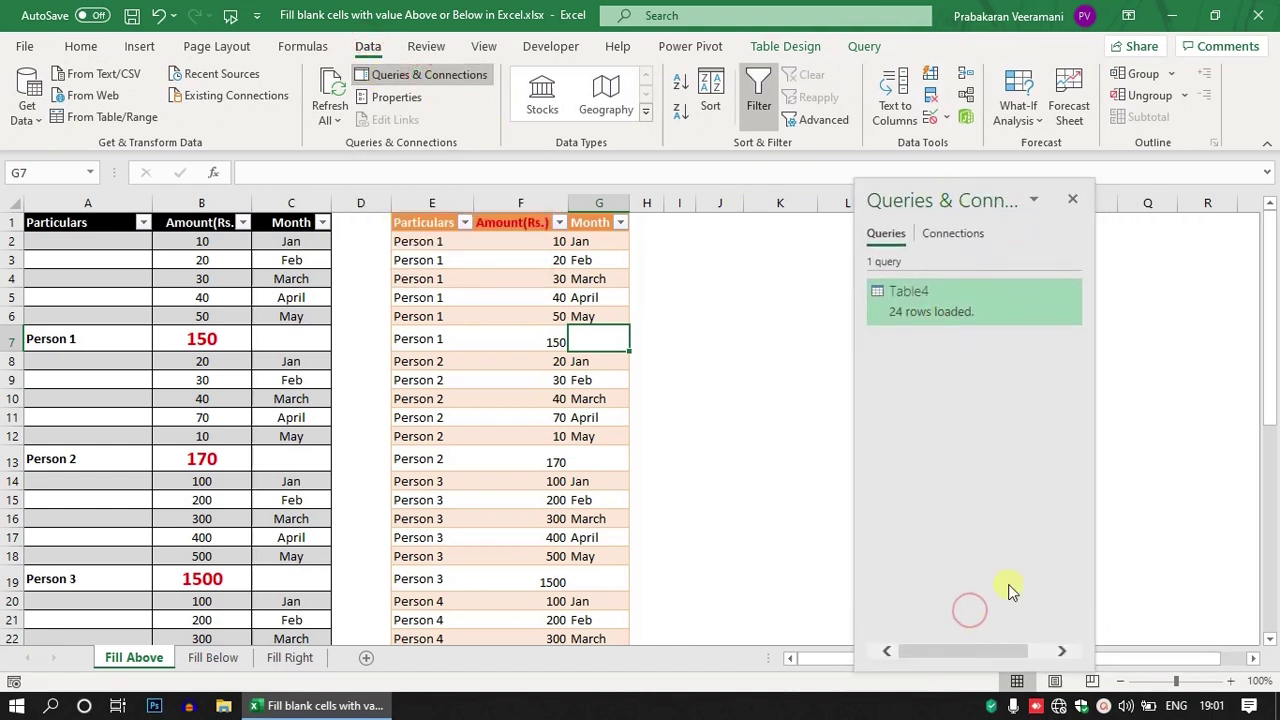
pyautogui.rightClick(958, 313)
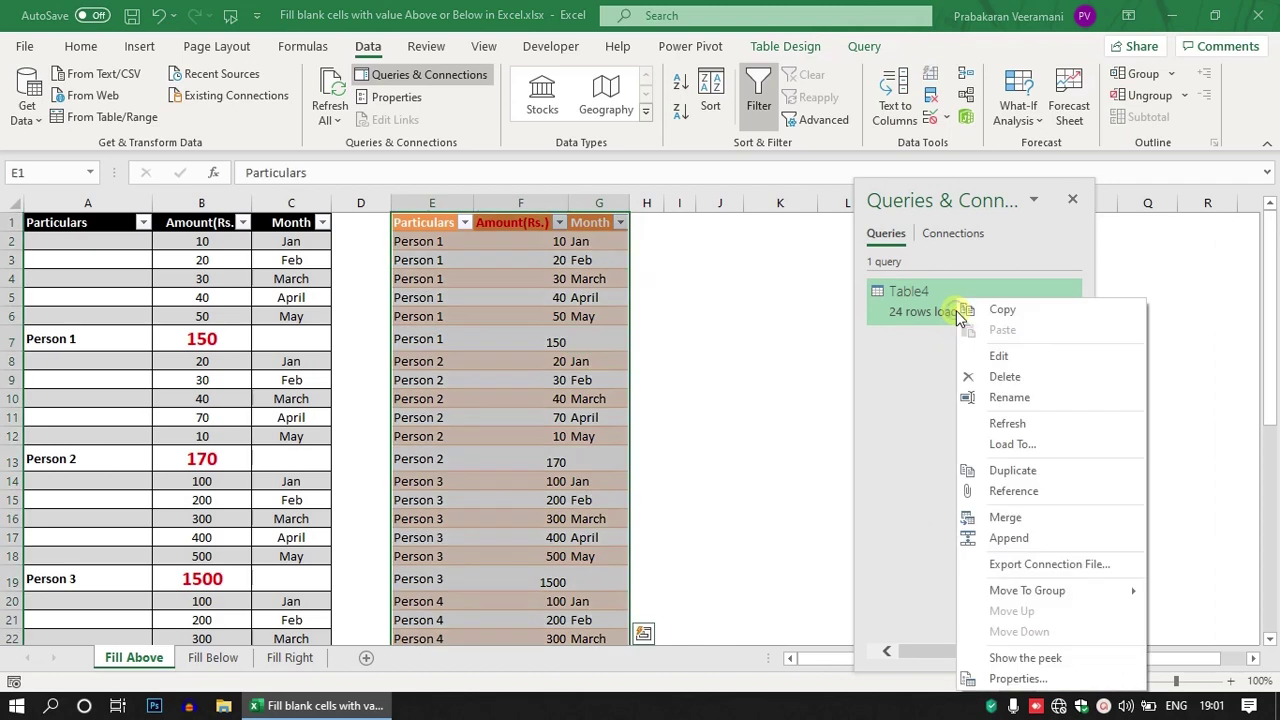
pyautogui.click(996, 356)
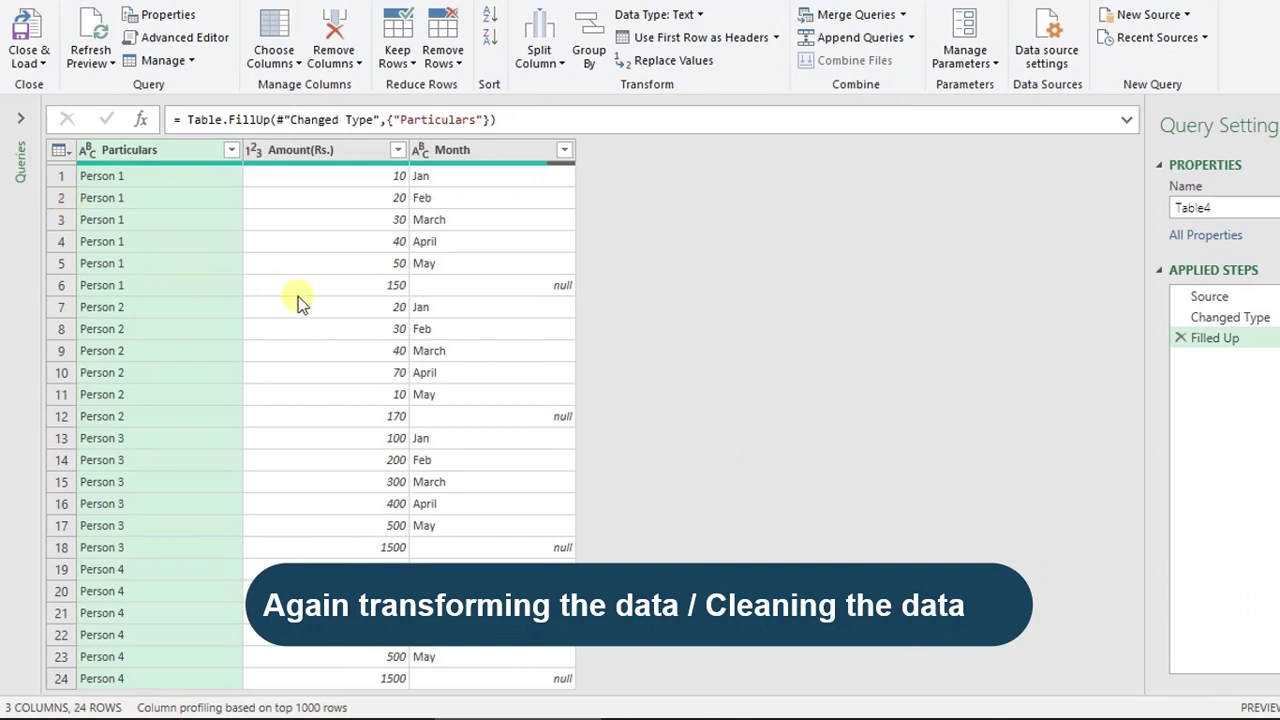
# Step: Point out the total rows (150, 170) and their null Month values in rows 6, 12 and 18
pyautogui.click(100, 287)
pyautogui.click(388, 285)
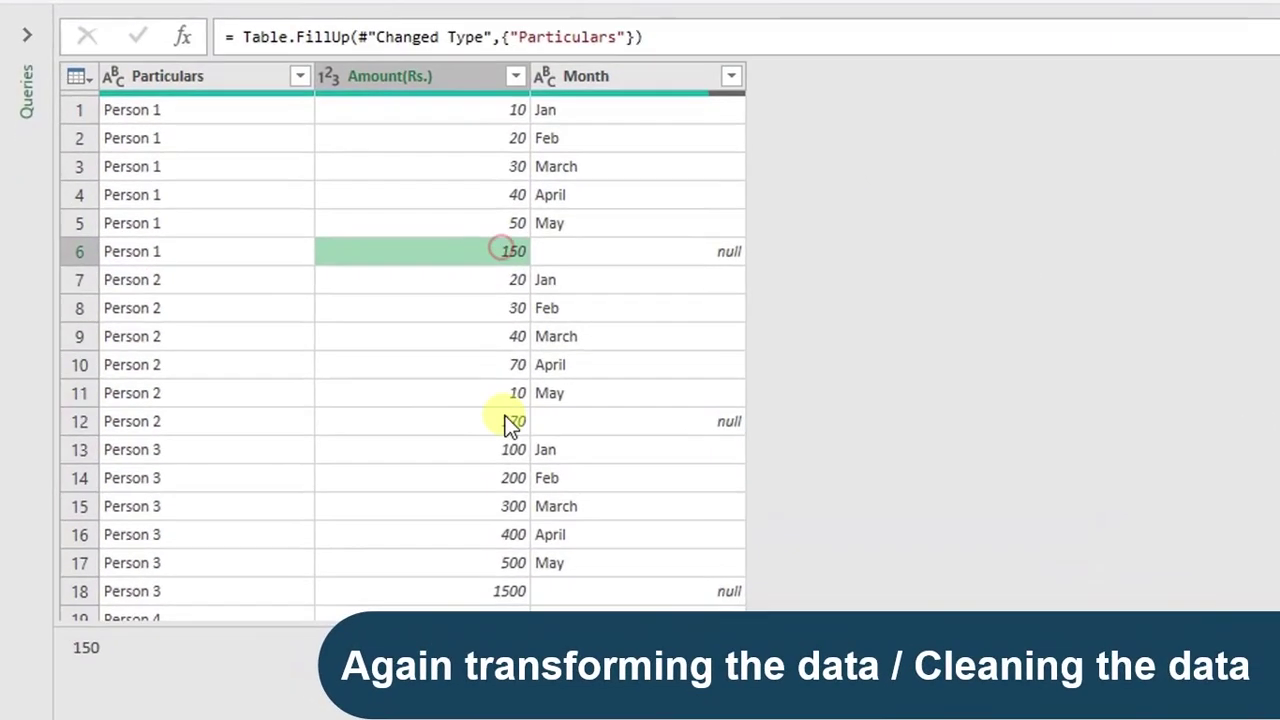
pyautogui.click(397, 417)
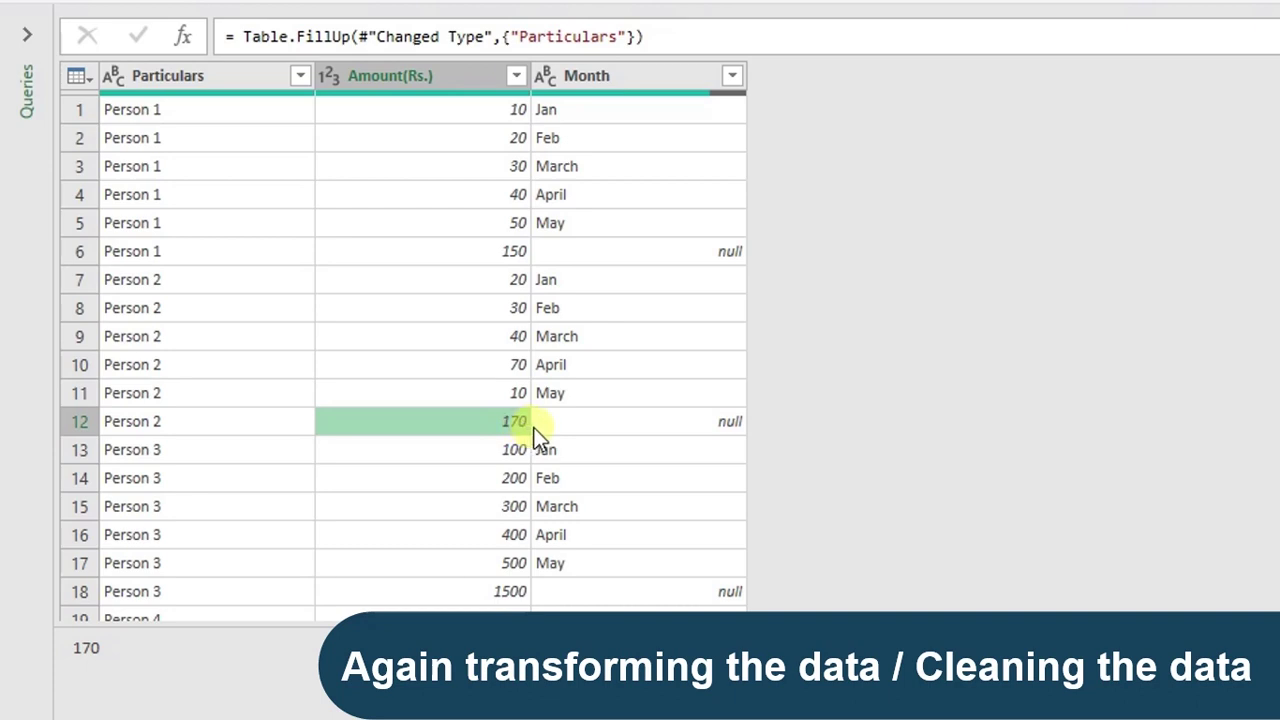
pyautogui.click(690, 258)
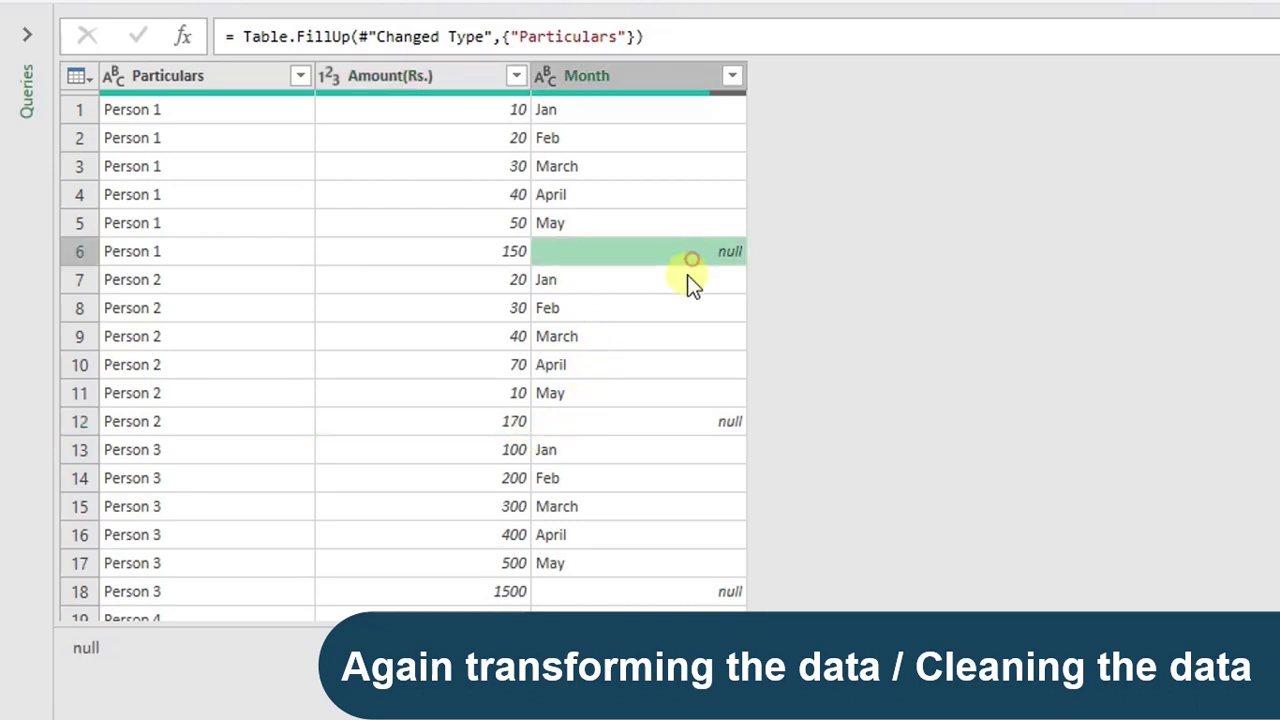
pyautogui.click(674, 424)
pyautogui.click(652, 586)
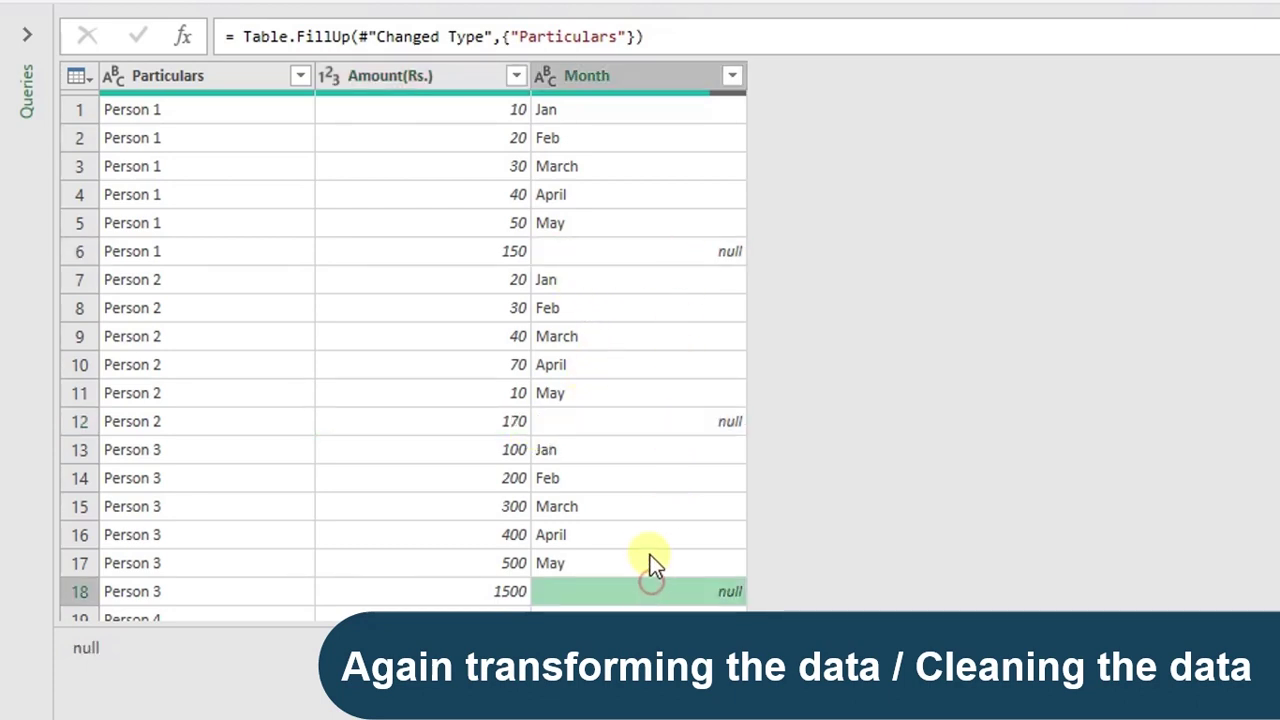
pyautogui.scroll(-2, 630, 530)
pyautogui.scroll(2, 640, 460)
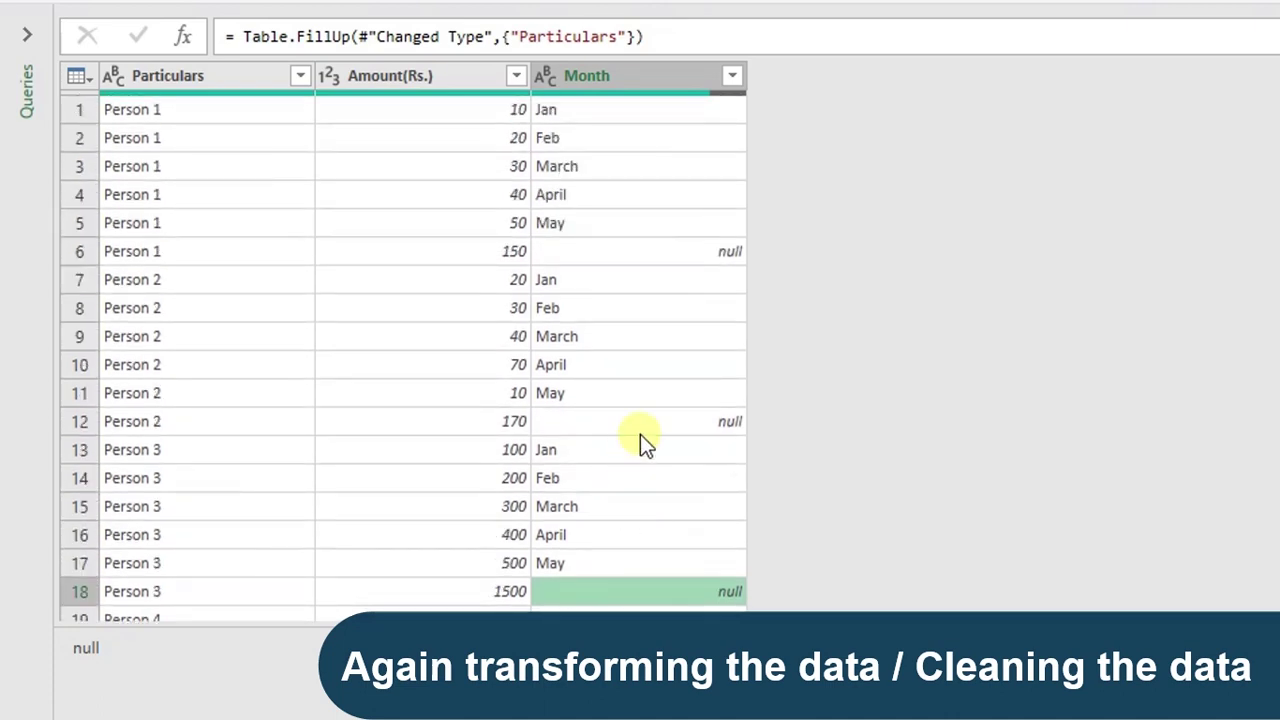
pyautogui.click(716, 257)
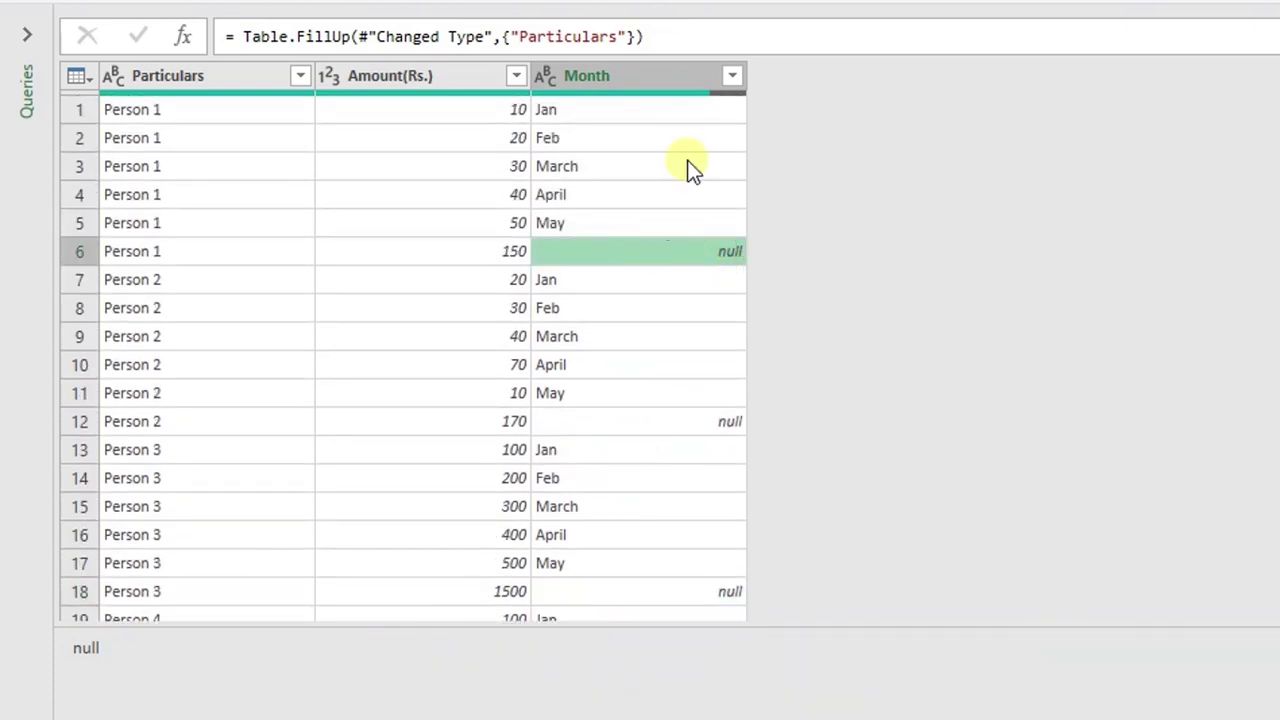
# Step: Filter the Month column to exclude (null), removing the total rows
pyautogui.click(733, 78)
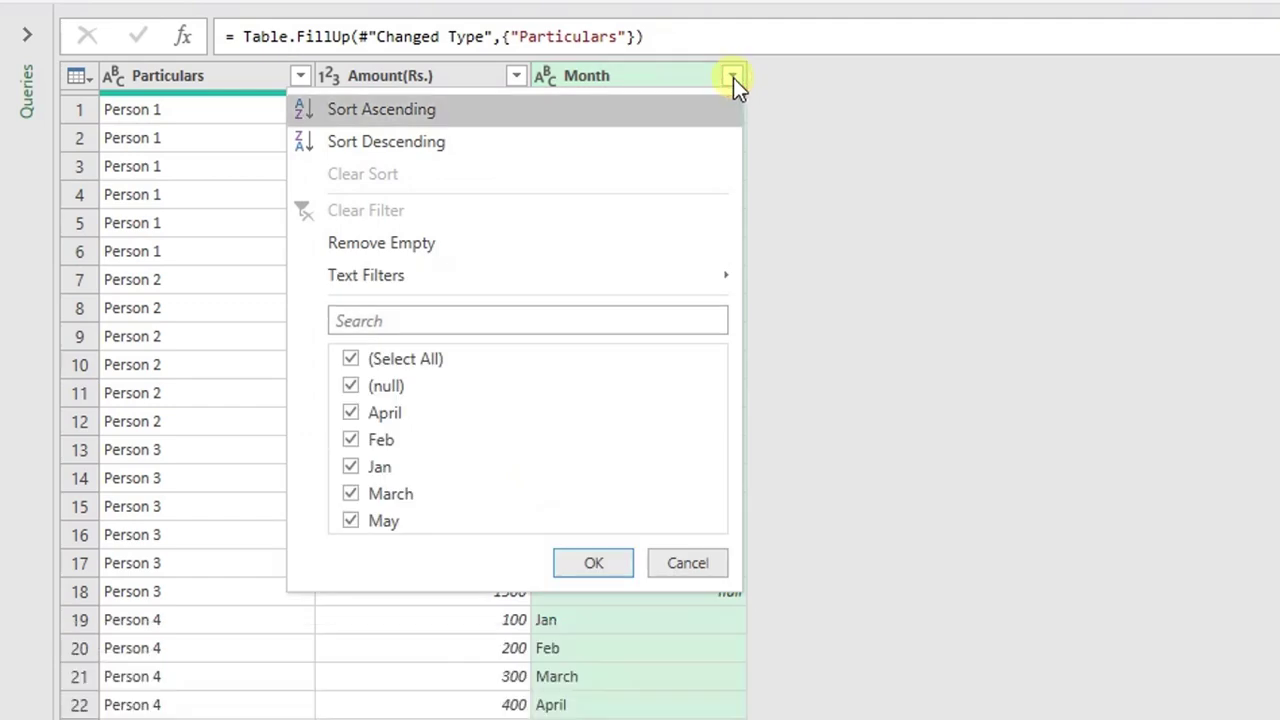
pyautogui.click(351, 386)
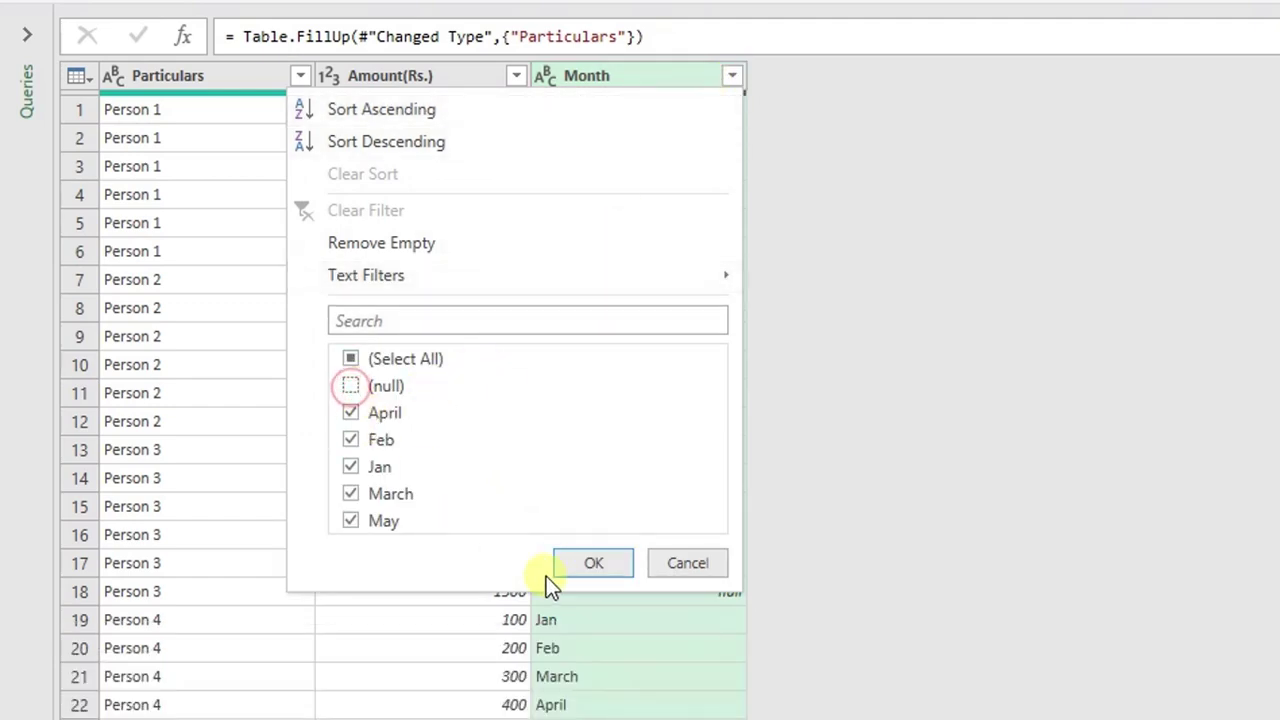
pyautogui.click(593, 563)
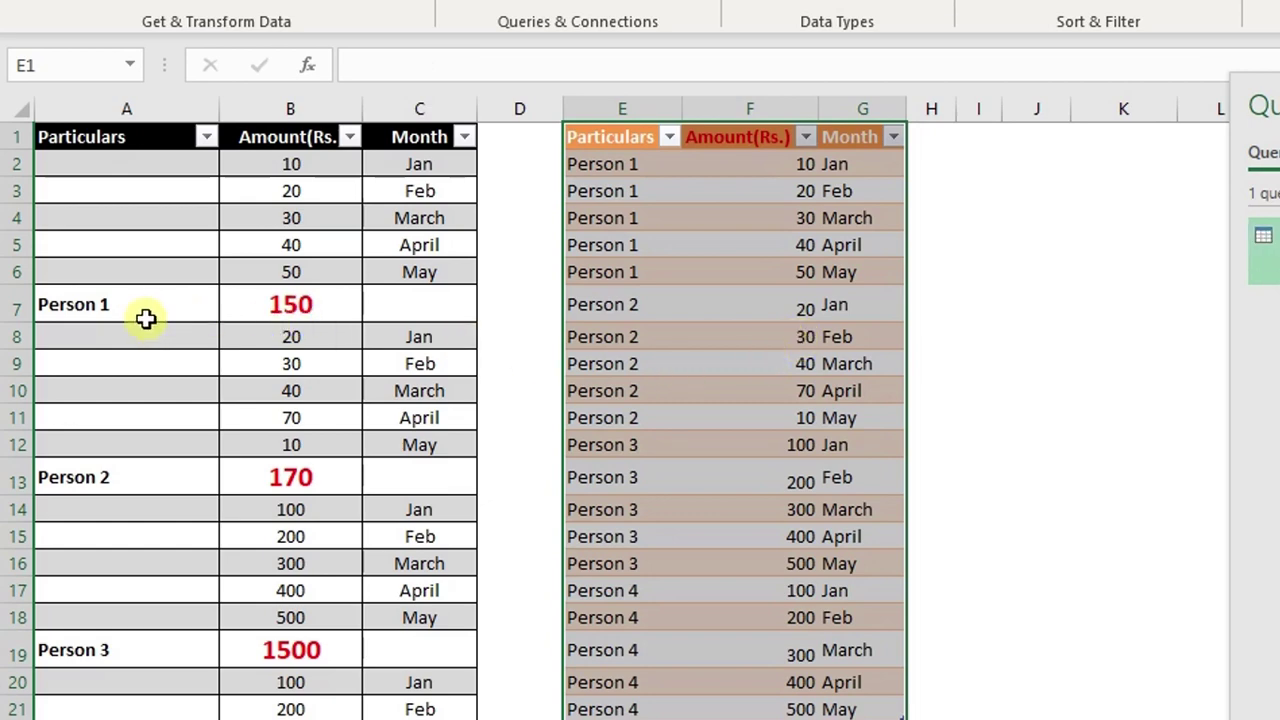
# Step: Copy the Person 1 block of monthly amounts and its total row (A2:C7)
pyautogui.moveTo(143, 318); pyautogui.dragTo(416, 311)
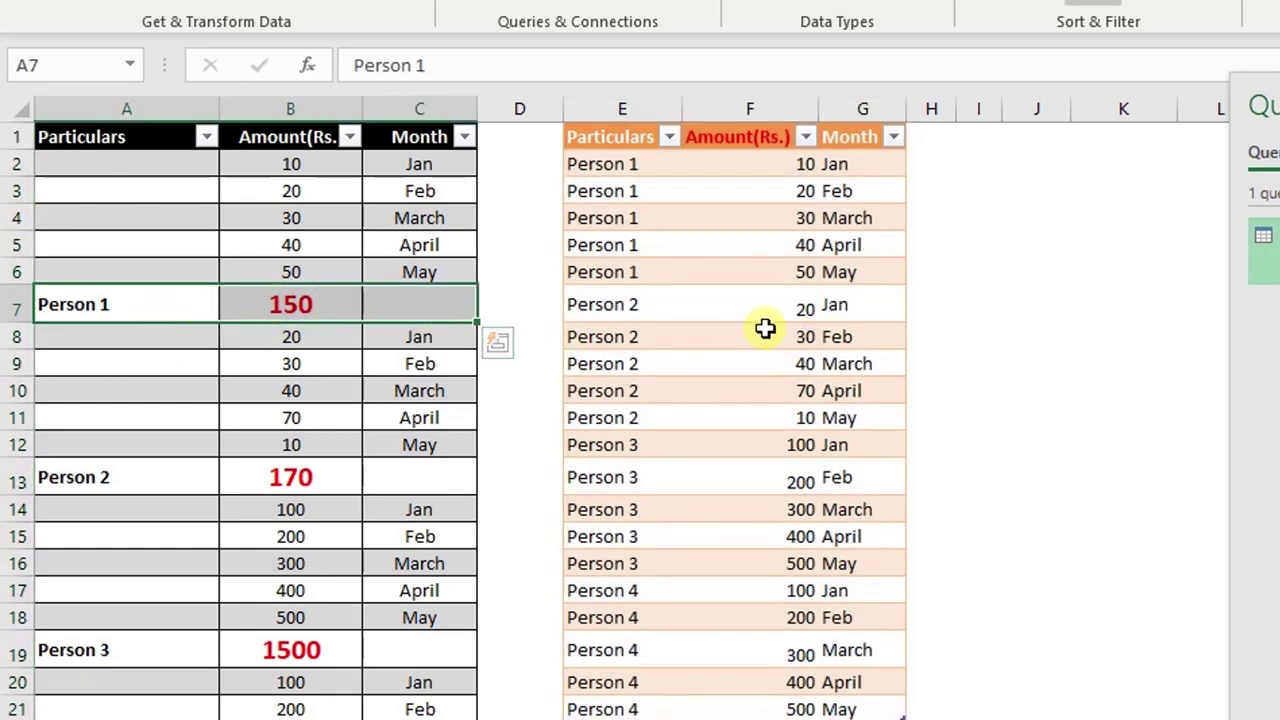
pyautogui.scroll(-1, 809, 348)
pyautogui.scroll(-1, 809, 348)
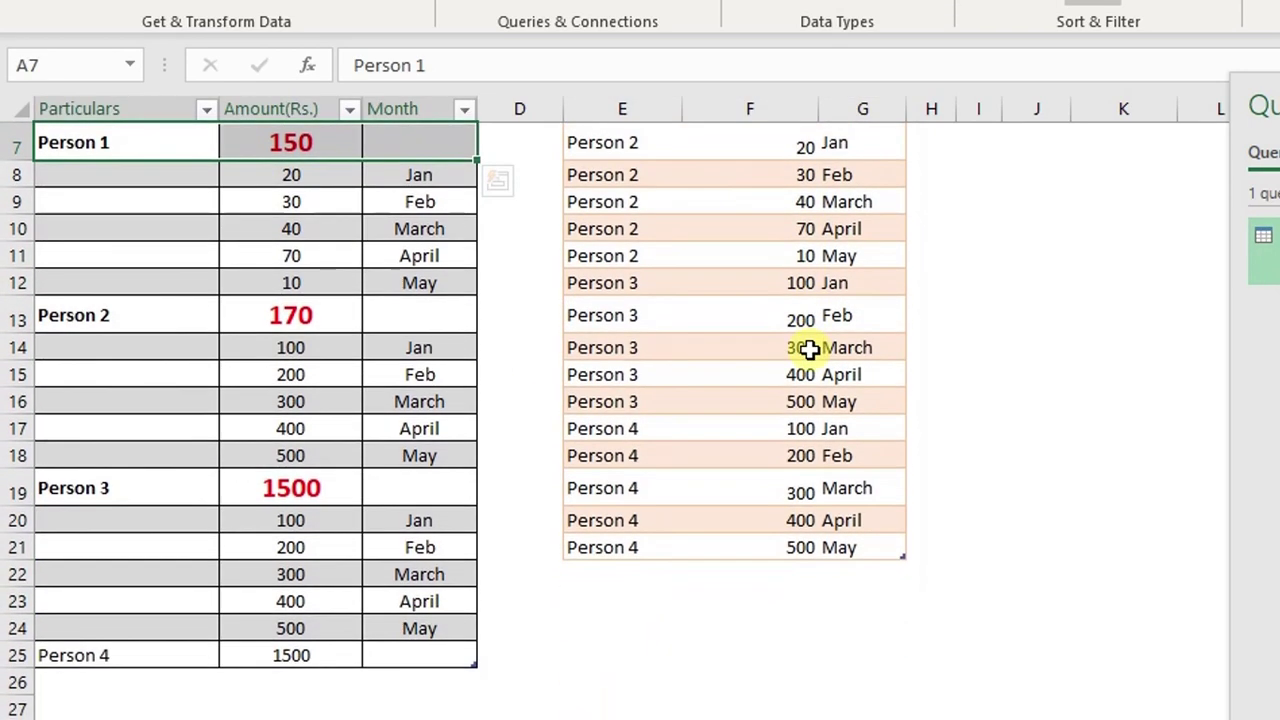
pyautogui.scroll(-2, 785, 434)
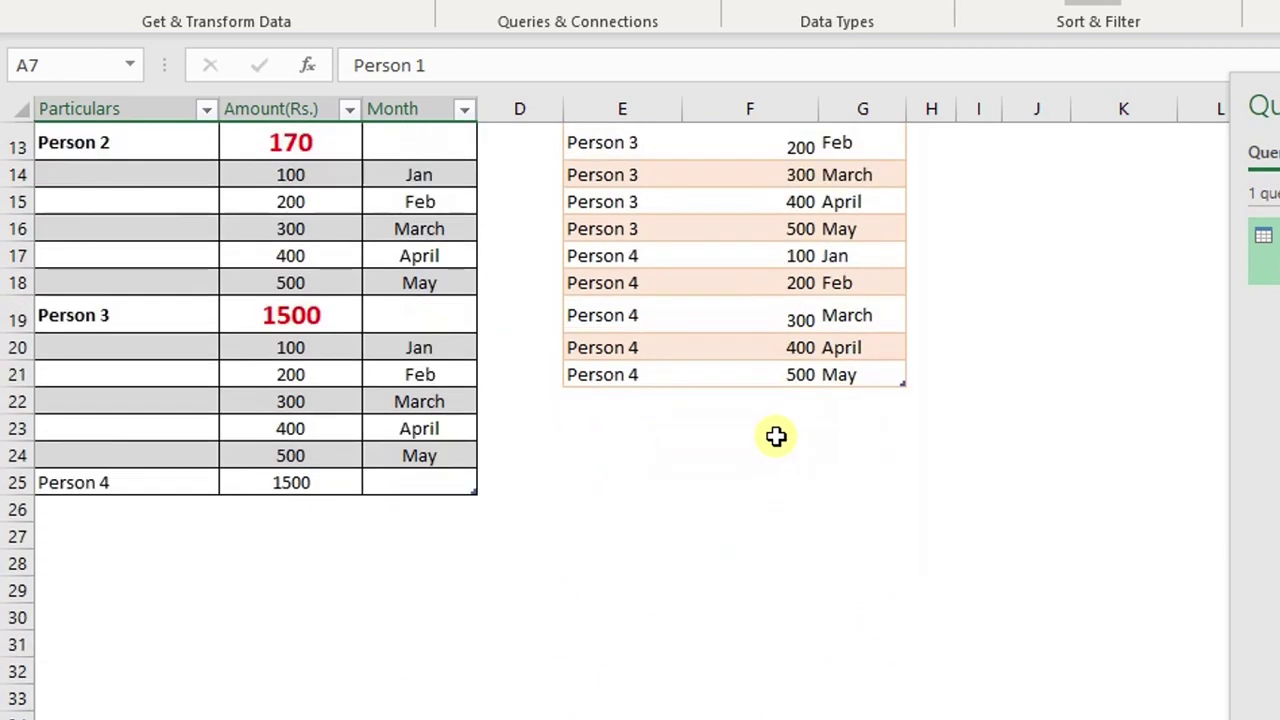
pyautogui.scroll(2, 163, 303)
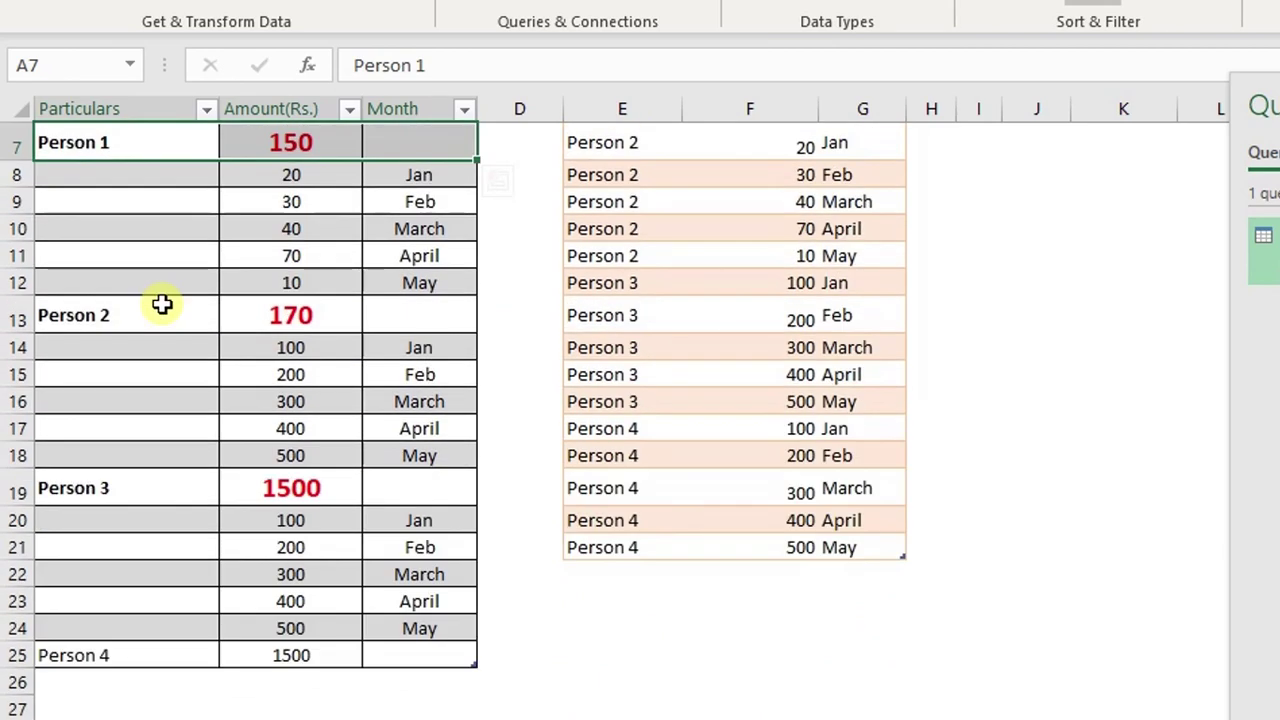
pyautogui.click(184, 315)
pyautogui.moveTo(184, 315); pyautogui.dragTo(431, 451)
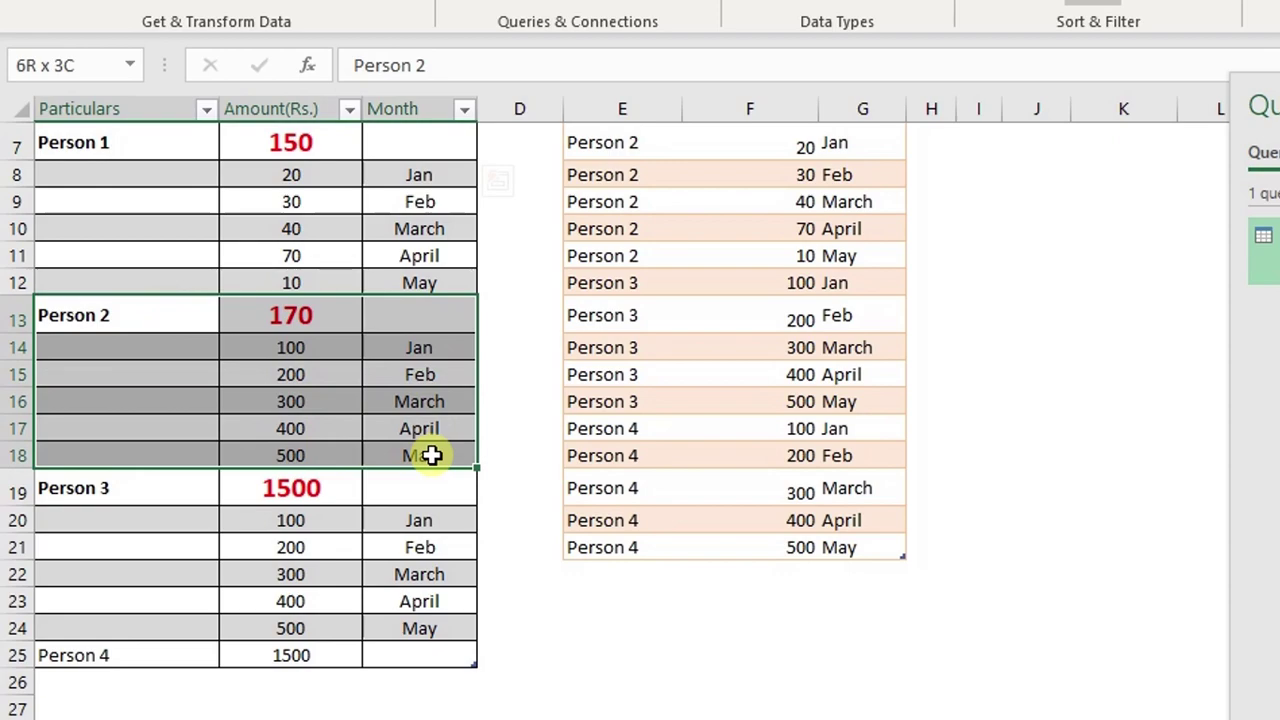
pyautogui.scroll(2, 399, 430)
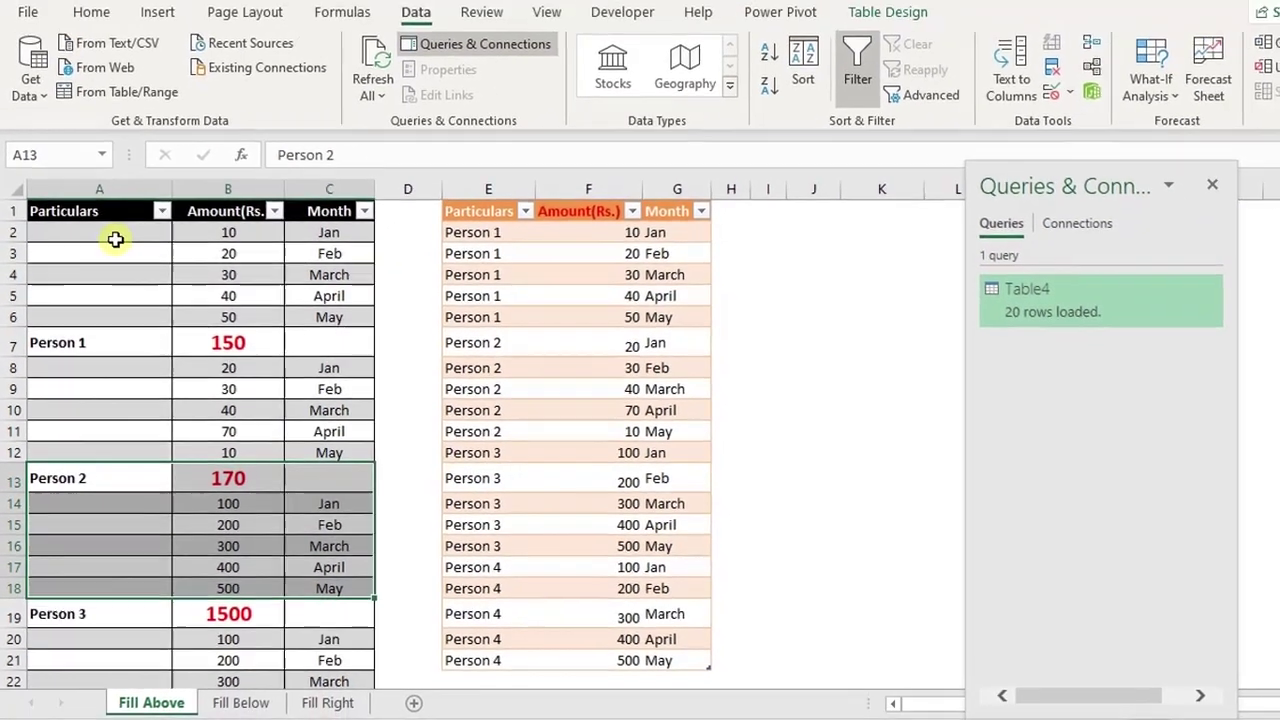
pyautogui.moveTo(139, 170); pyautogui.dragTo(452, 292)
pyautogui.hotkey('ctrl', 'c')
pyautogui.scroll(-6, 300, 366)
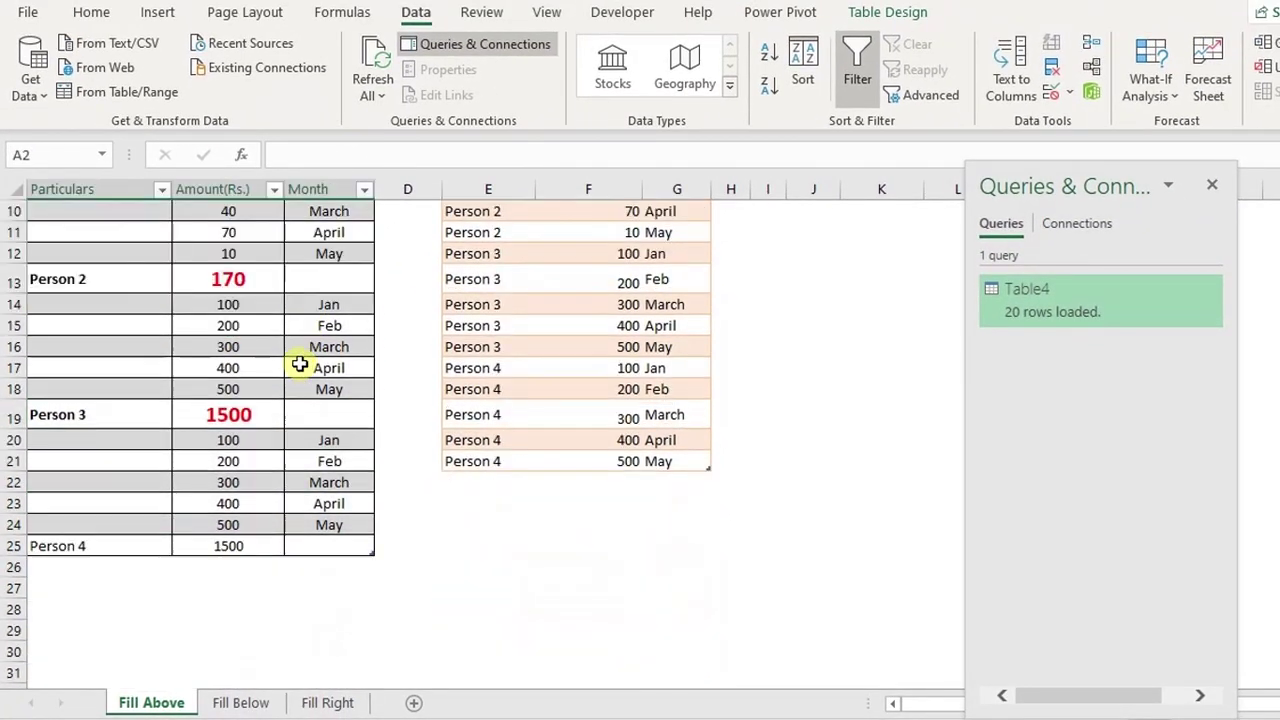
# Step: Paste the copied block at A26 and rename A31 to Person 5
pyautogui.scroll(-1, 290, 362)
pyautogui.click(66, 300)
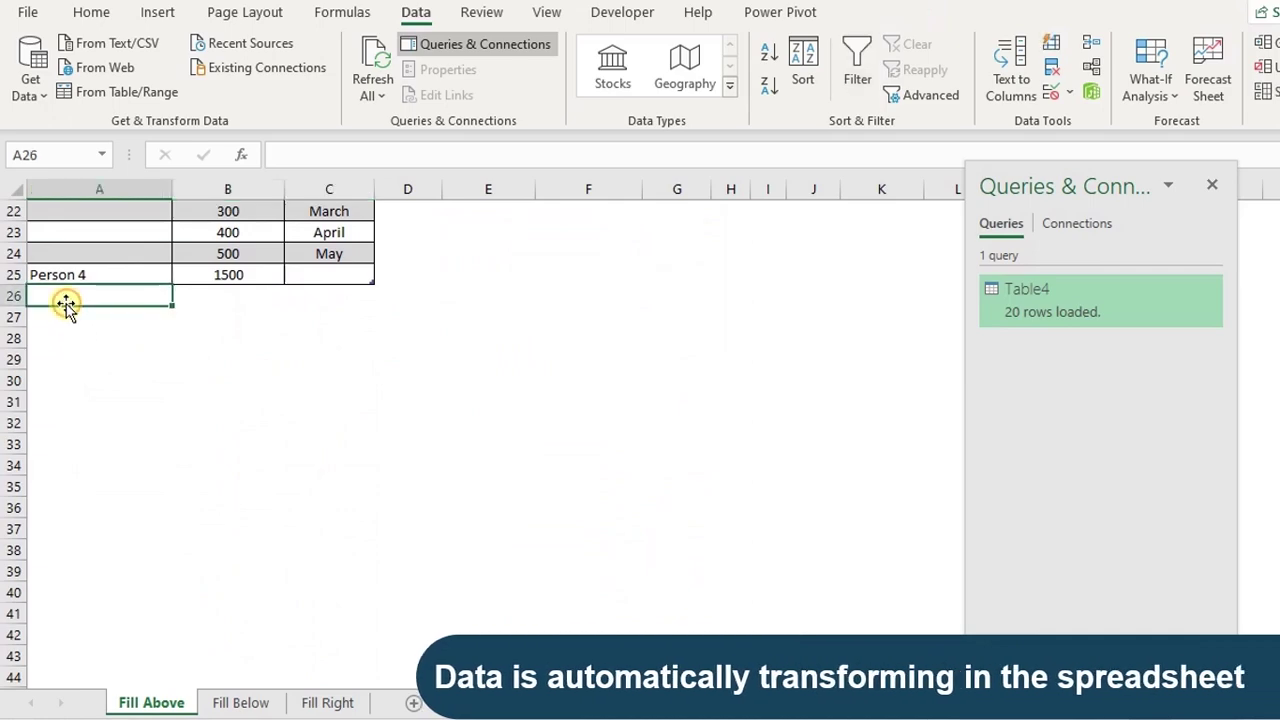
pyautogui.hotkey('ctrl', 'v')
pyautogui.click(77, 397)
pyautogui.press('F2')
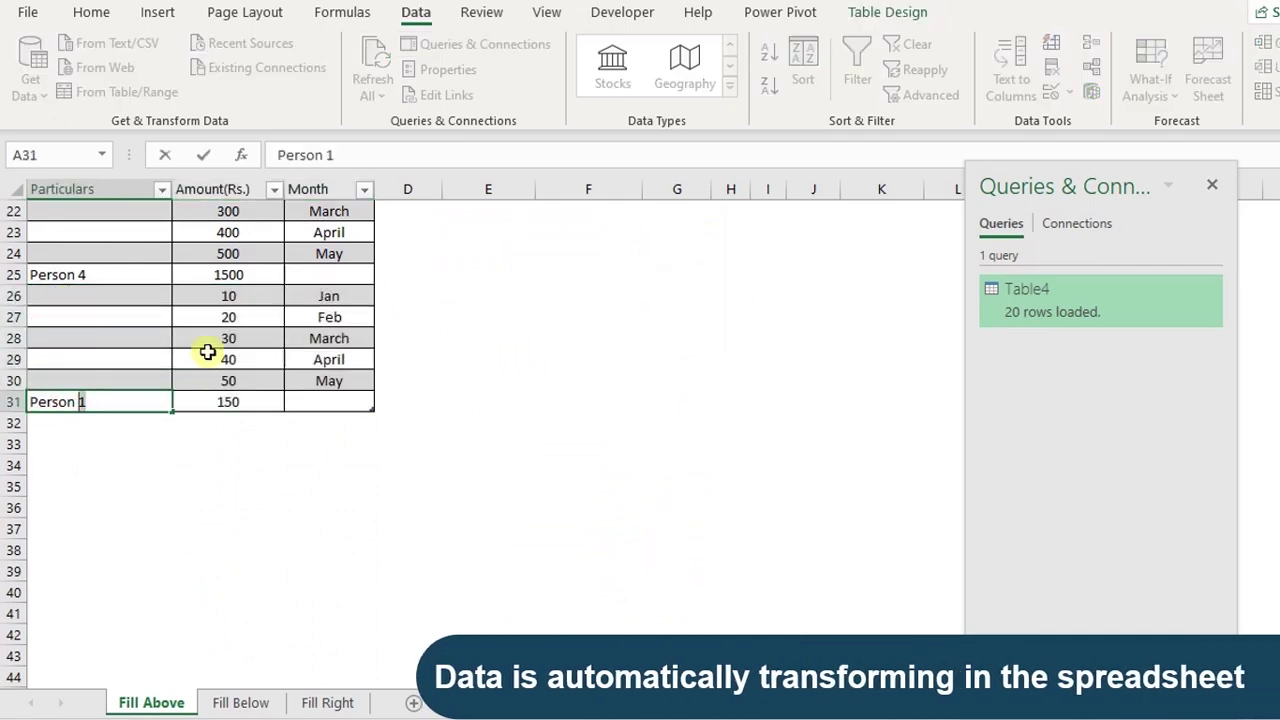
pyautogui.press('BackSpace')
pyautogui.write('5')
pyautogui.press('Tab')
# Step: Refresh the Table4 query from the Queries & Connections pane
pyautogui.scroll(7, 497, 491)
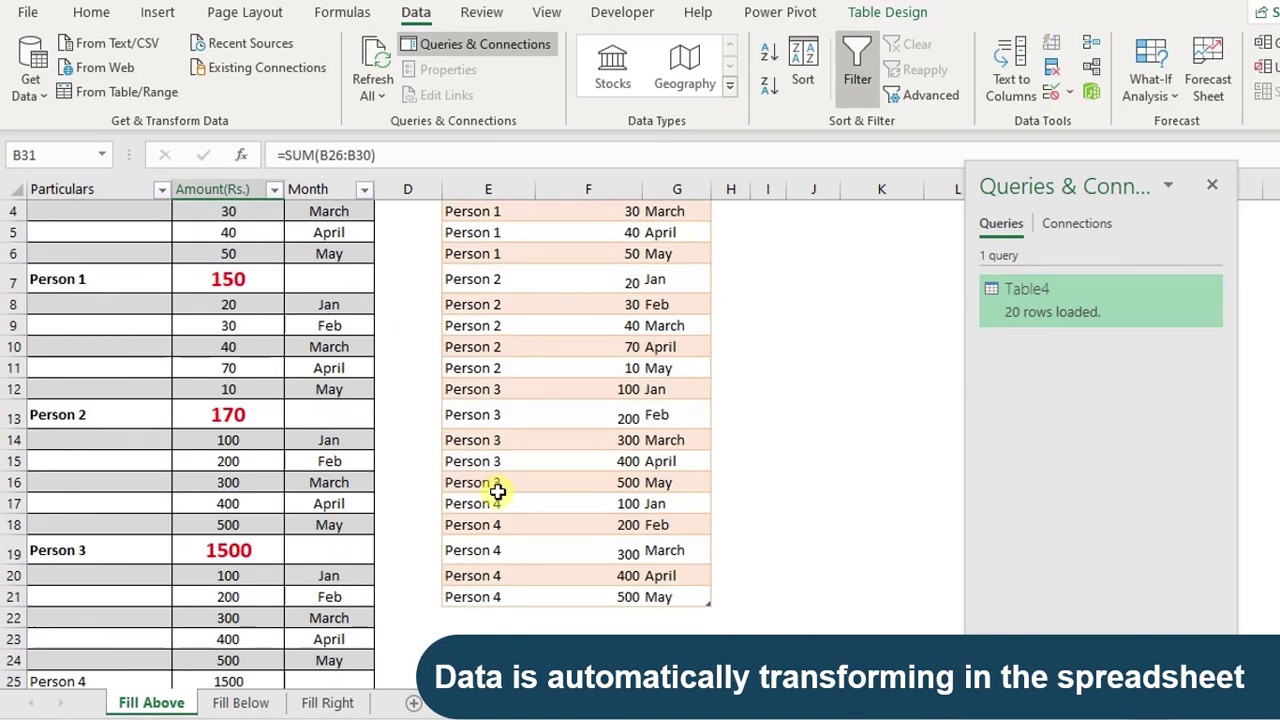
pyautogui.rightClick(587, 338)
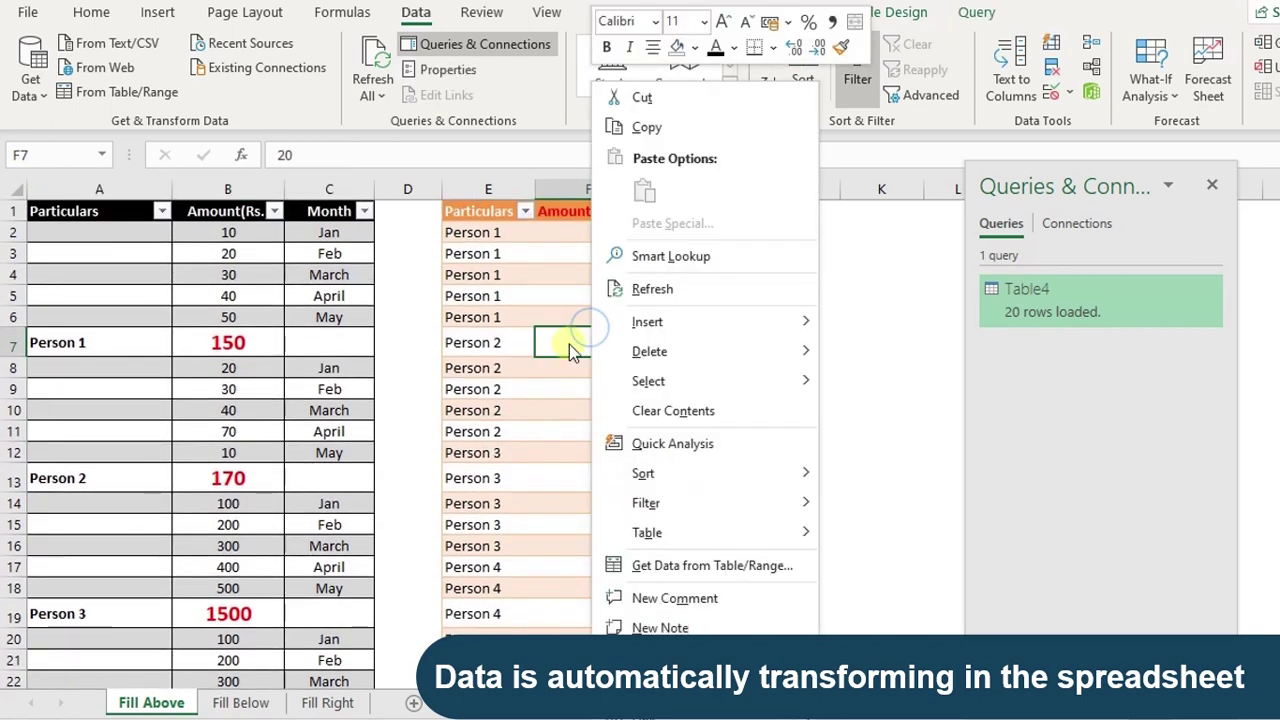
pyautogui.press('r')
pyautogui.scroll(-4, 566, 346)
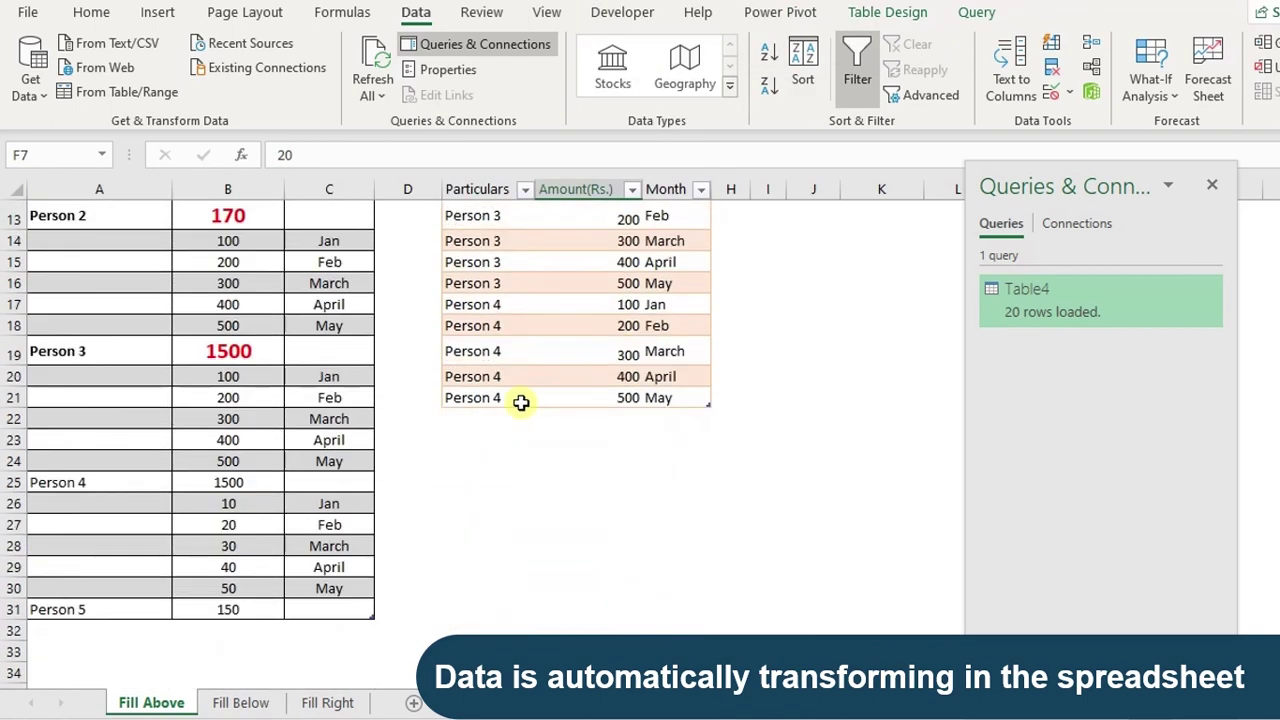
pyautogui.rightClick(552, 325)
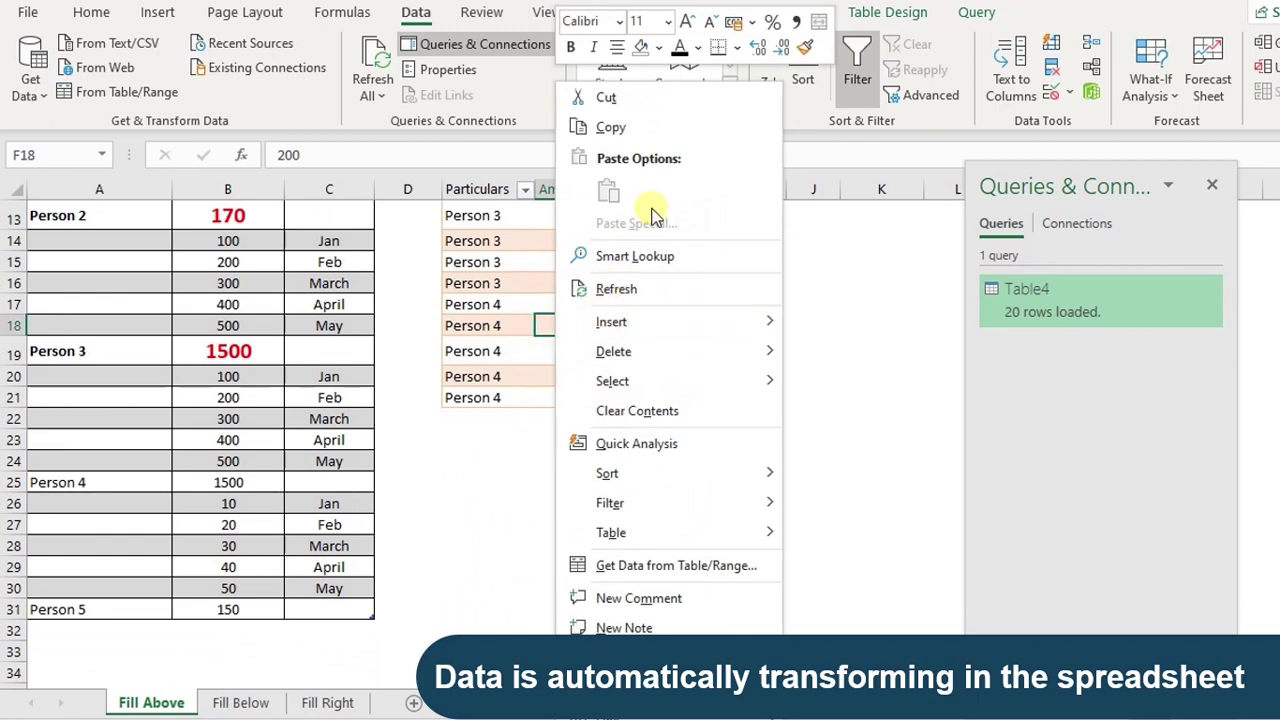
pyautogui.click(1033, 307)
pyautogui.rightClick(1033, 307)
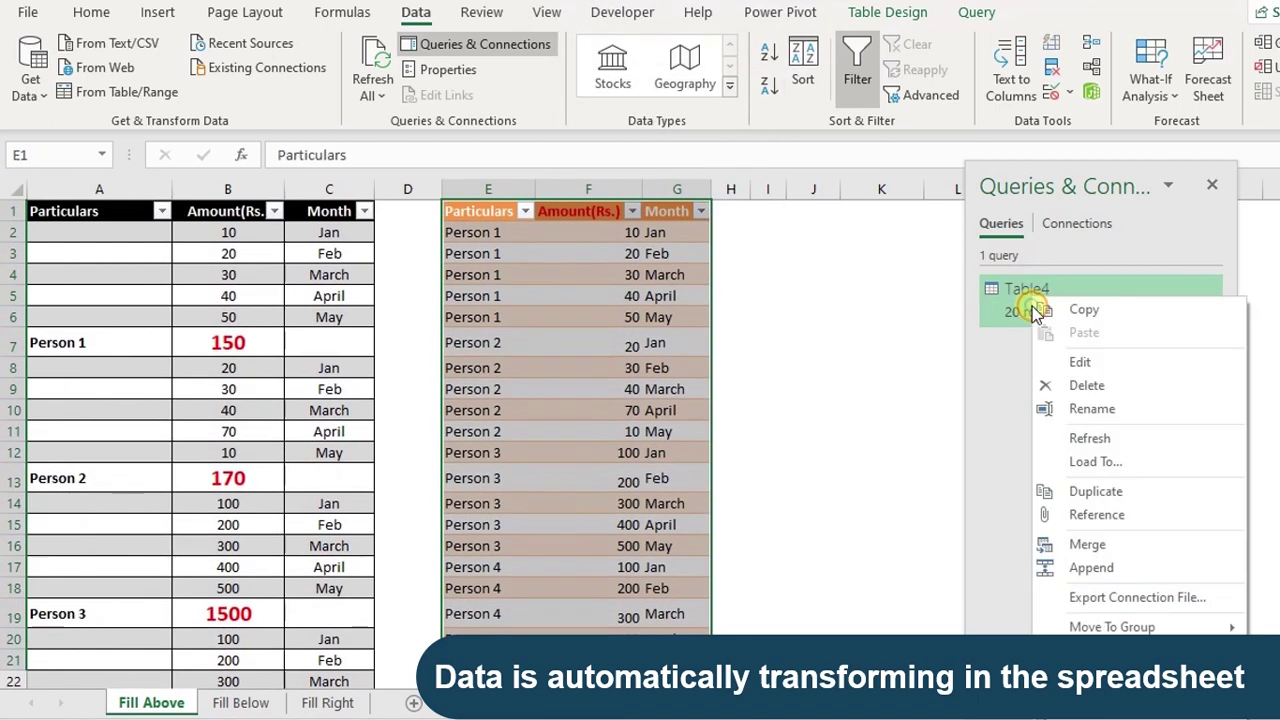
pyautogui.click(1094, 438)
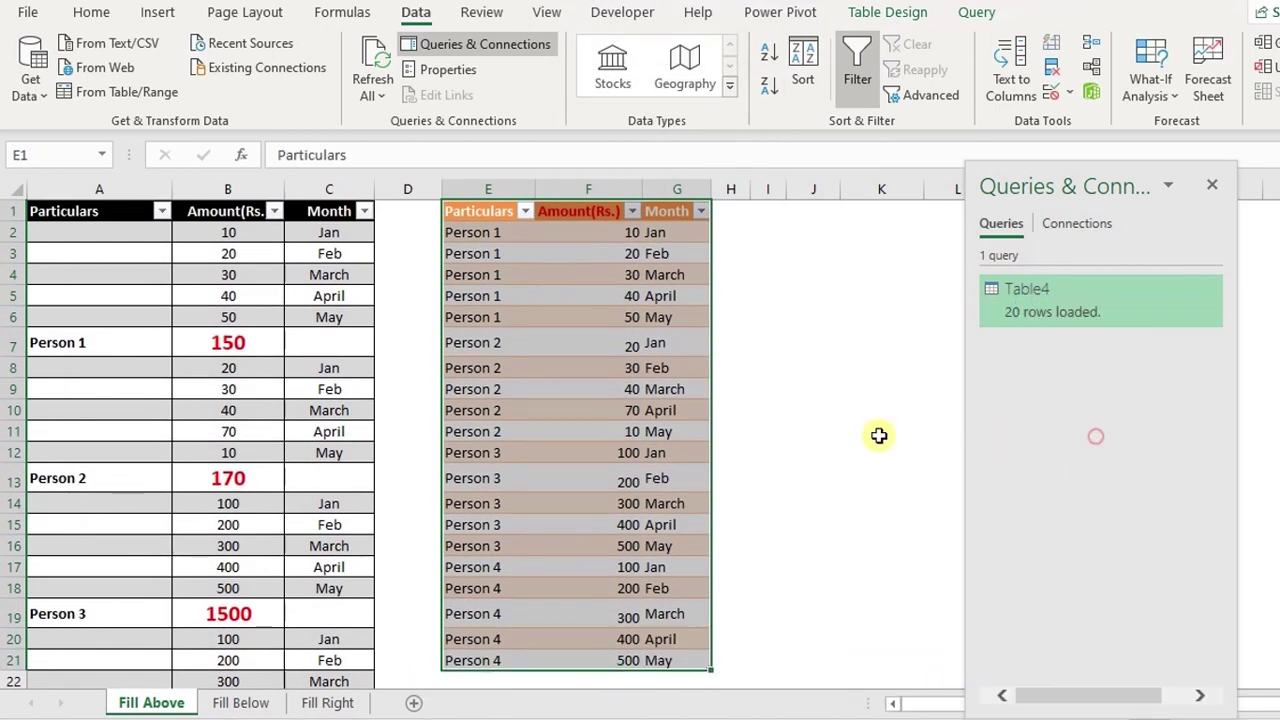
# Step: Check the Person 5 total formula and the last loaded Person 5 output row
pyautogui.scroll(-1, 640, 425)
pyautogui.scroll(-4, 640, 425)
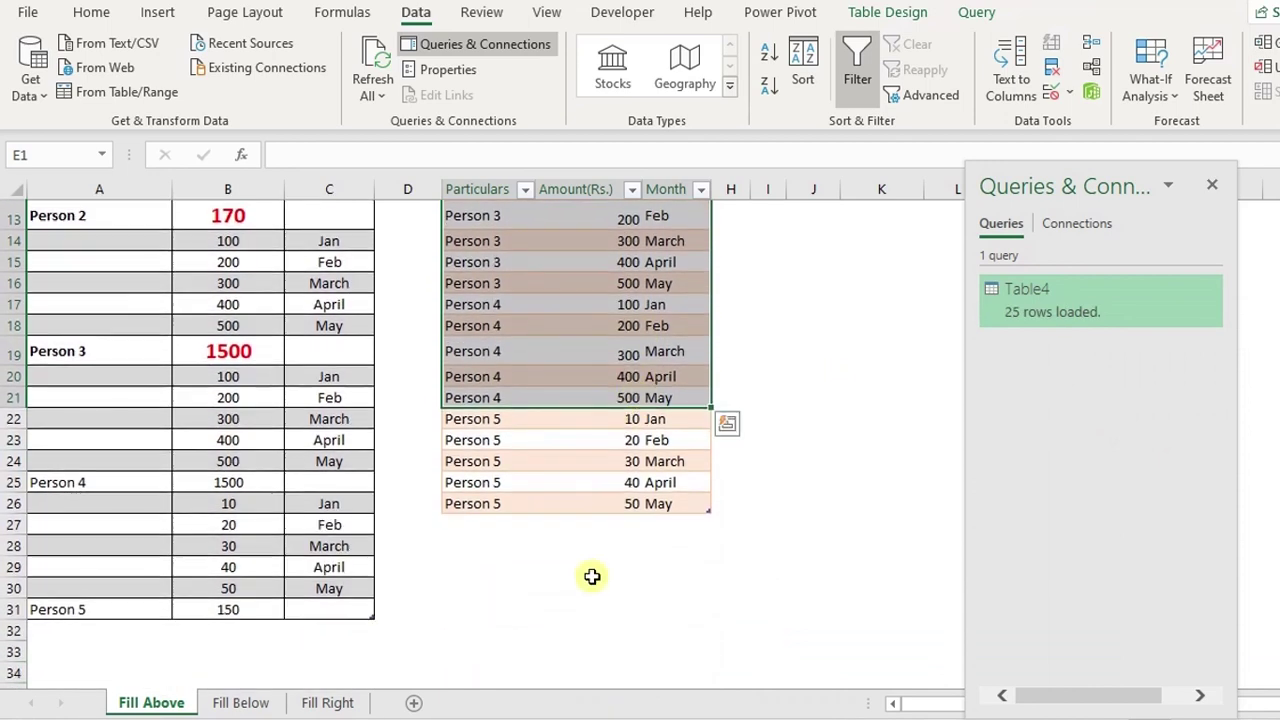
pyautogui.click(596, 570)
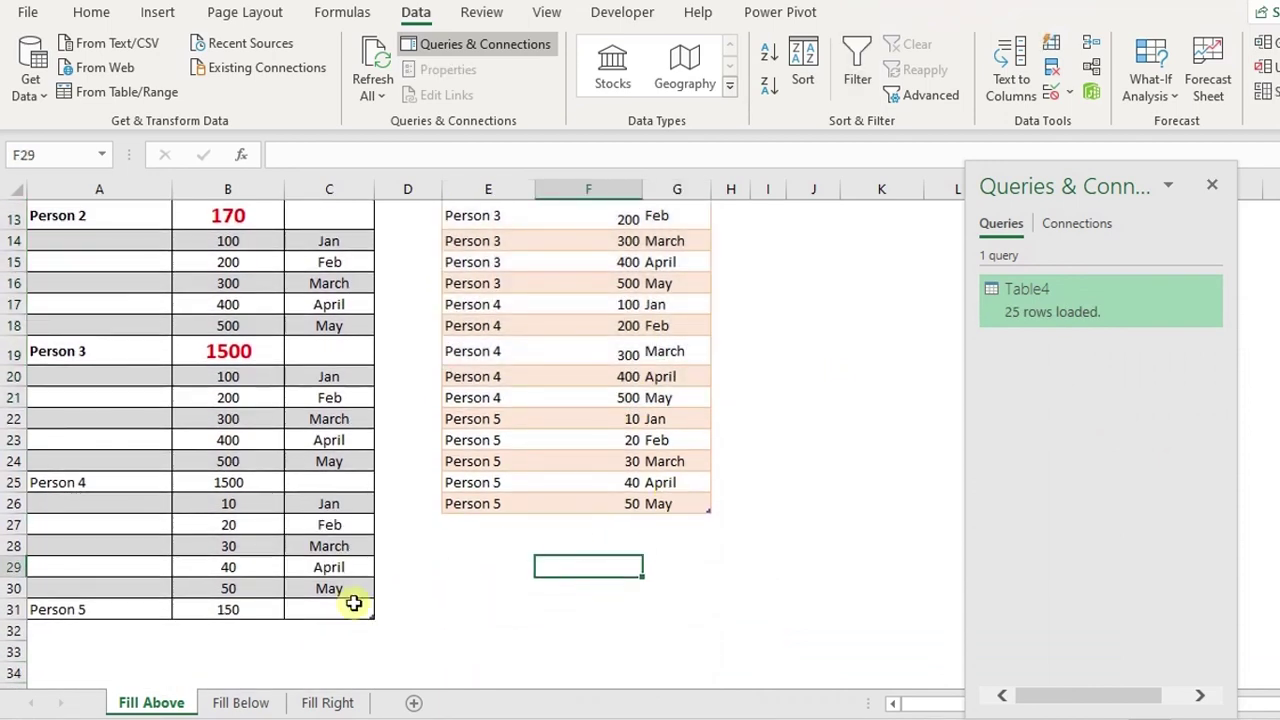
pyautogui.click(258, 612)
pyautogui.click(609, 502)
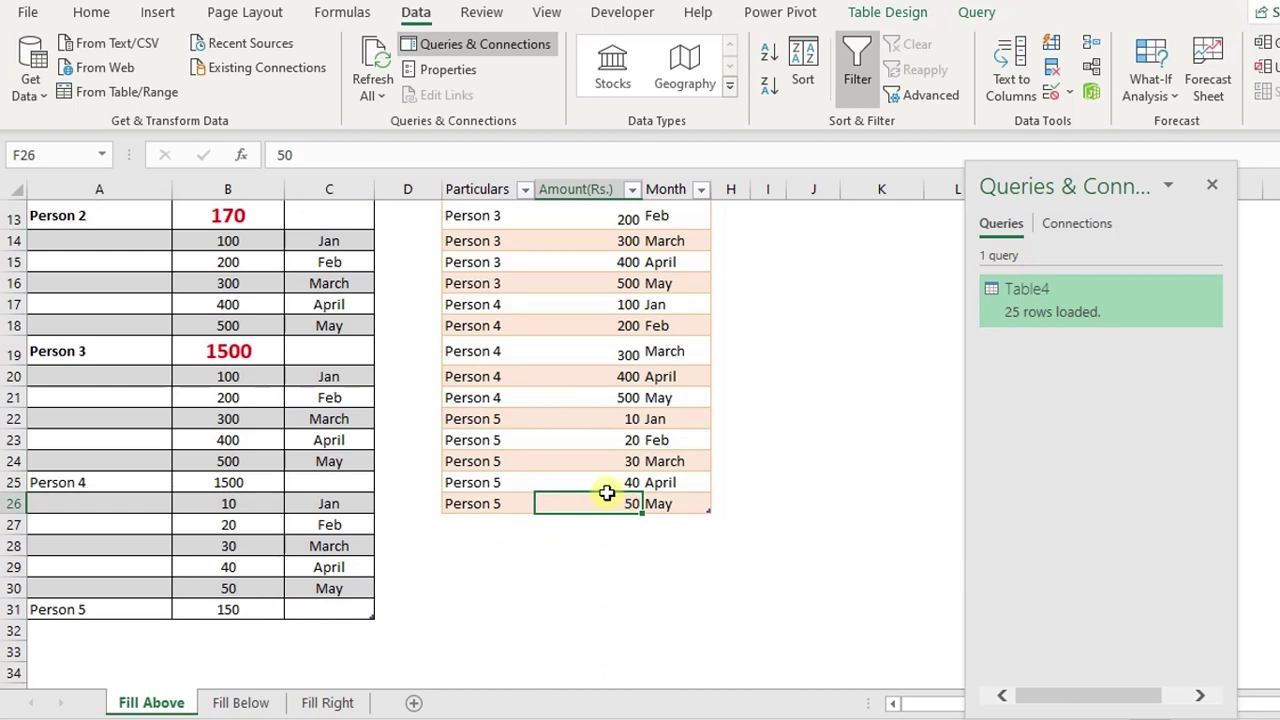
pyautogui.scroll(3, 607, 495)
# Step: Edit Table4 in Power Query Editor and review its 25 rows, including Person 5
pyautogui.rightClick(1005, 300)
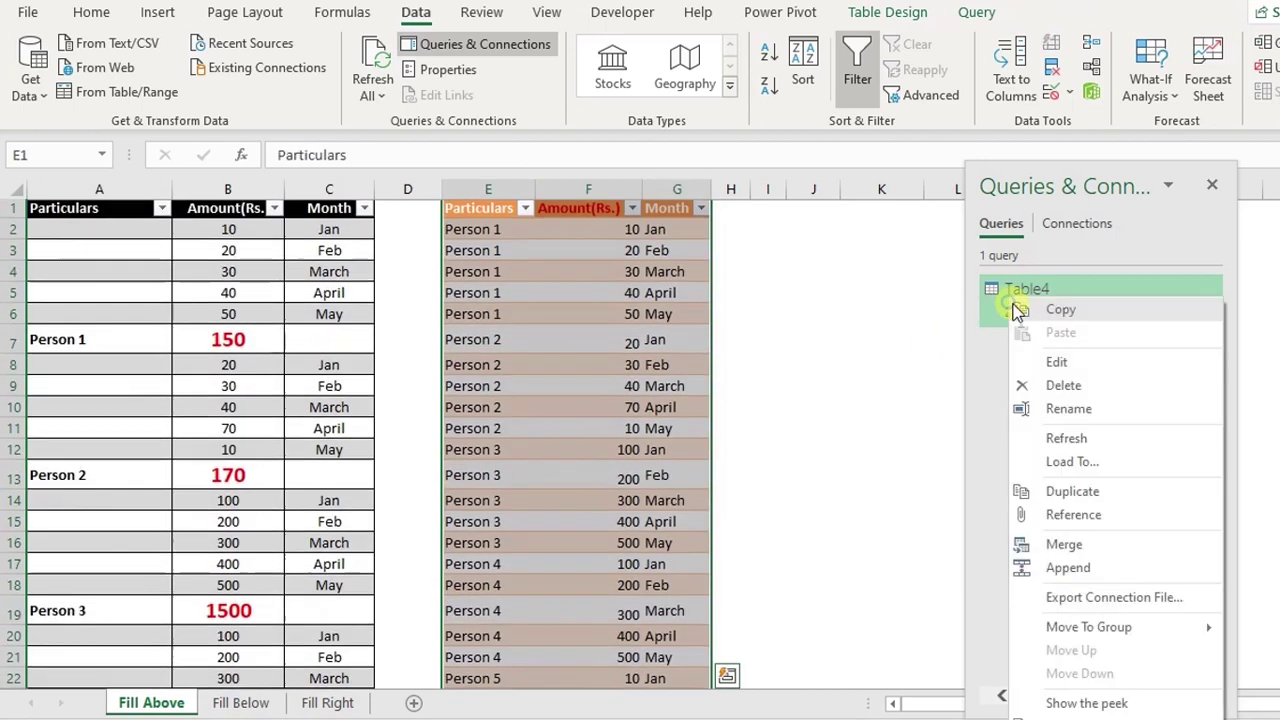
pyautogui.click(1052, 364)
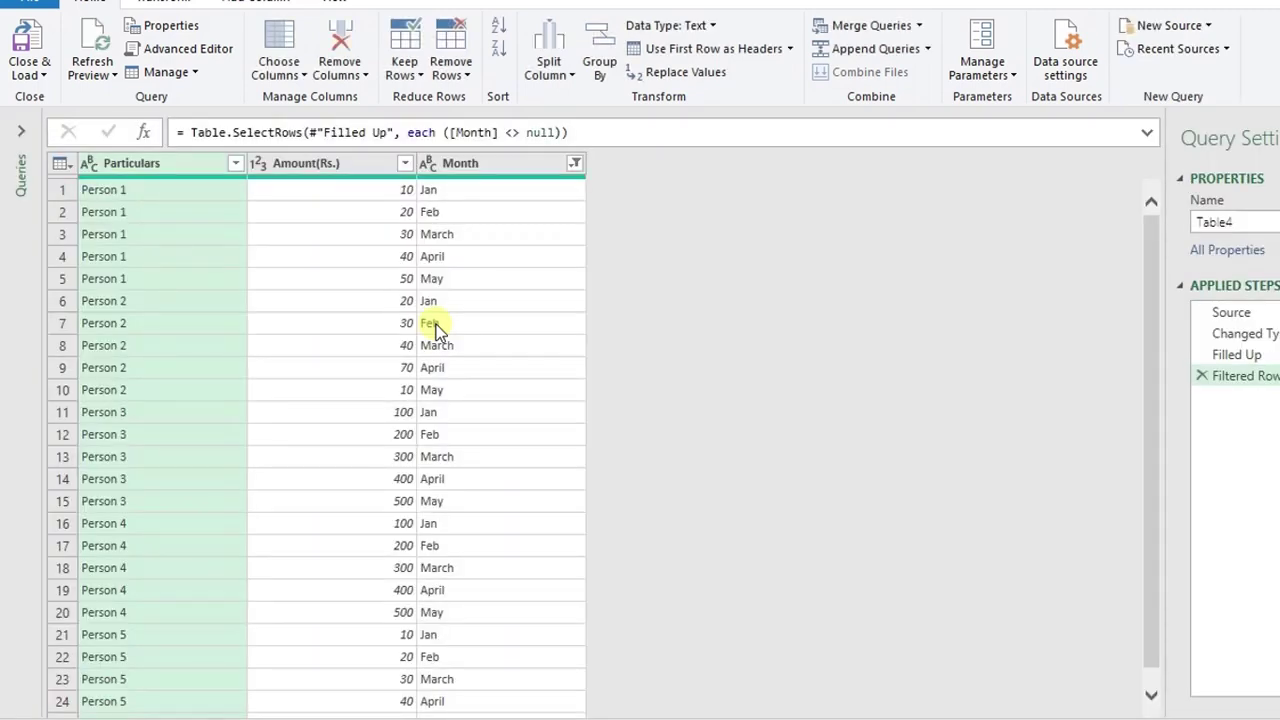
pyautogui.scroll(-1, 410, 312)
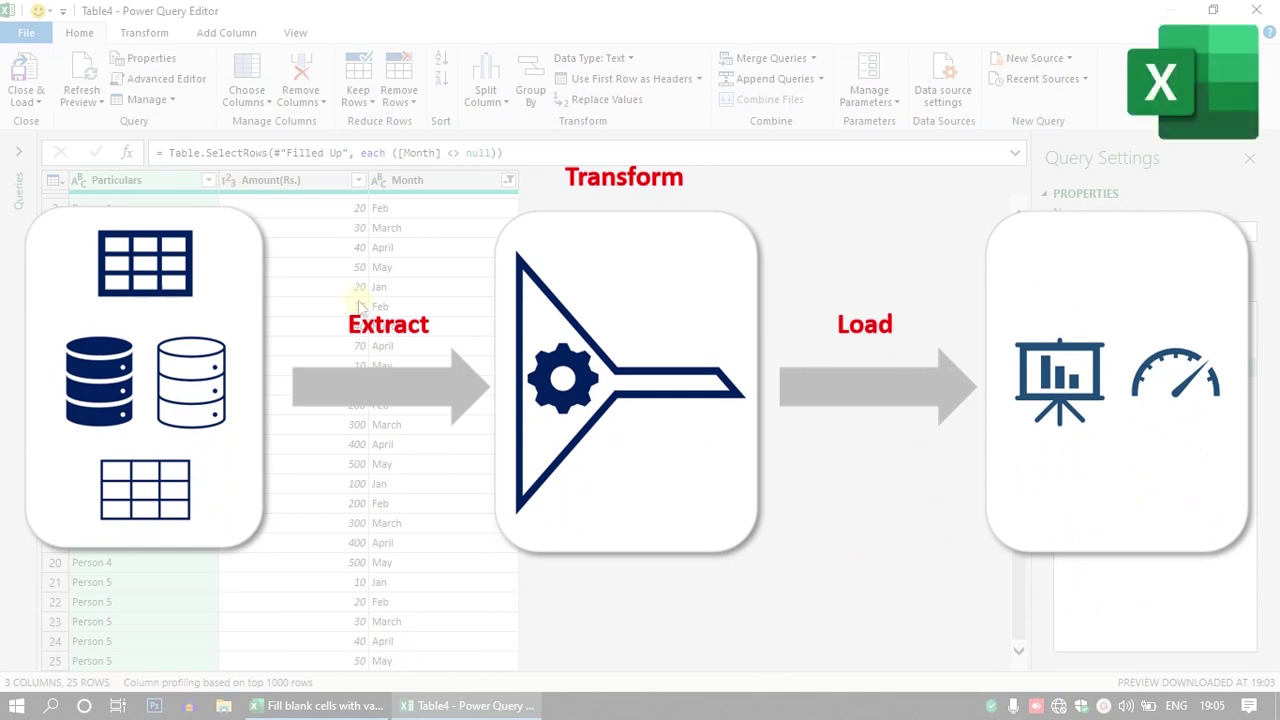
# Step: Close & Load Table4's 25 filled and filtered rows back into the workbook
pyautogui.click(14, 88)
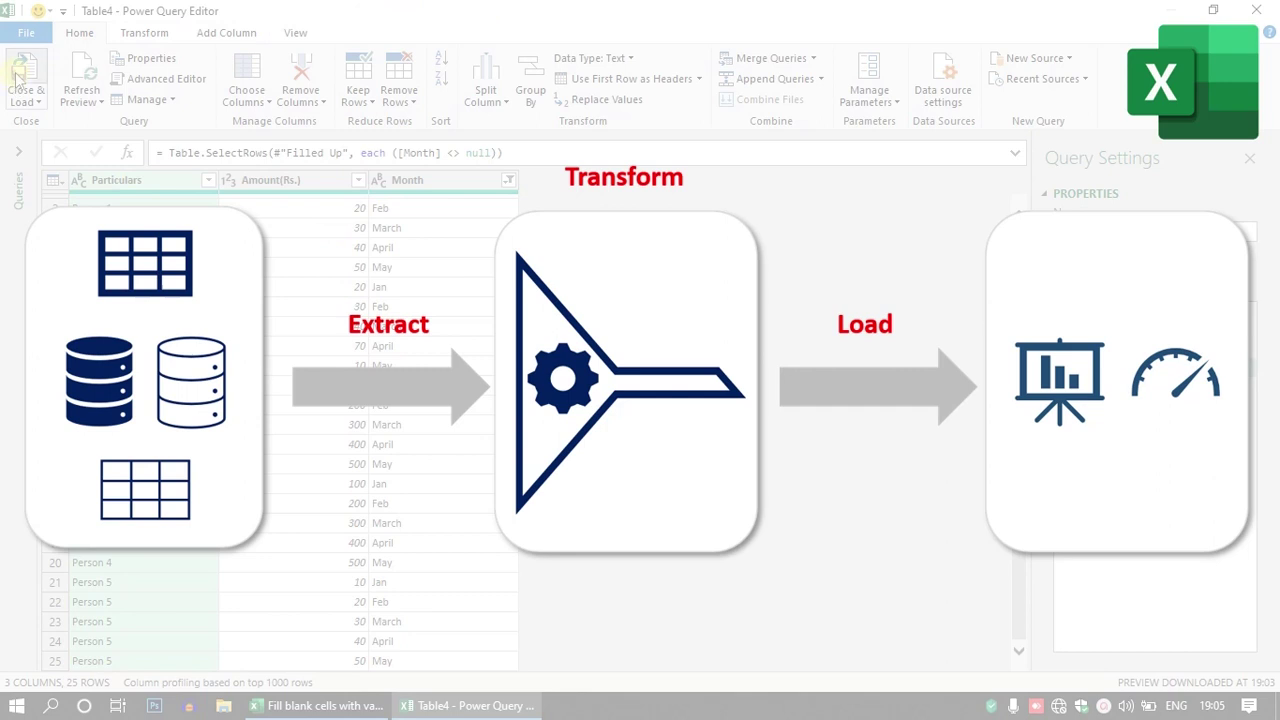